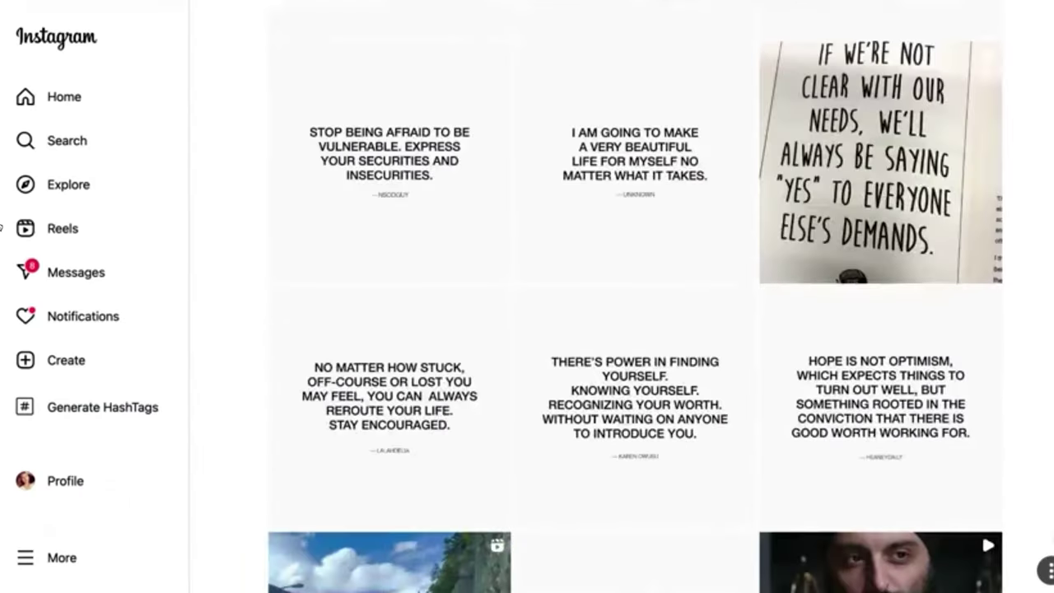
scroll(634, 329, "down", 10)
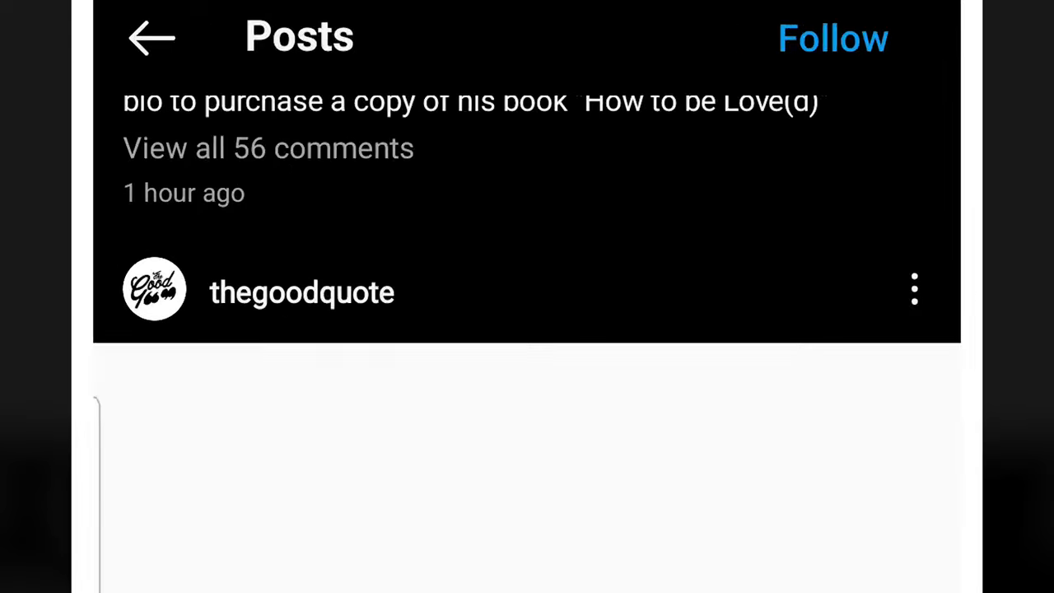
Scroll down through thegoodquote's Instagram feed of plain white motivational quote posts
scroll(528, 330, "down", 10)
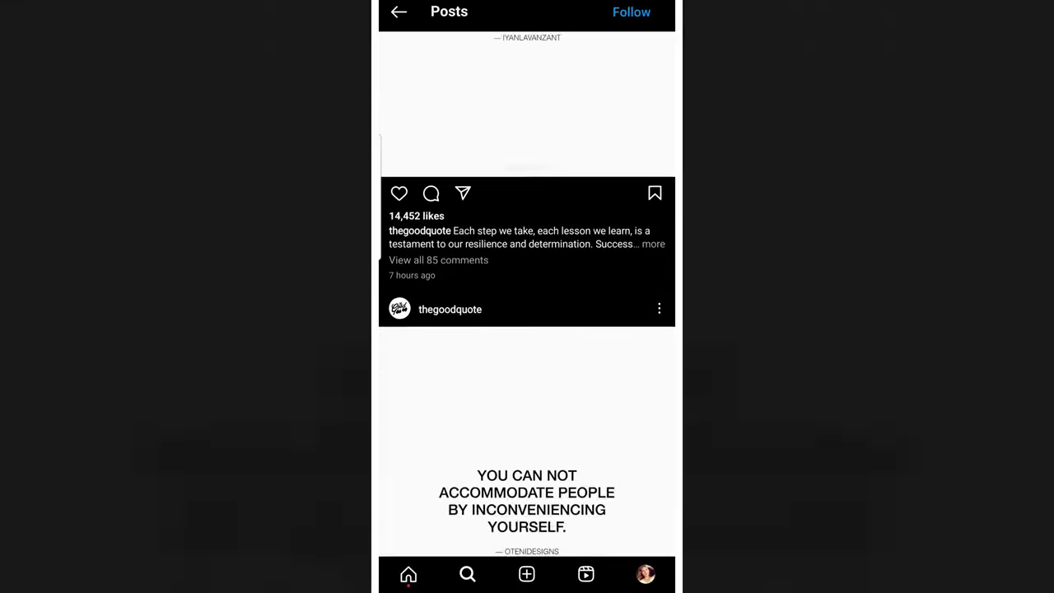
scroll(528, 329, "down", 10)
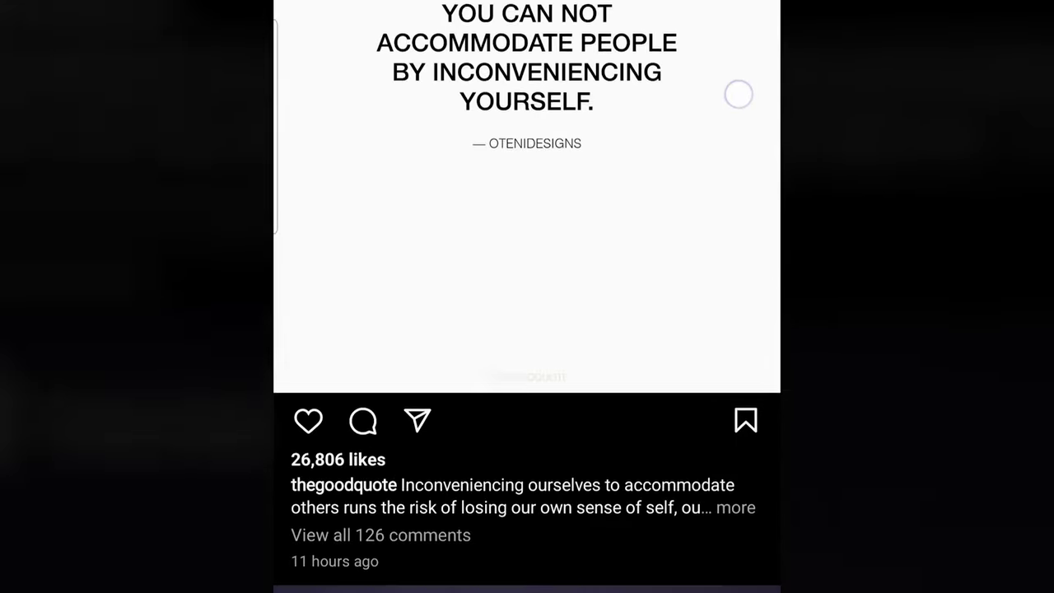
scroll(527, 330, "down", 10)
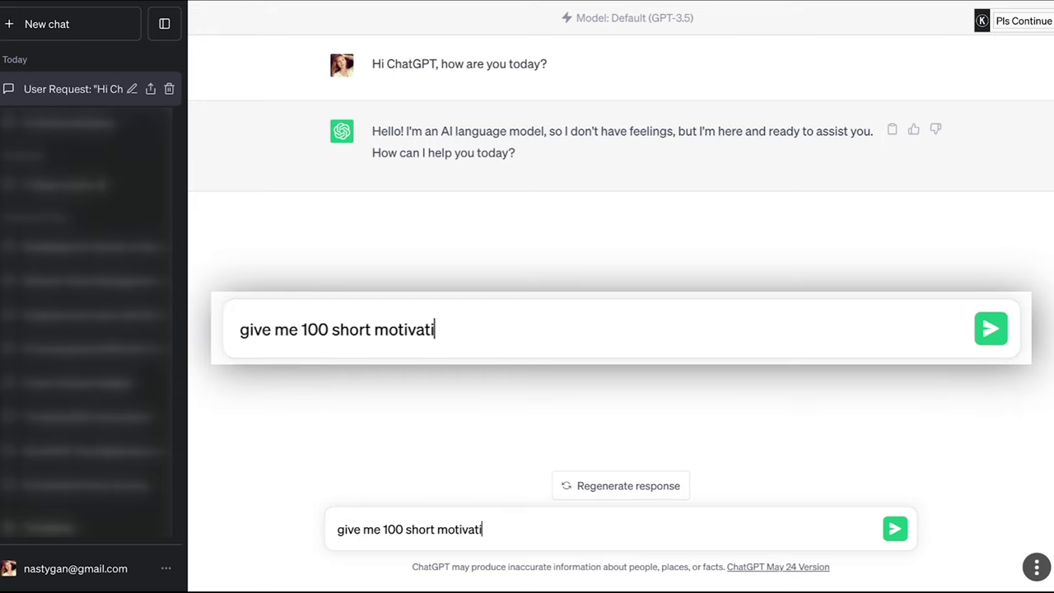
Send ChatGPT the prompt for 100 short motivational quotes and scroll the numbered list
key("Return")
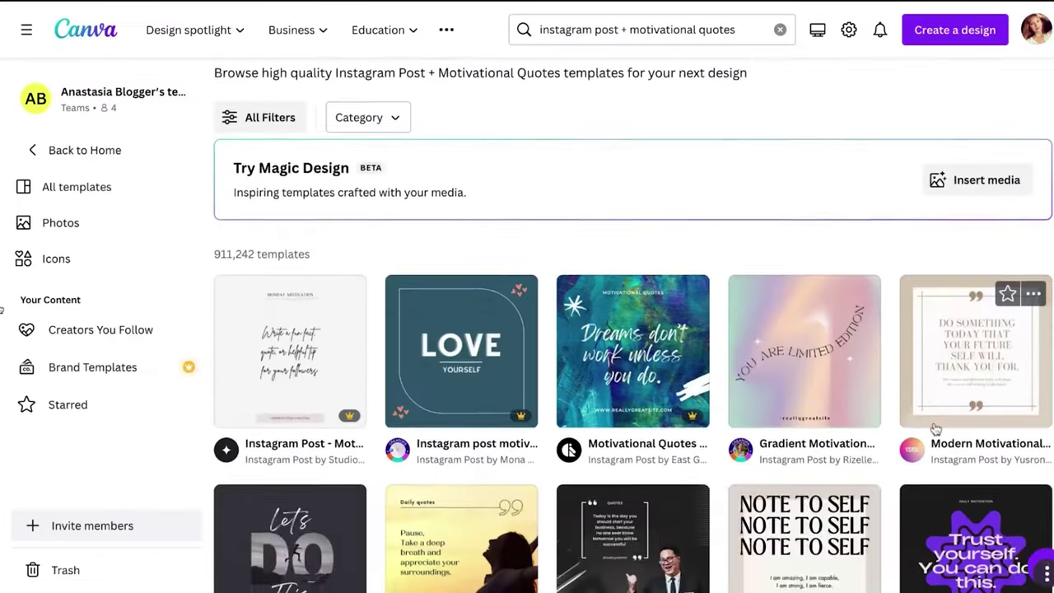
scroll(949, 429, "down", 5)
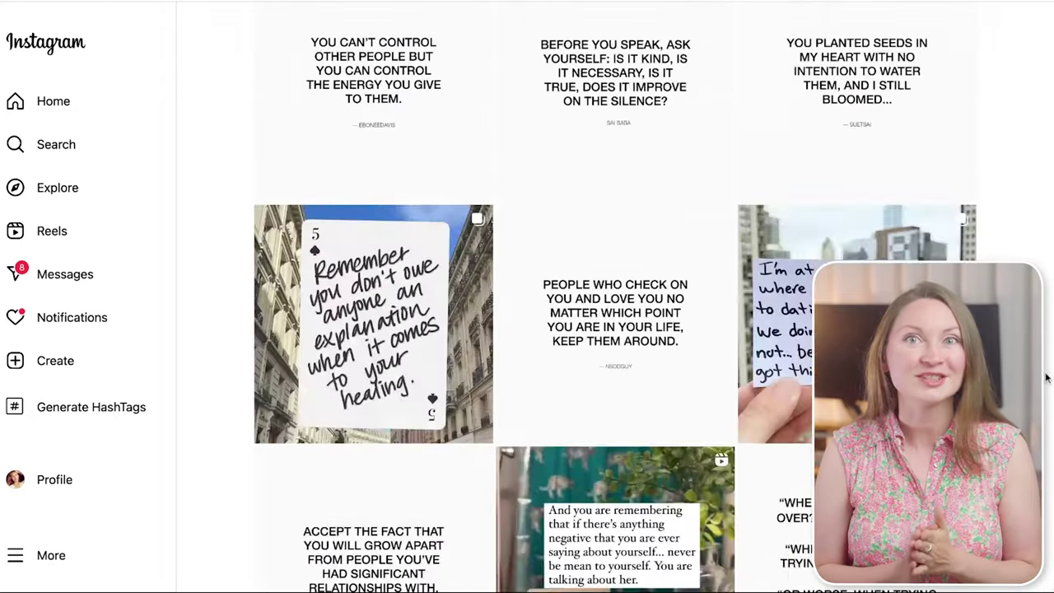
Return to the top of thegoodquote's profile to check its 24.6M follower count
scroll(1048, 377, "up", 20)
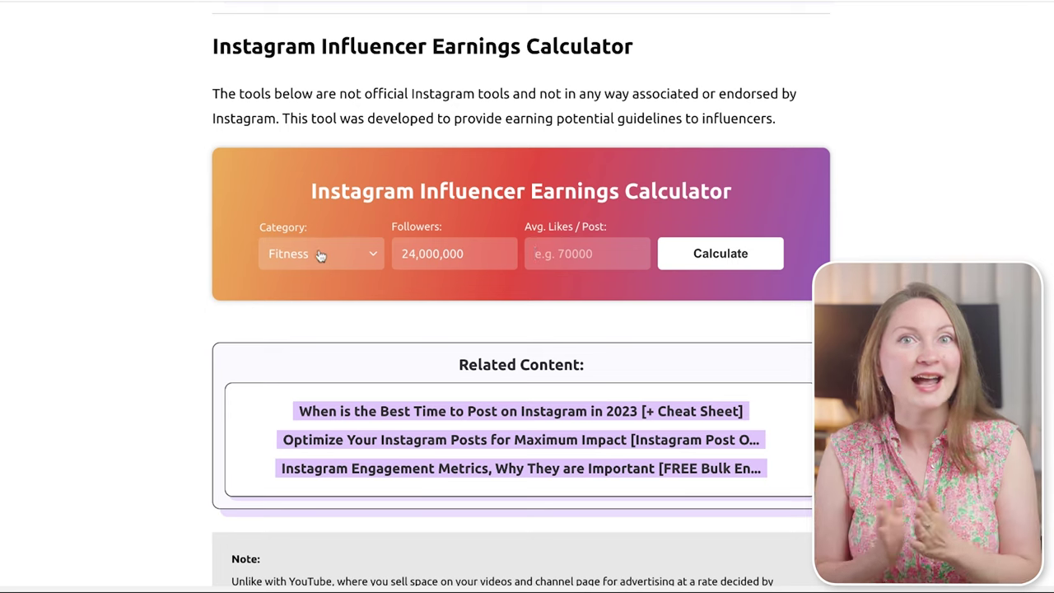
left_click(321, 255)
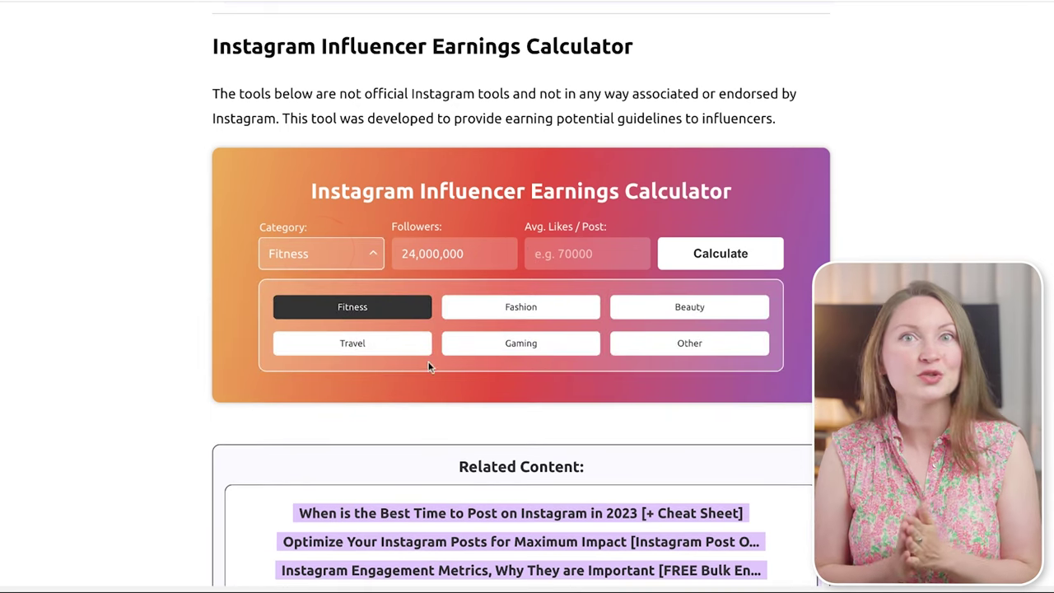
Set the calculator to category Other with 24,000,000 followers and 30000 average likes
left_click(672, 344)
double_click(481, 253)
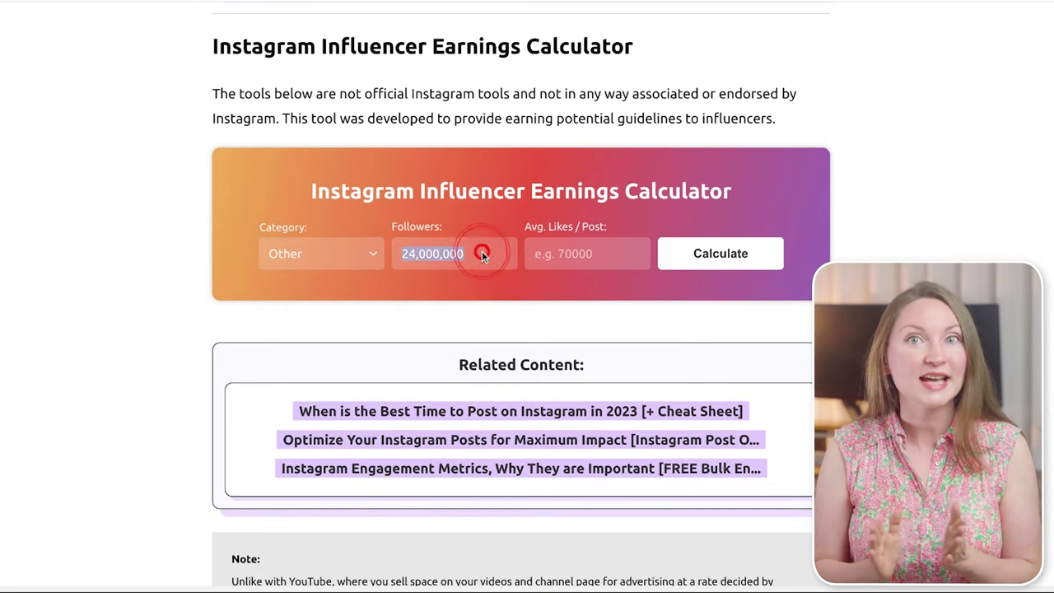
left_click(595, 250)
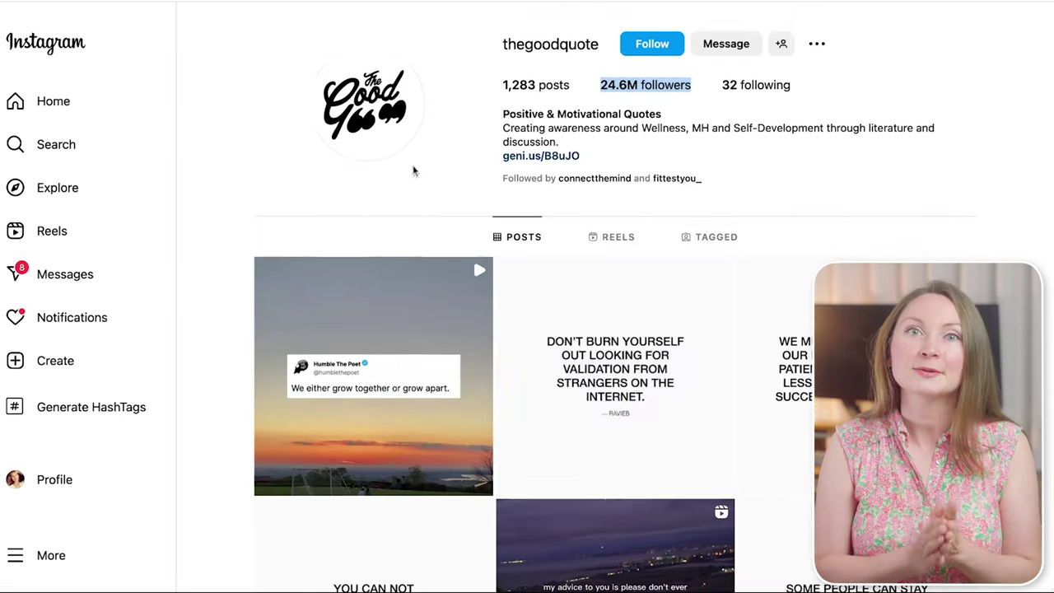
scroll(626, 371, "down", 10)
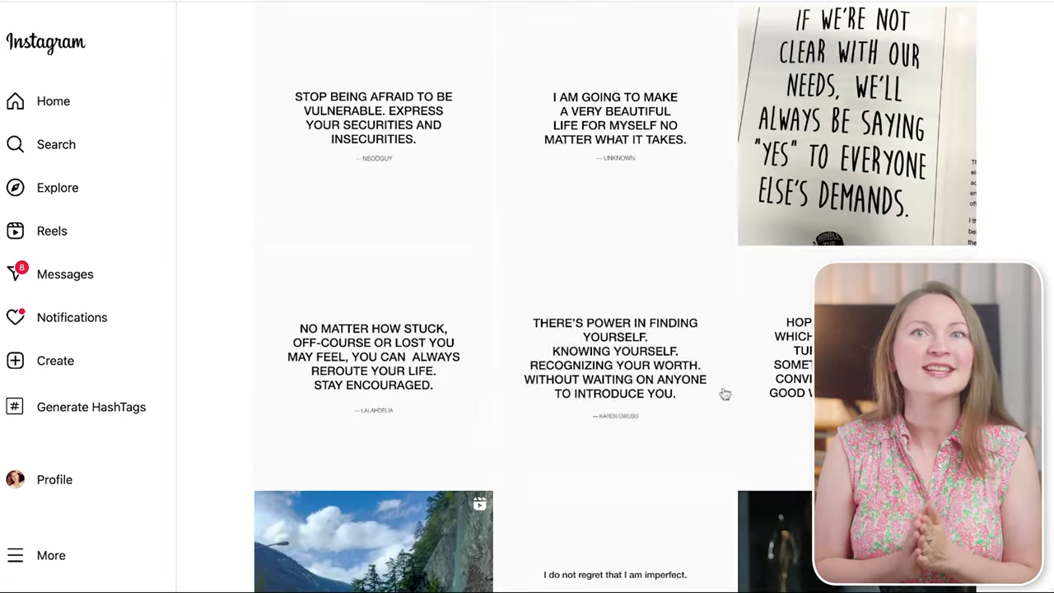
scroll(445, 412, "down", 5)
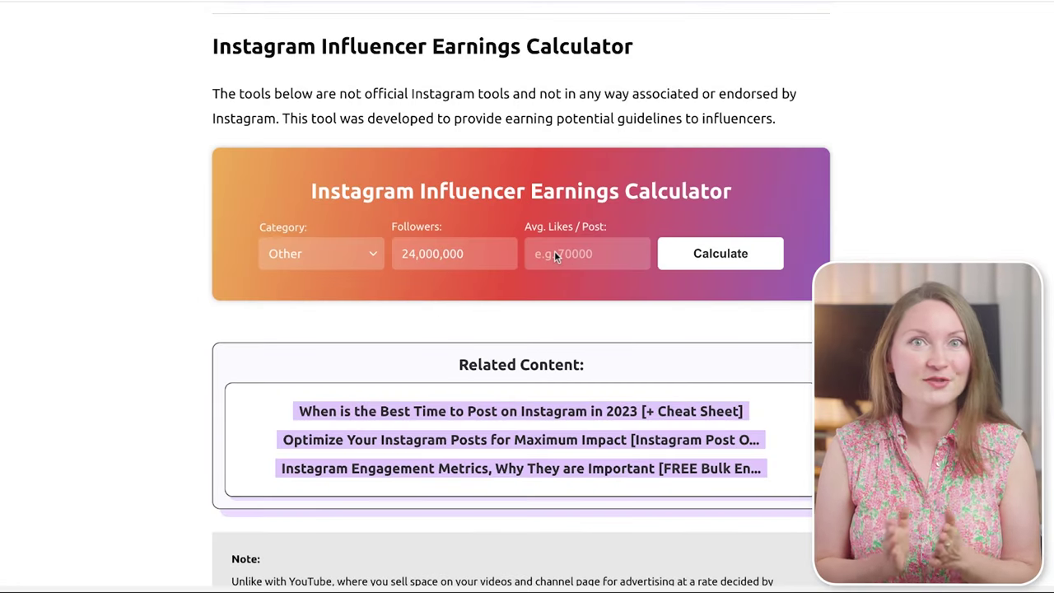
type("300000")
Calculate and highlight the estimated earnings per post of $50,880 - $76,320
left_click(692, 262)
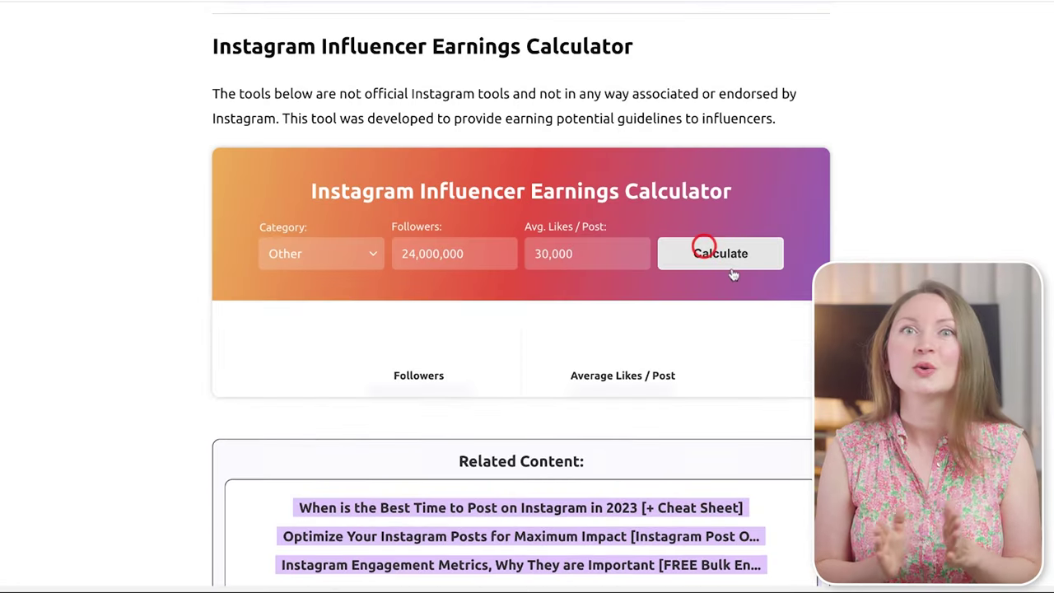
scroll(731, 273, "down", 3)
scroll(764, 190, "down", 2)
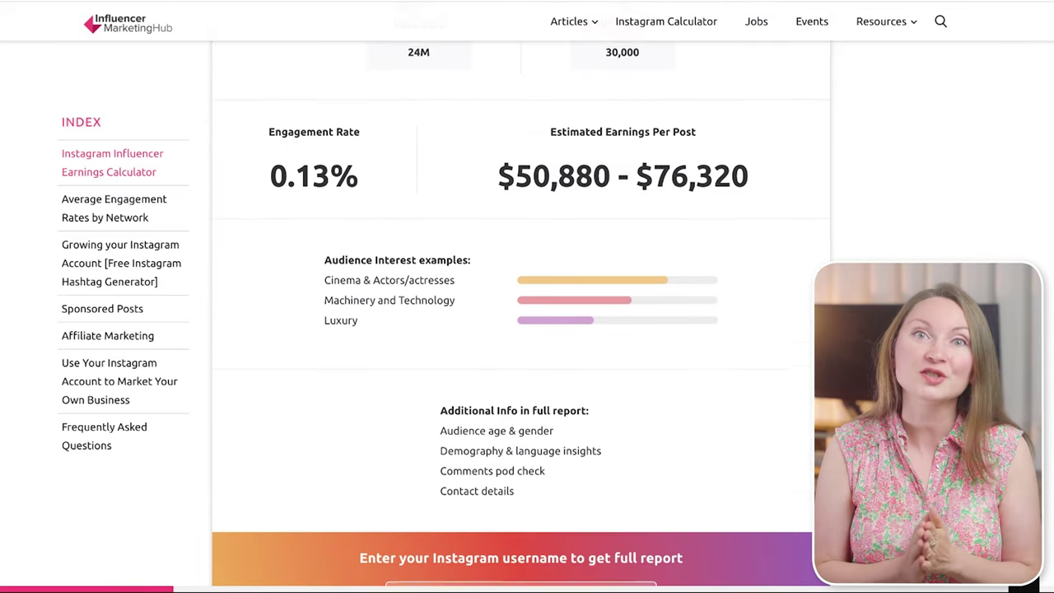
triple_click(764, 189)
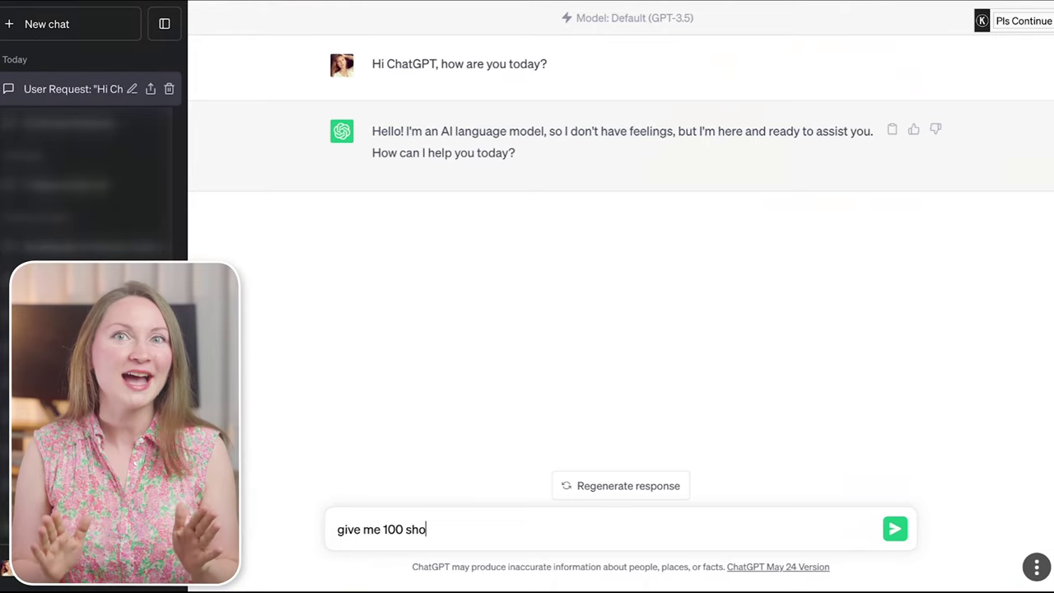
Ask ChatGPT for 100 short motivational quotes and continue generating the cut-off list
type("rt motivational quotes")
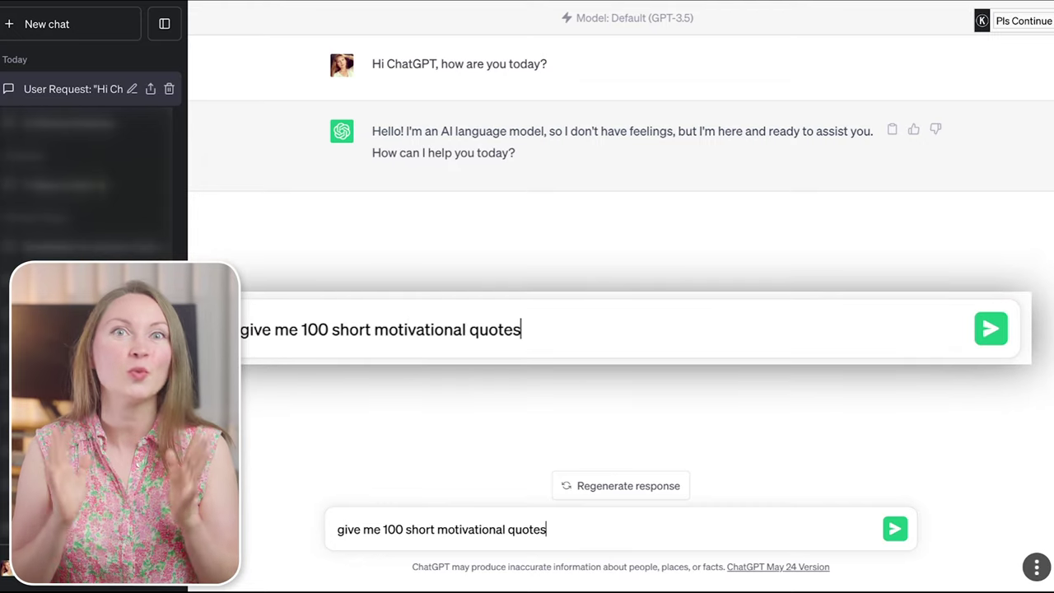
key("Return")
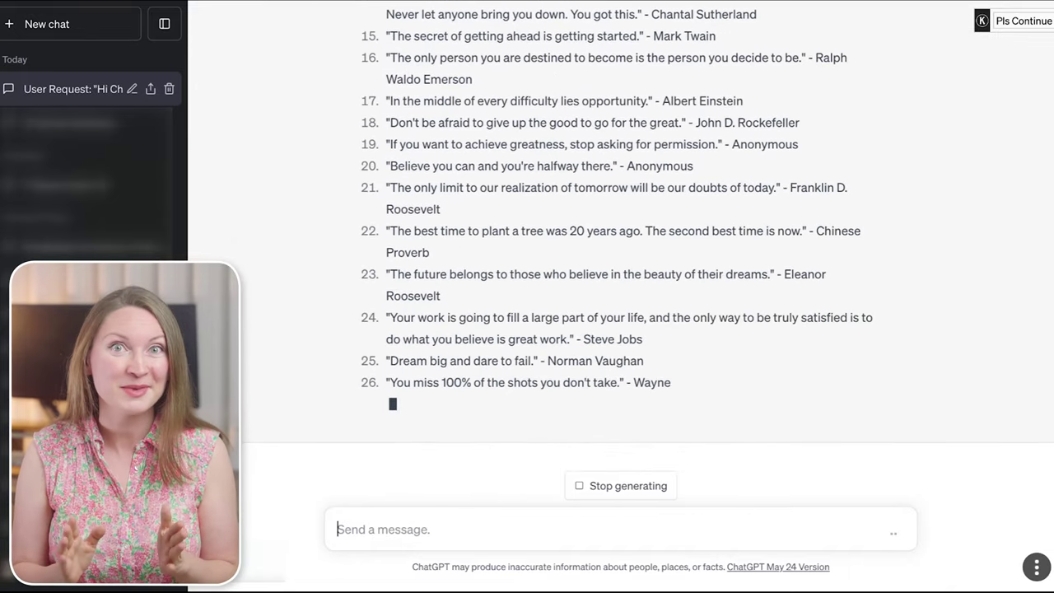
left_click(747, 485)
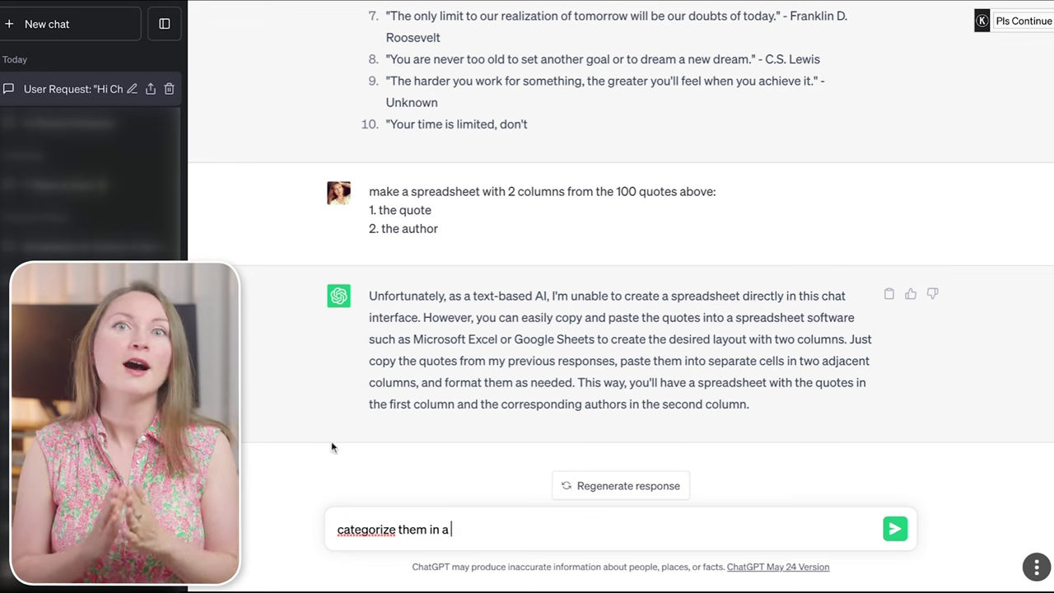
Replace the draft with a table request: 1st column the quote, 2nd the author, then continue generating
triple_click(371, 534)
type("make a table with")
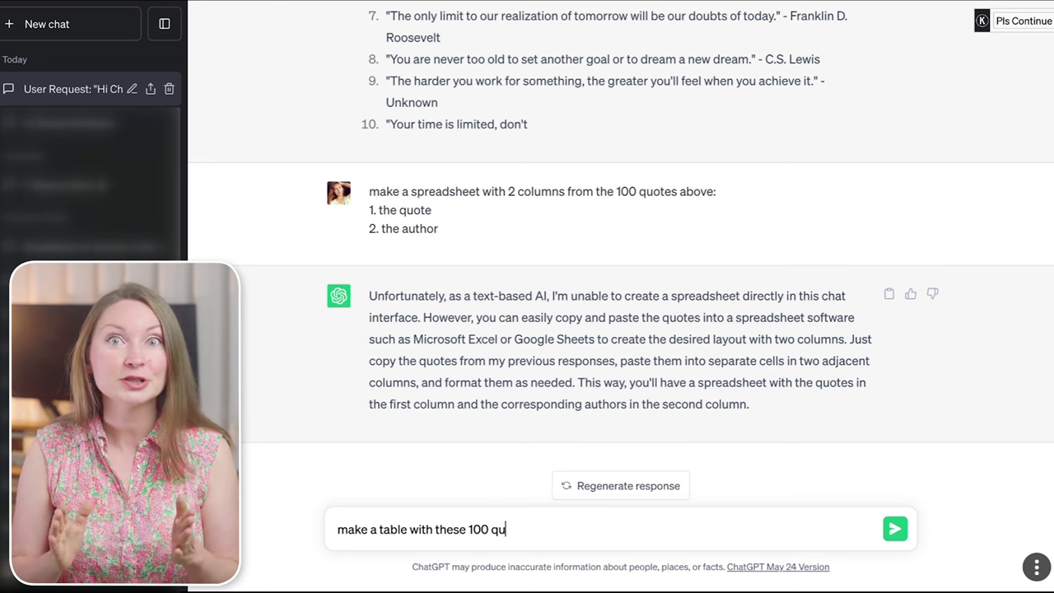
type("s:")
key("shift+Return")
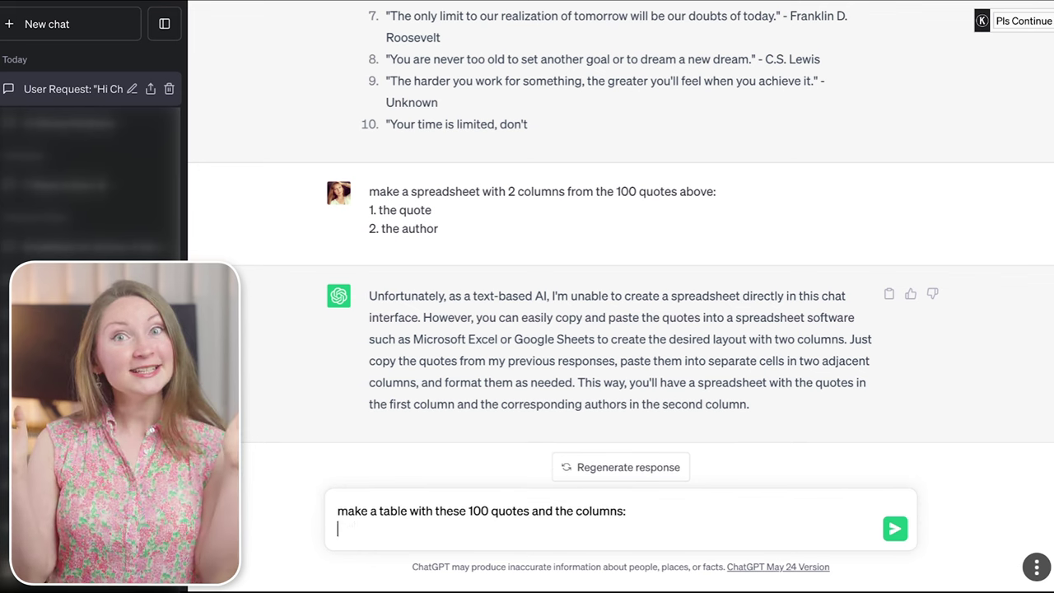
type("1st - the quote")
key("shift+Return")
type("2.")
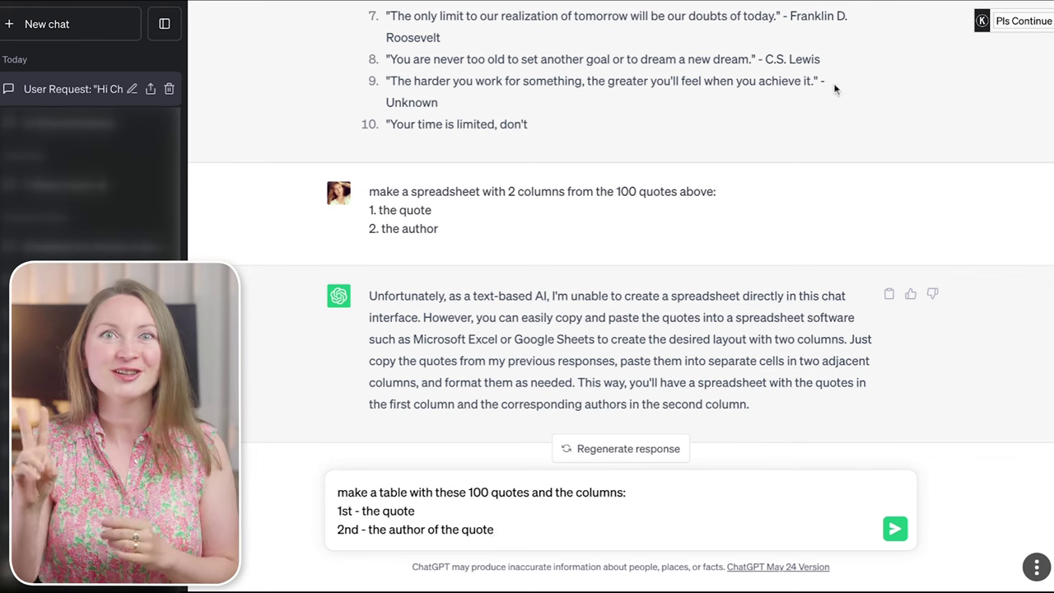
key("Return")
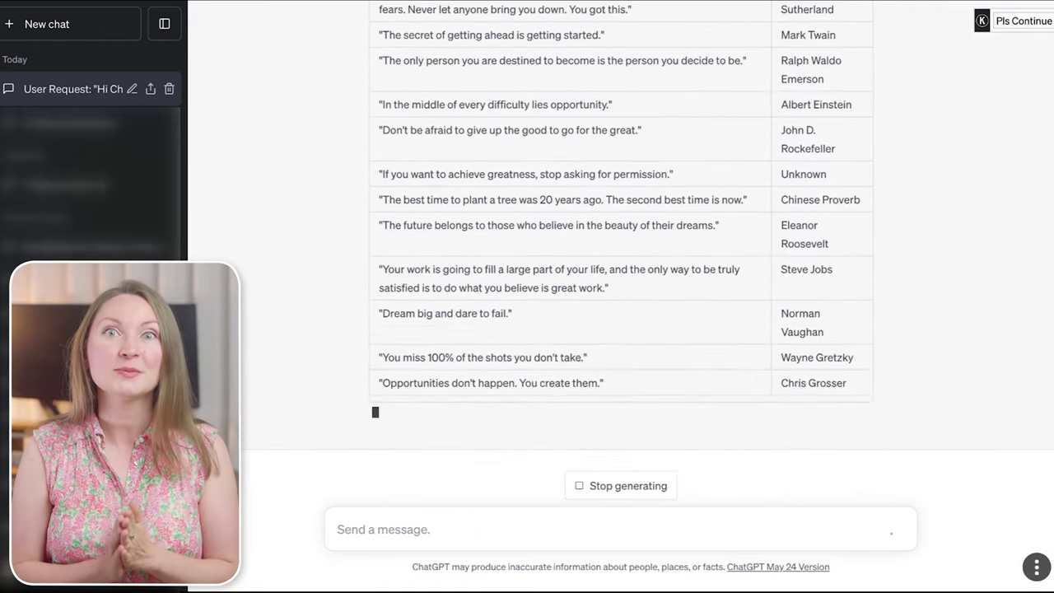
left_click(780, 486)
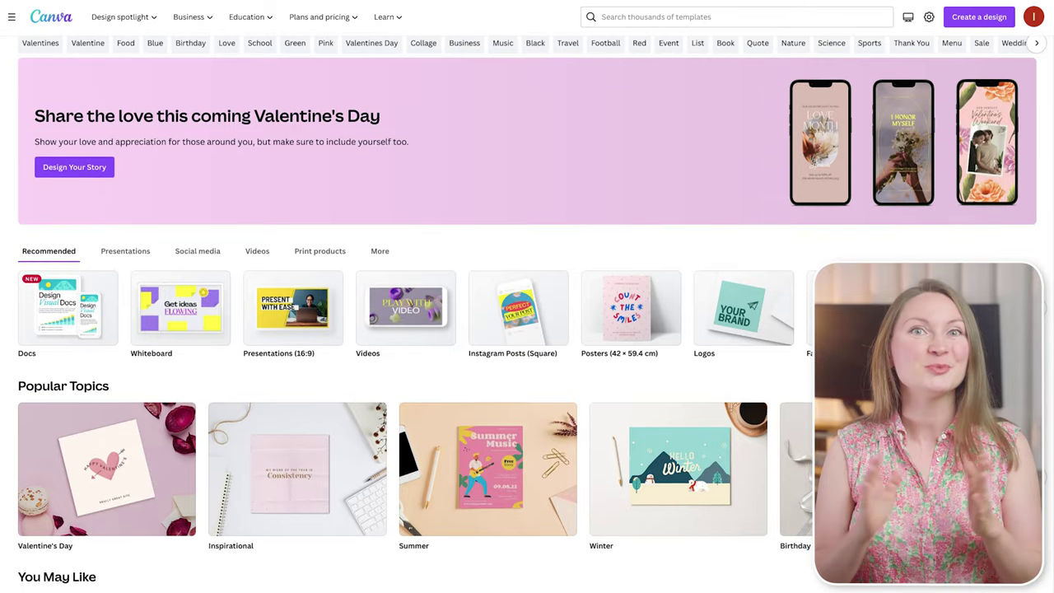
Scroll down the Canva home page on the way to the Instagram post templates
scroll(528, 329, "down", 1)
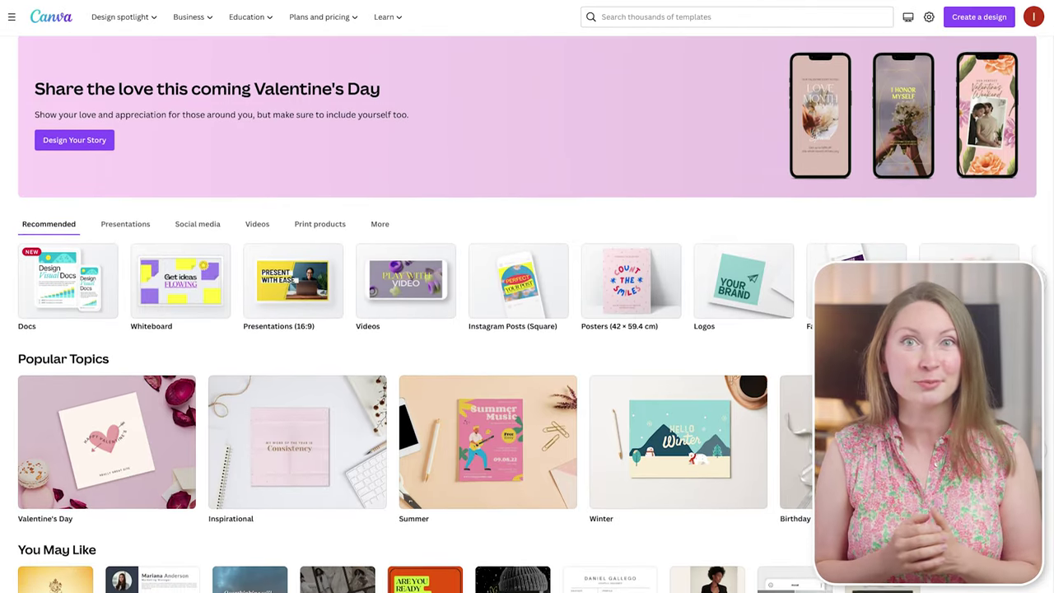
scroll(527, 329, "down", 1)
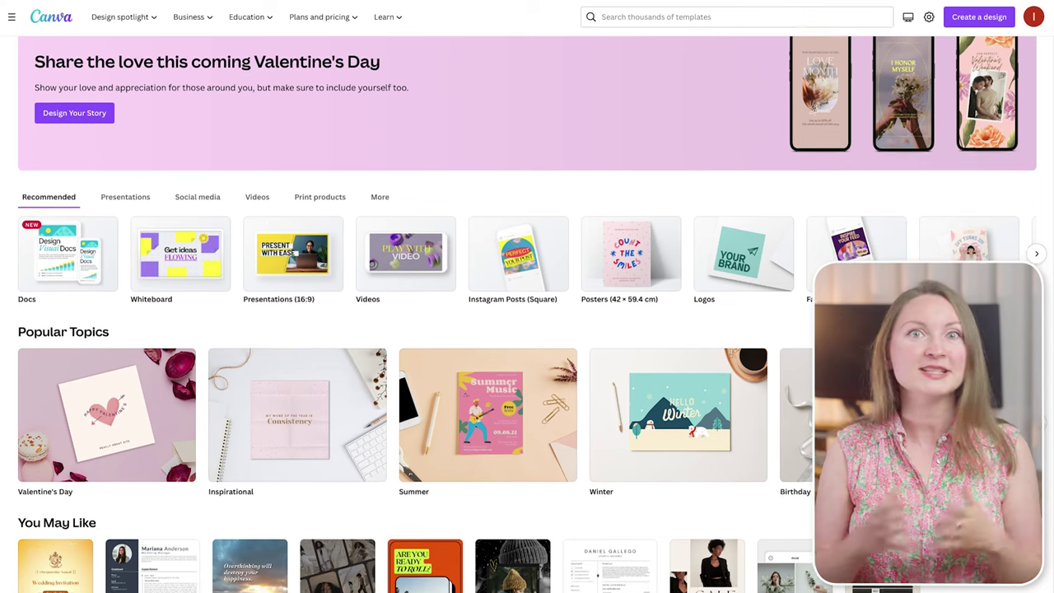
scroll(527, 329, "down", 1)
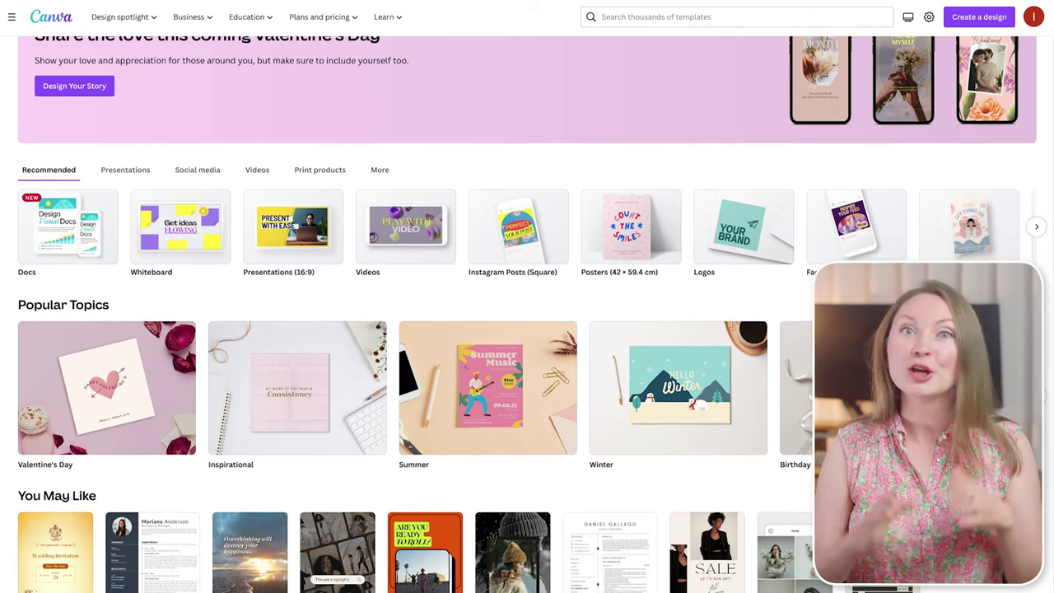
scroll(527, 330, "down", 1)
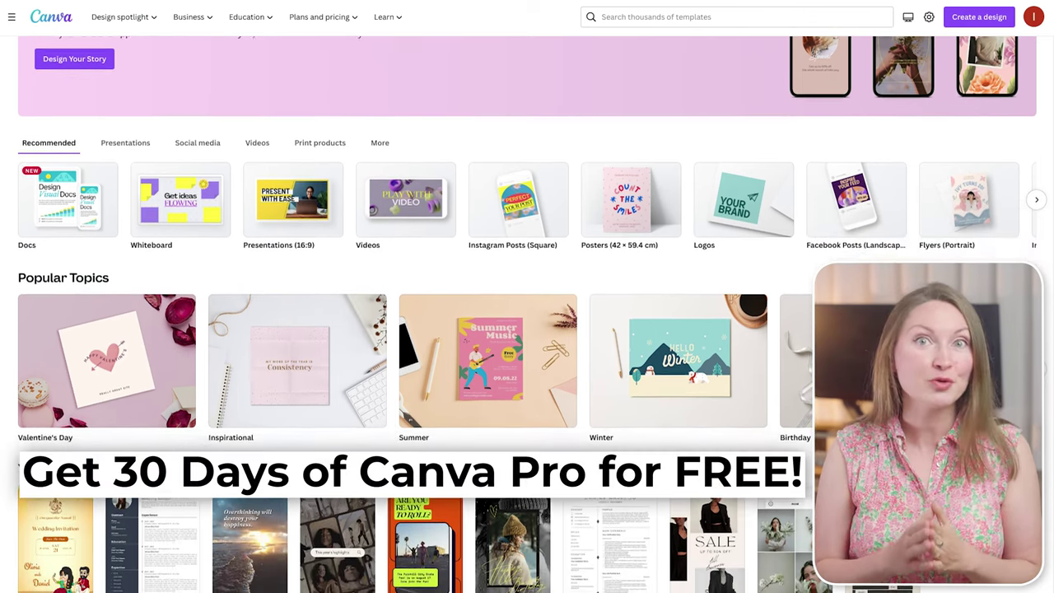
scroll(528, 329, "down", 1)
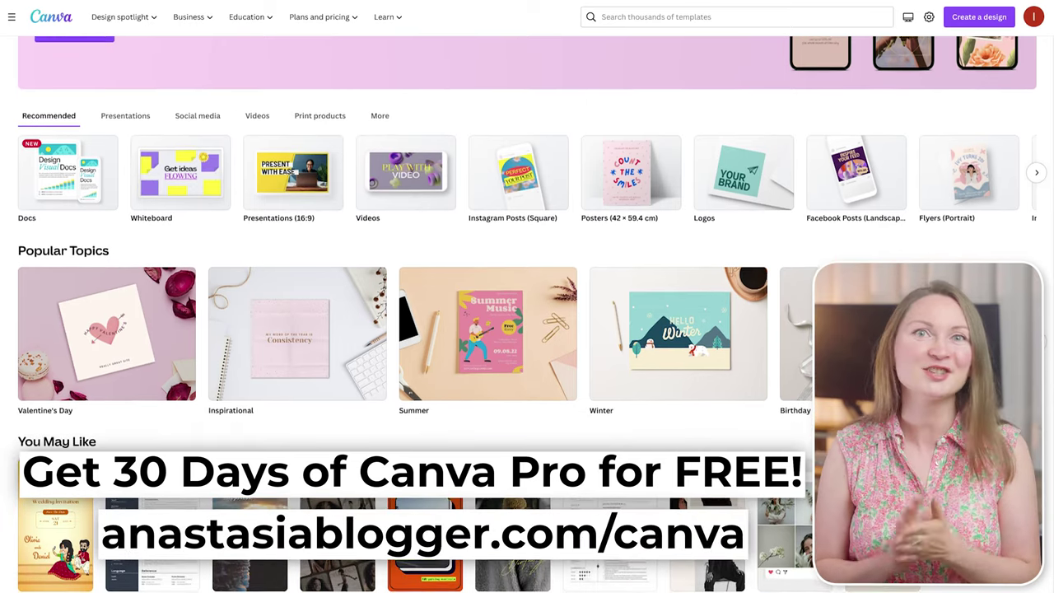
scroll(527, 330, "down", 1)
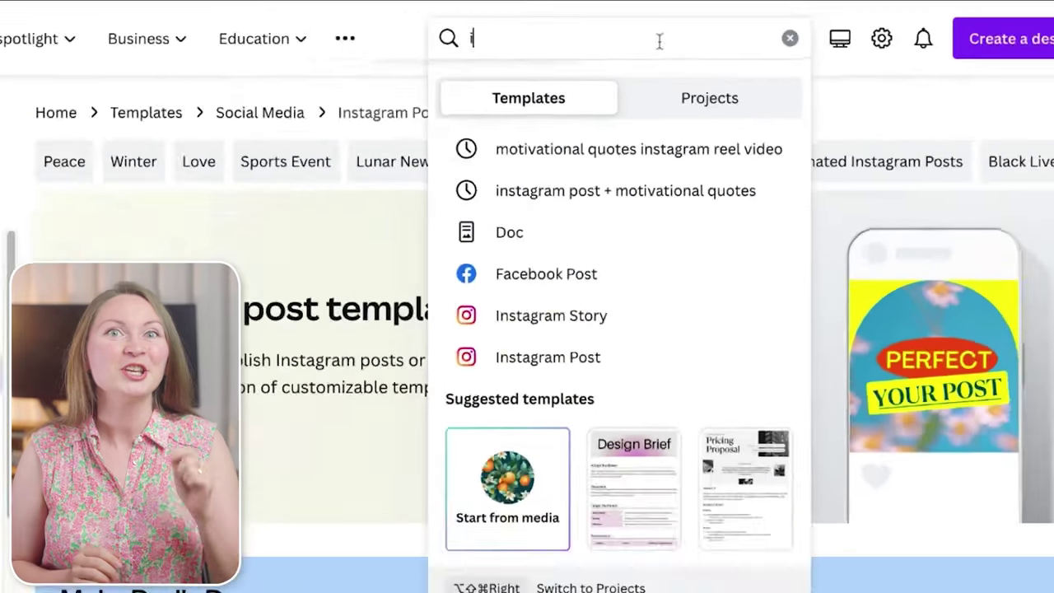
Search templates for 'instagram post + motivational quotes' and browse the results grid
type("nstagram post + motivational")
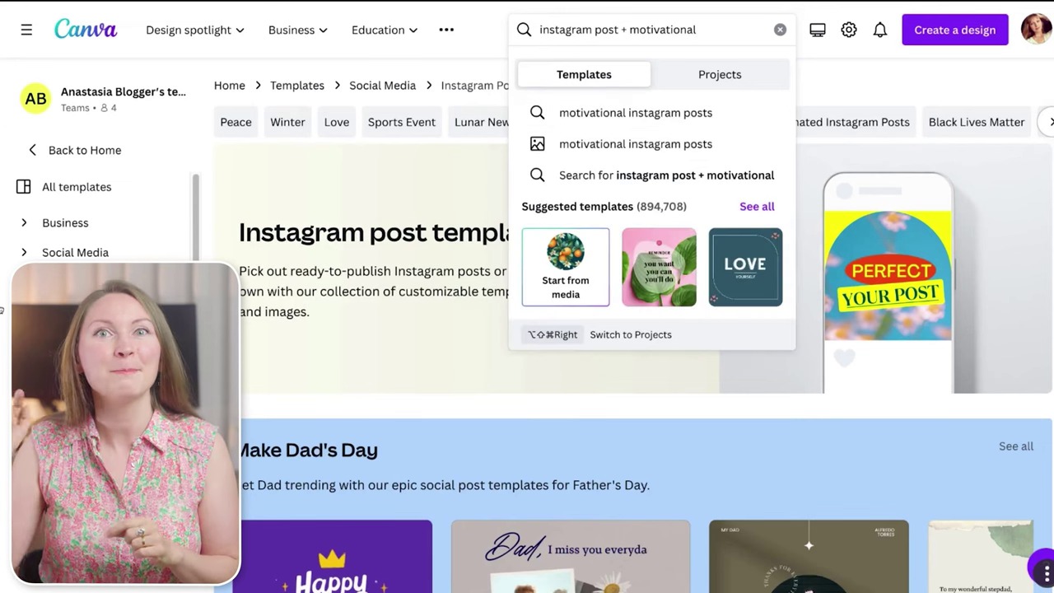
type("es")
key("Return")
scroll(948, 427, "down", 5)
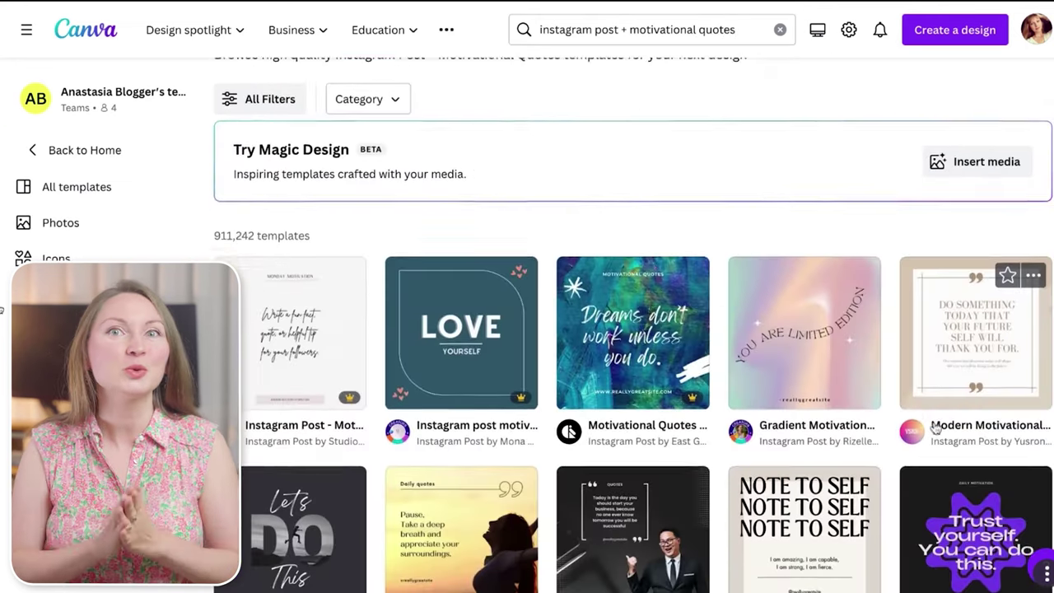
scroll(947, 427, "down", 5)
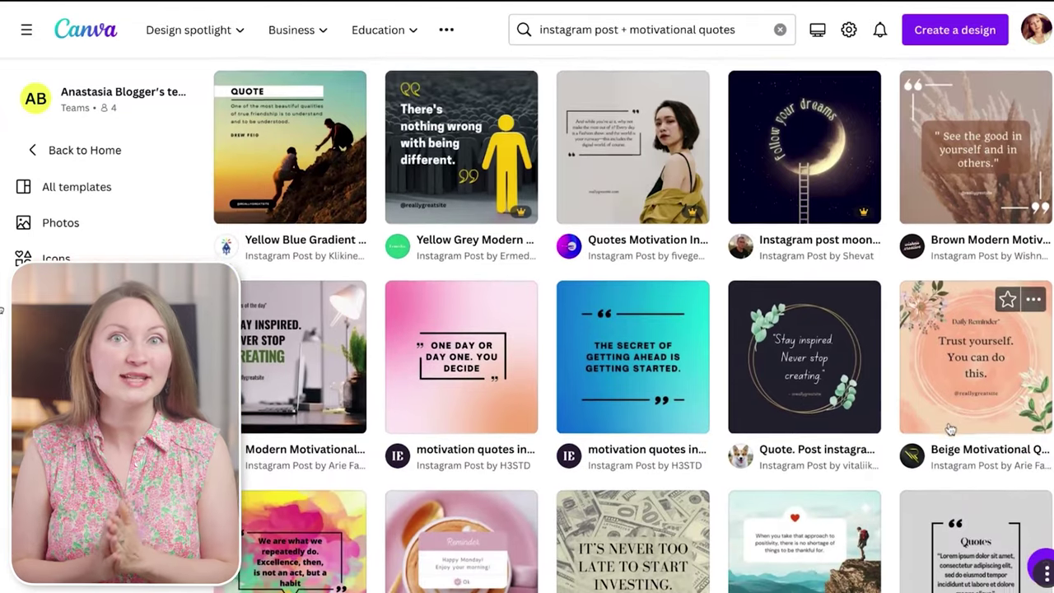
scroll(976, 429, "down", 6)
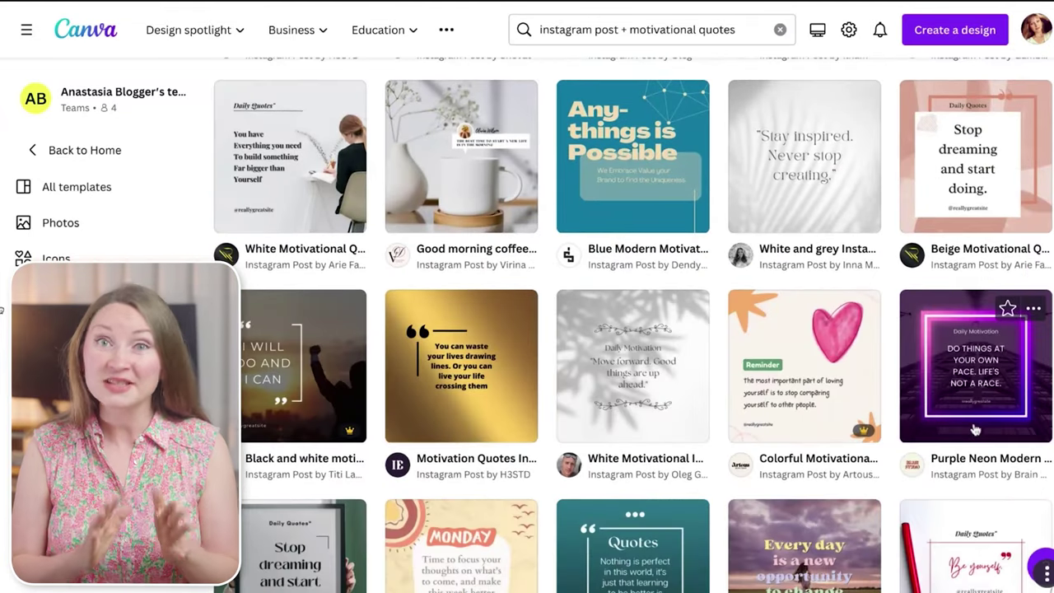
scroll(976, 428, "down", 2)
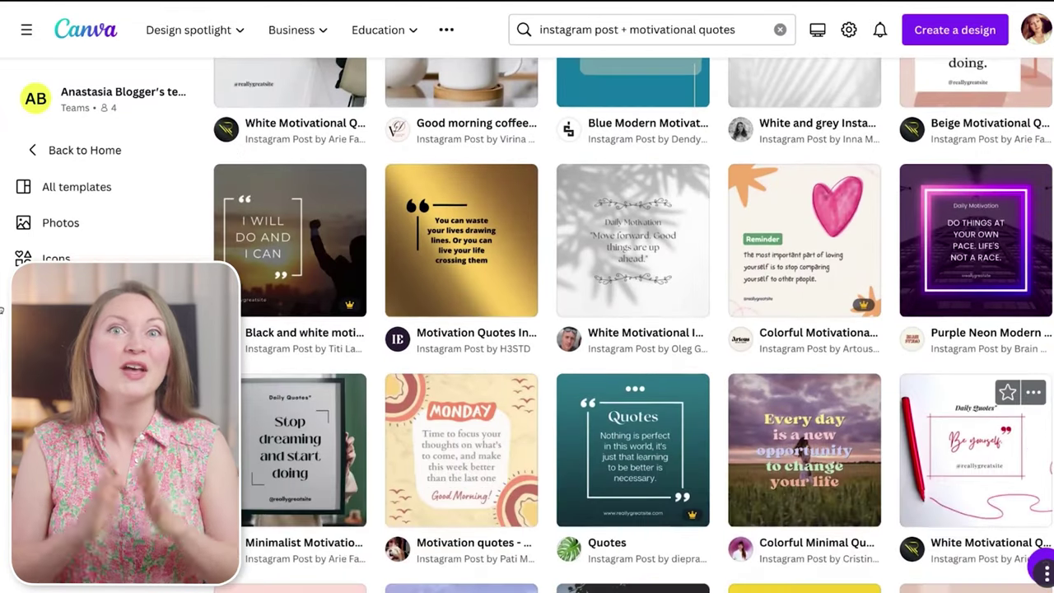
scroll(976, 428, "down", 9)
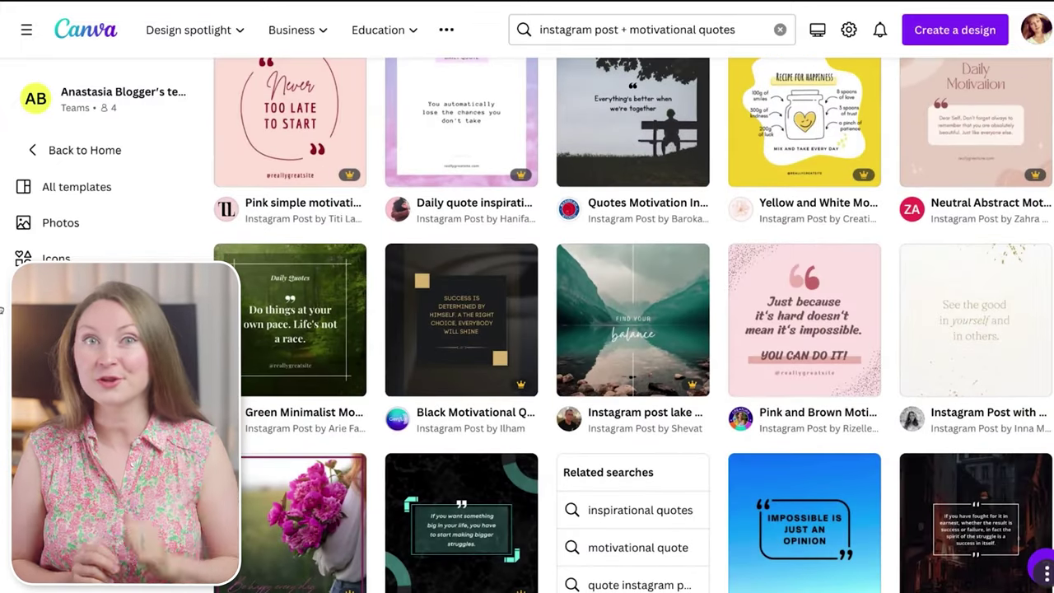
scroll(811, 461, "down", 6)
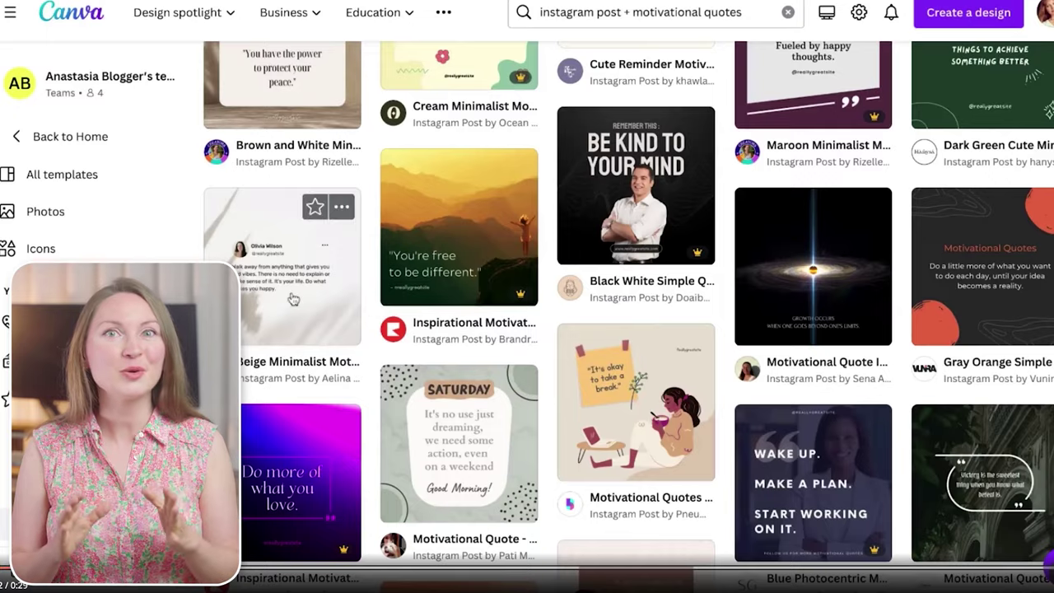
Open the Beige Minimalist Motivational Quote template and customize an editable copy of it
left_click(293, 298)
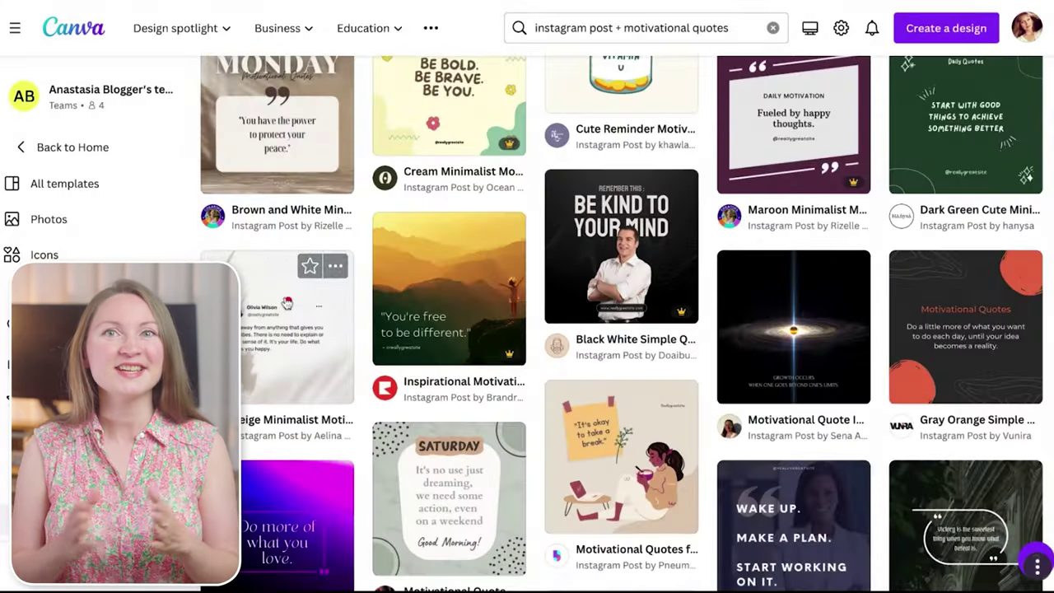
left_click(284, 298)
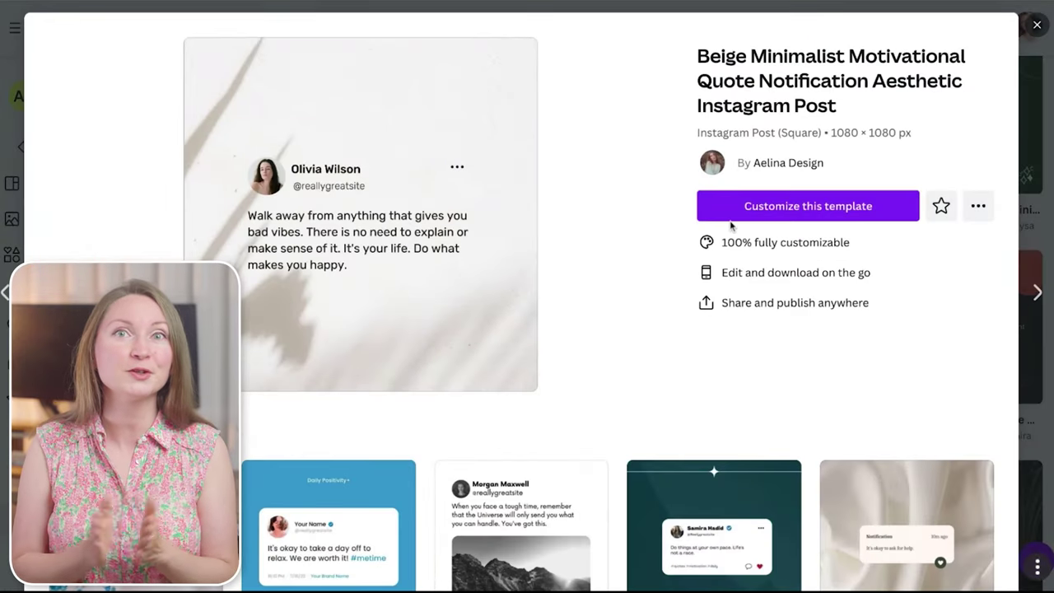
left_click(739, 217)
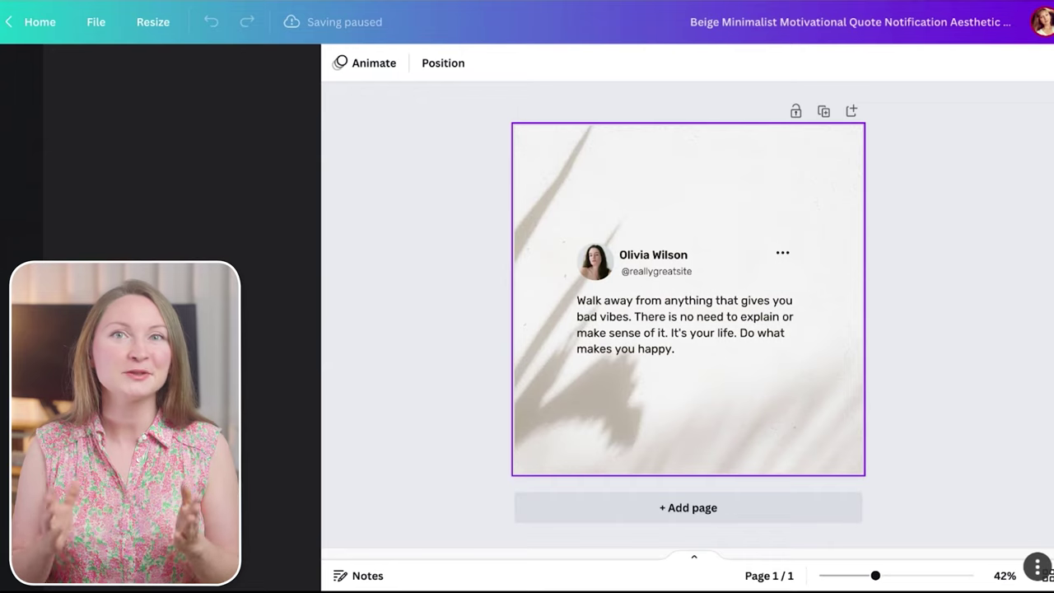
Delete the avatar photo and the sample name handle from the post
left_click(600, 271)
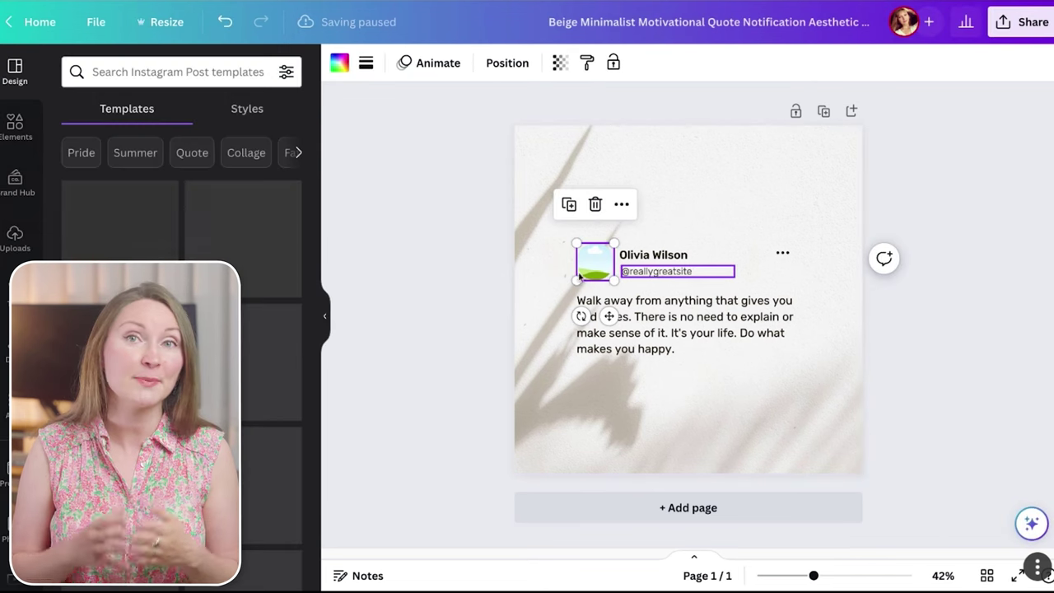
left_click(635, 272)
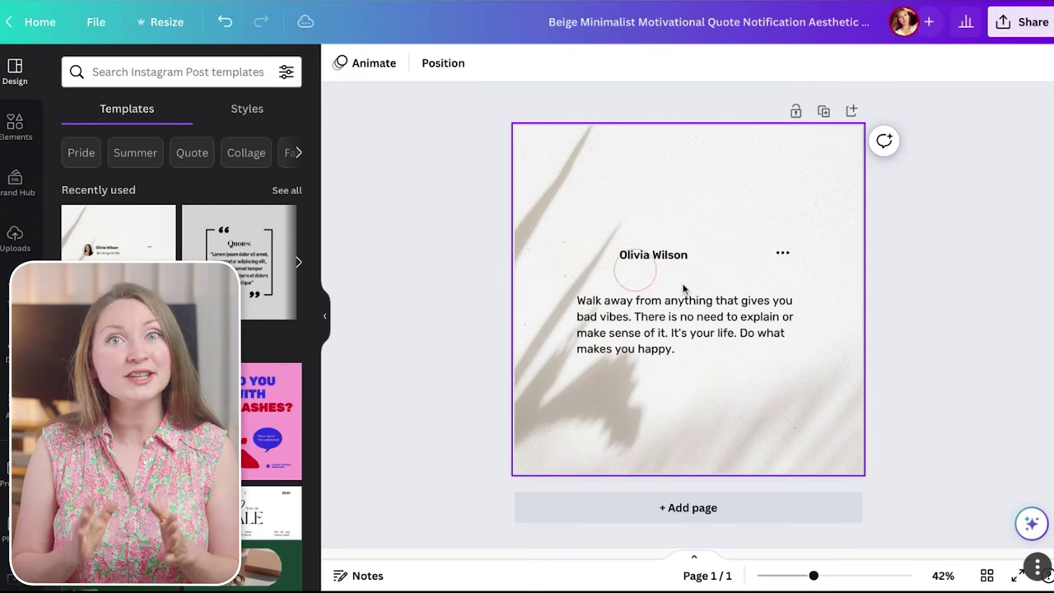
left_click(659, 259)
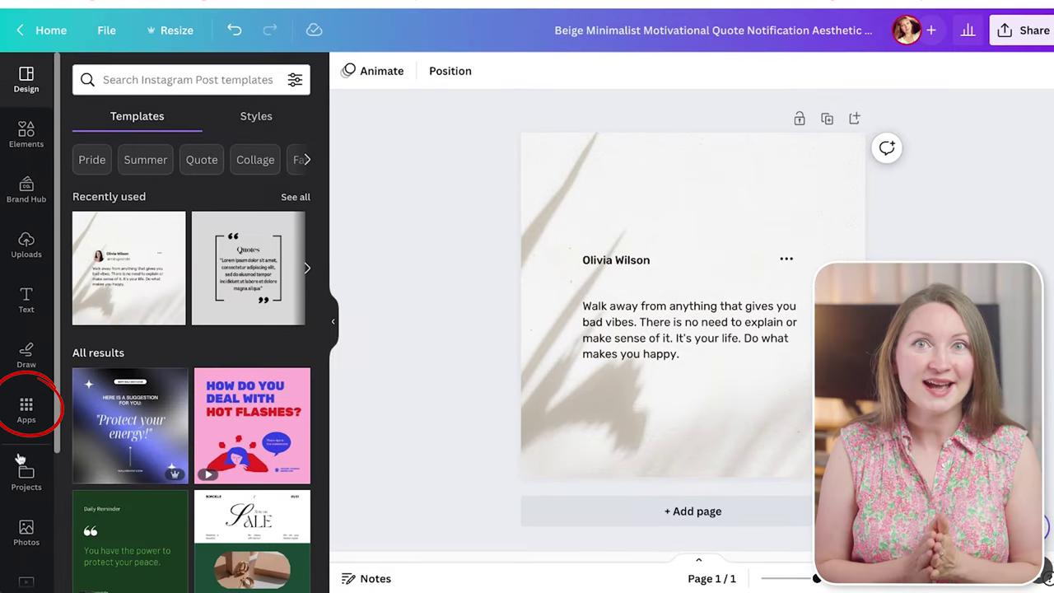
Find 'bulk create' among Canva apps and launch the Bulk create app
left_click(26, 407)
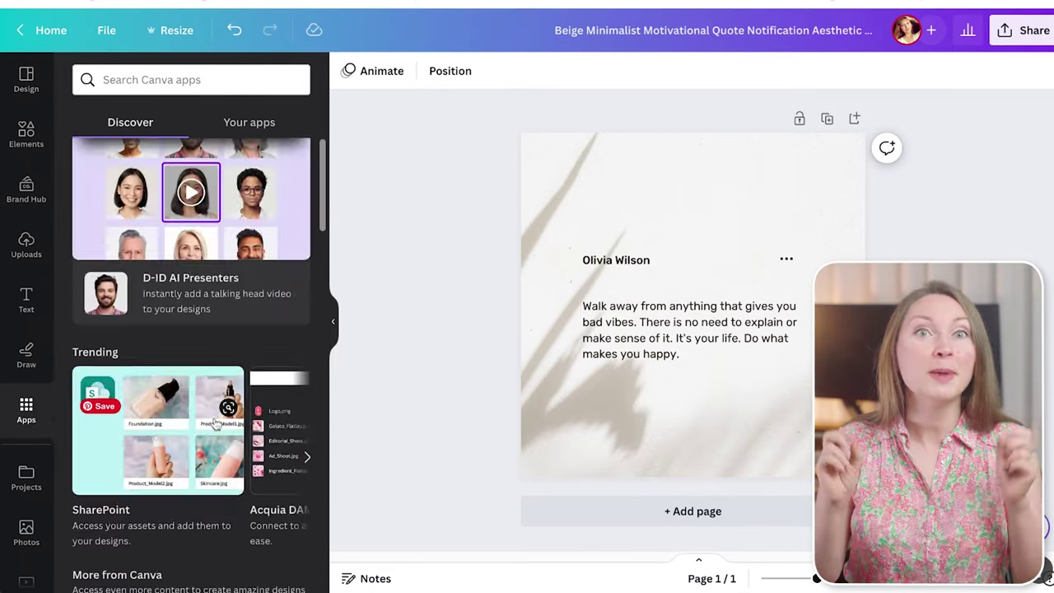
scroll(216, 423, "down", 5)
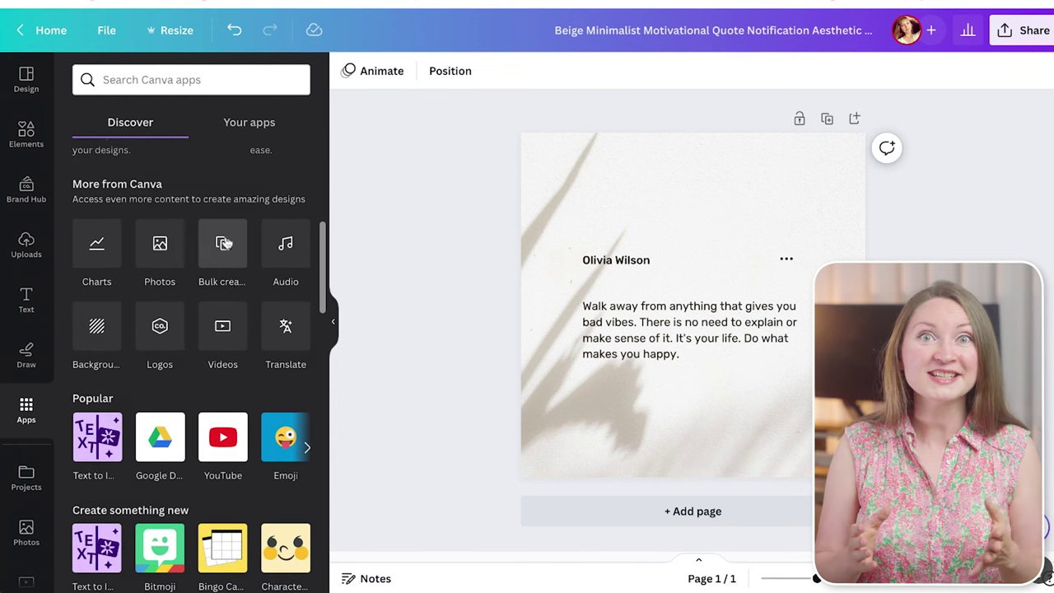
left_click(202, 78)
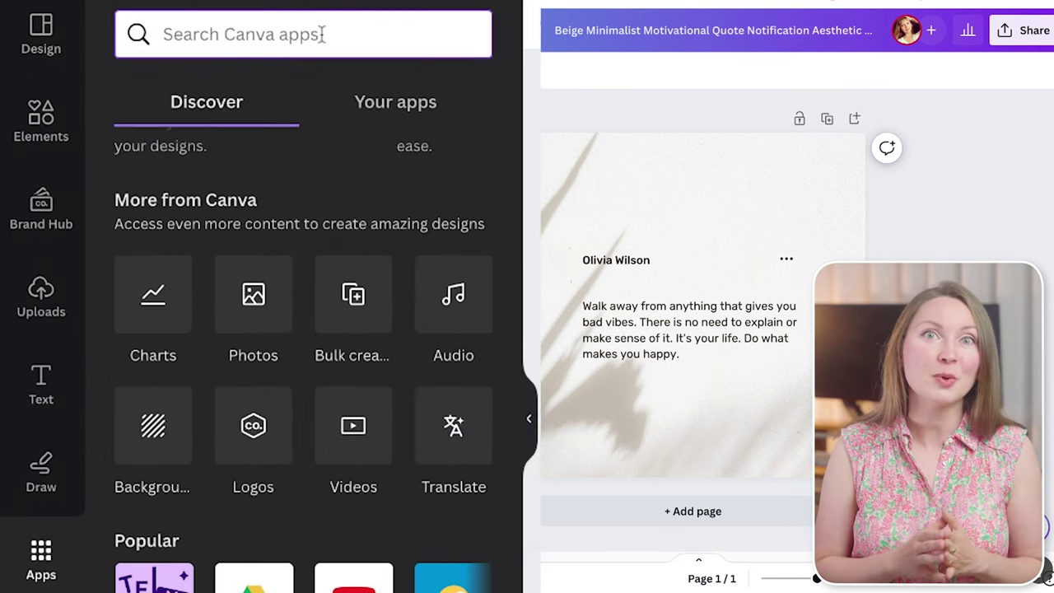
type("b")
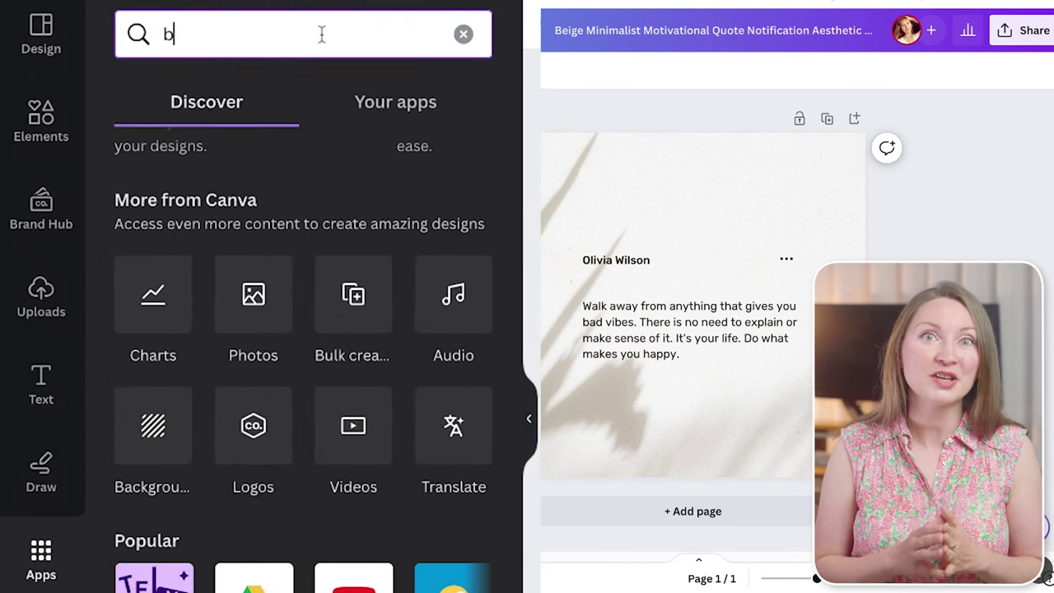
type("ulk create")
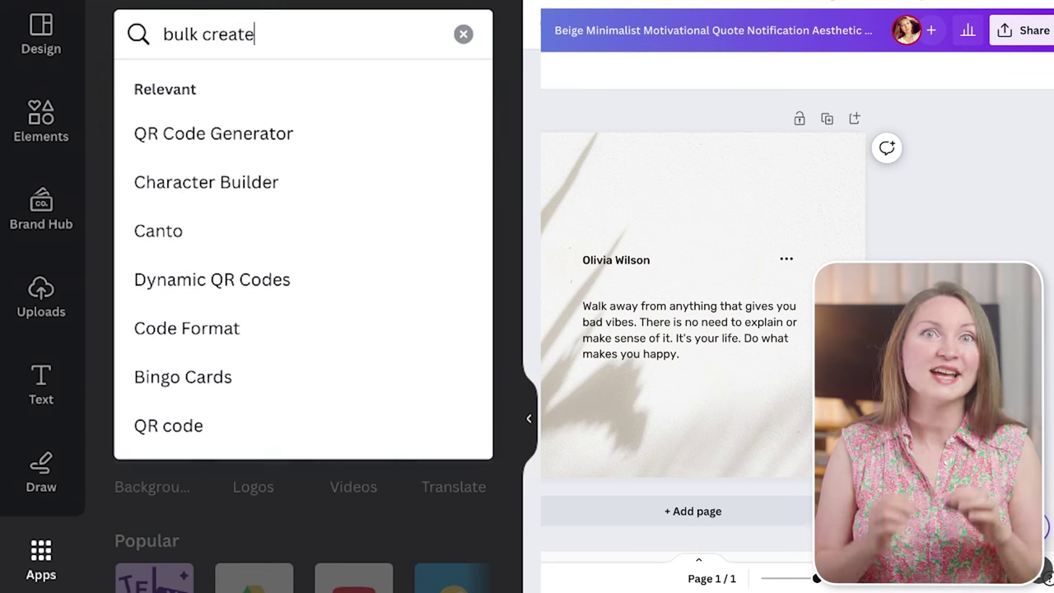
key("Return")
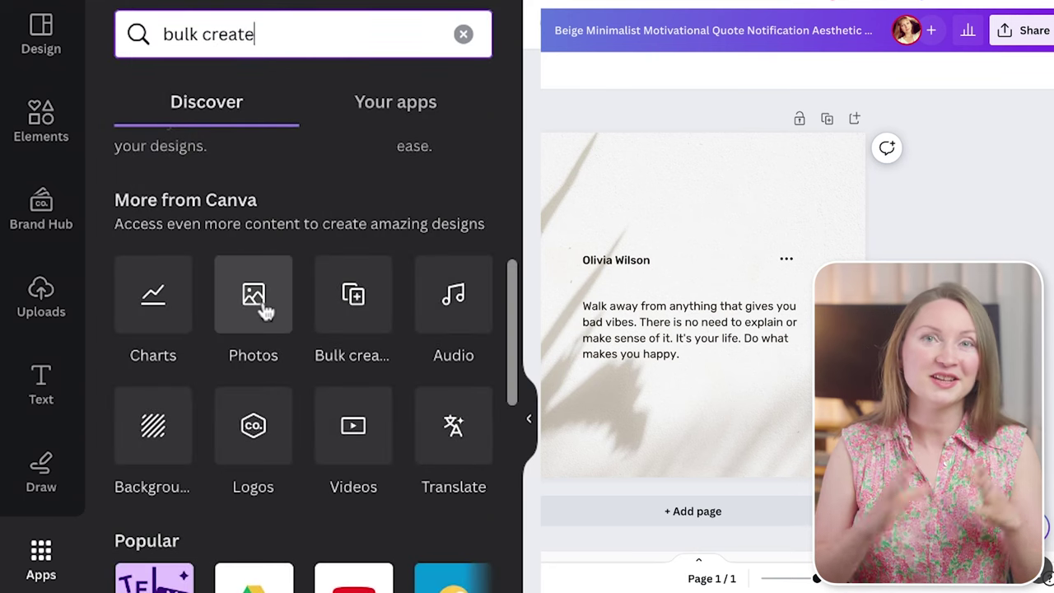
left_click(175, 151)
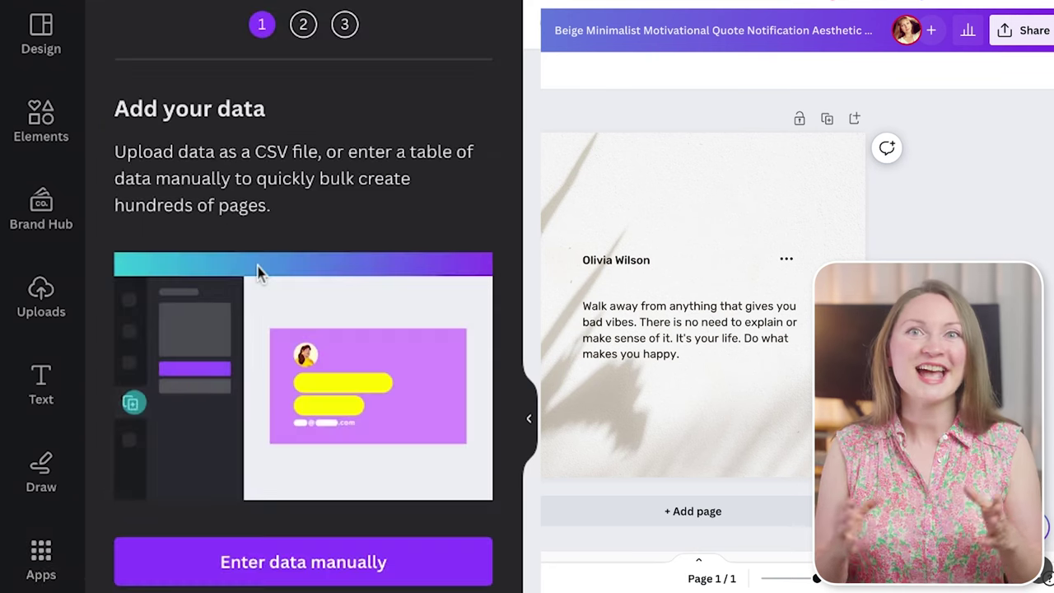
Paste the ChatGPT quotes and authors into a manual data table and delete the empty row
scroll(277, 396, "down", 3)
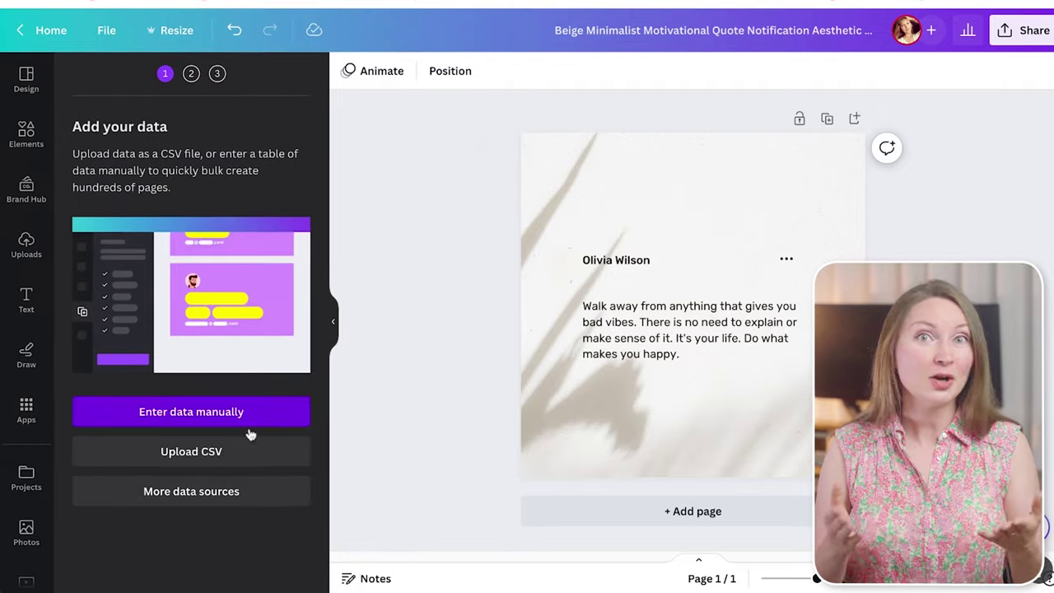
left_click(248, 413)
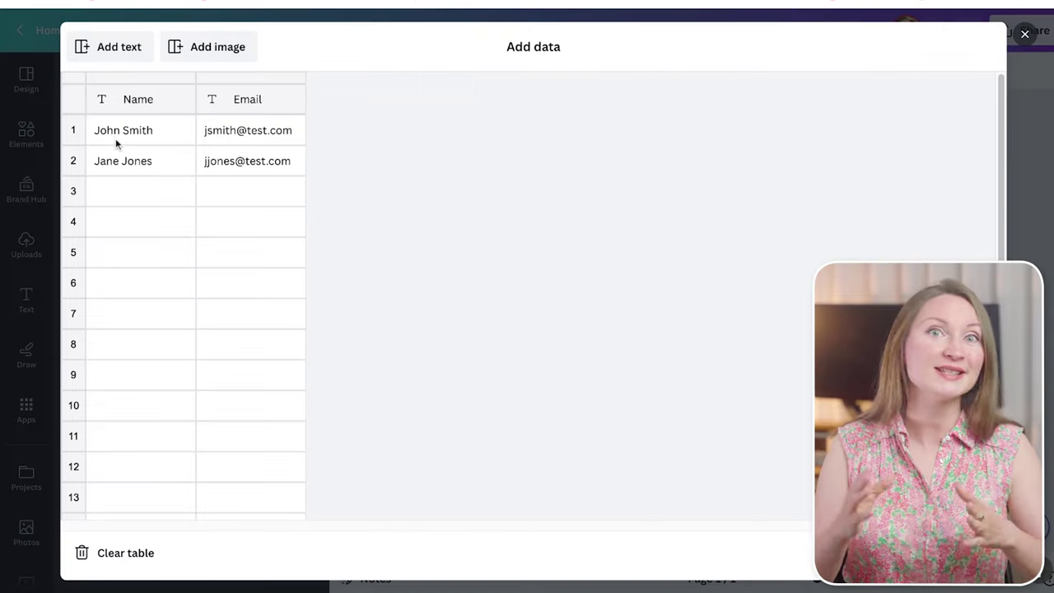
left_click(115, 141)
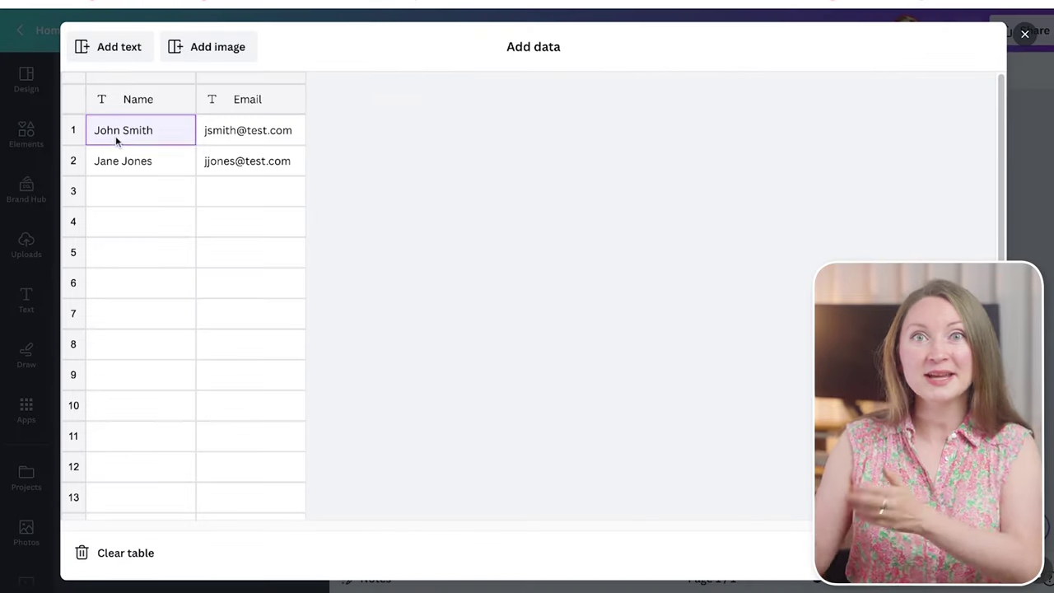
right_click(115, 141)
left_click(168, 188)
right_click(104, 134)
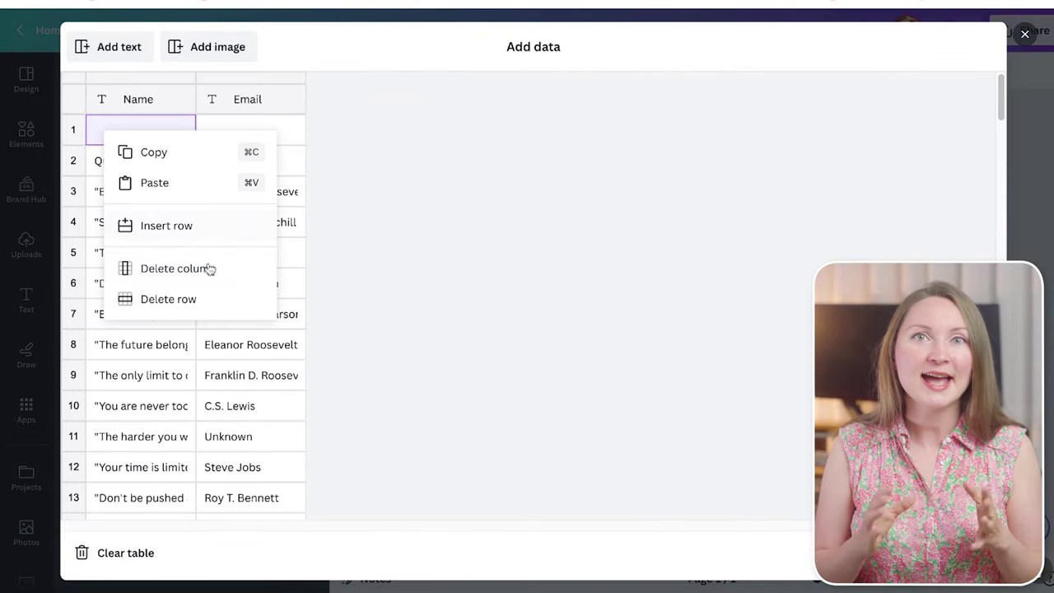
left_click(185, 299)
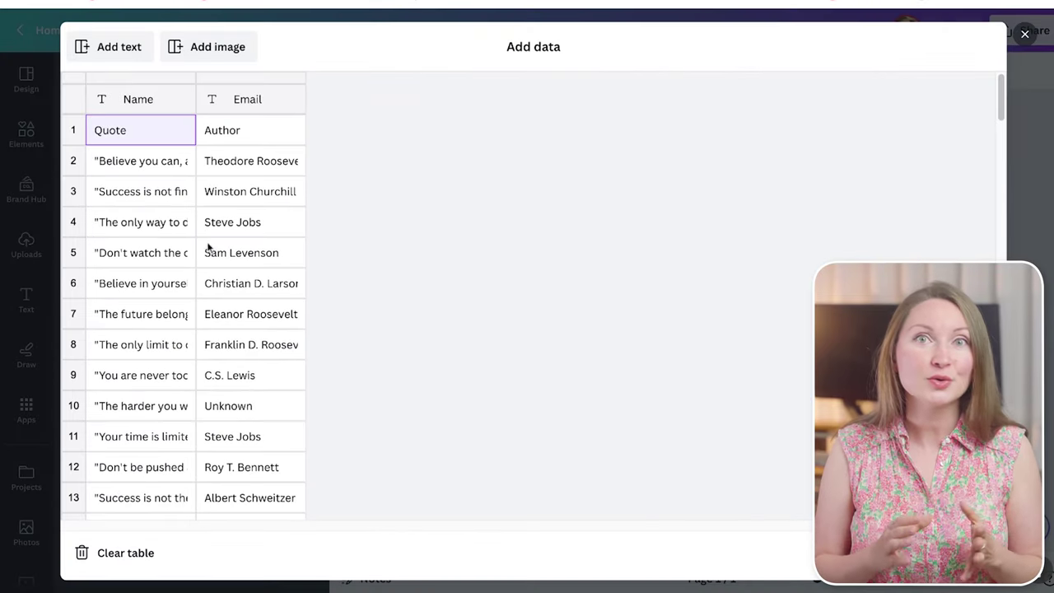
Rename the column headers from Name and Email to Quote and Author
double_click(141, 99)
key("BackSpace")
type("Quote")
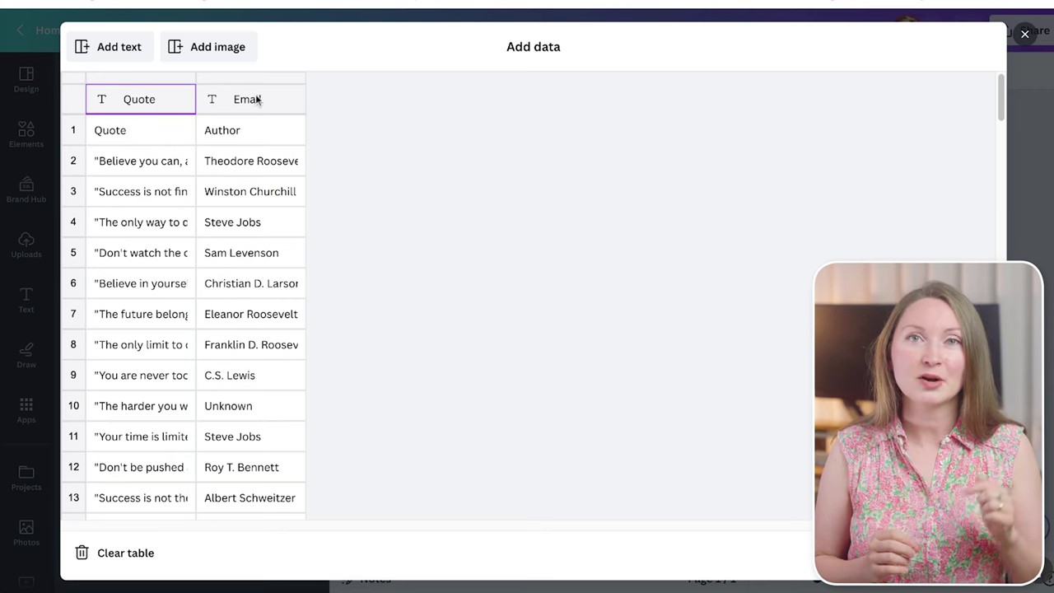
double_click(258, 99)
key("BackSpace")
type("Author")
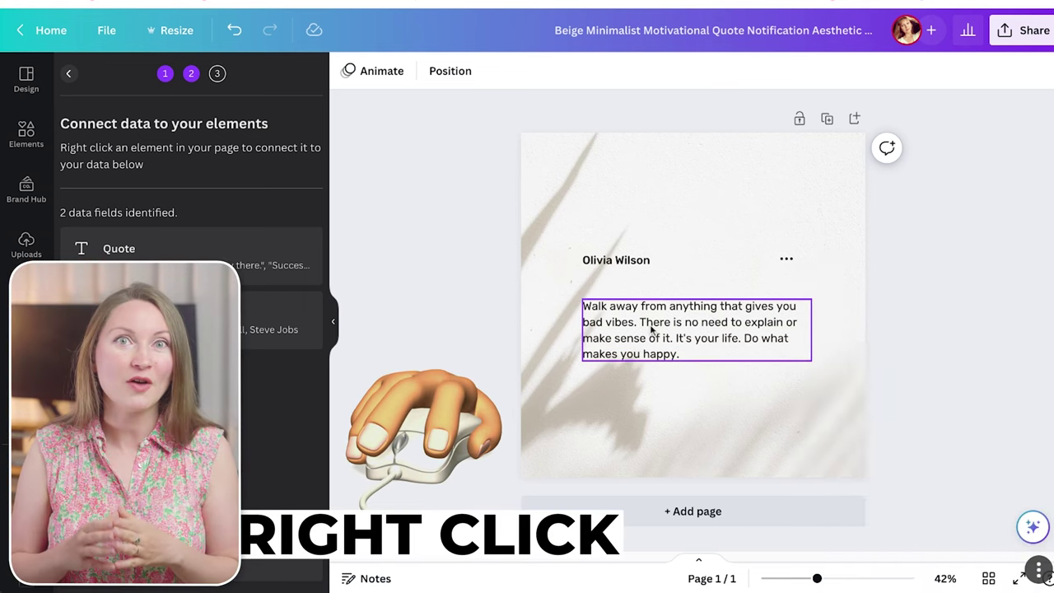
Connect the quote text box to the Quote field and the name text box to Author
right_click(652, 330)
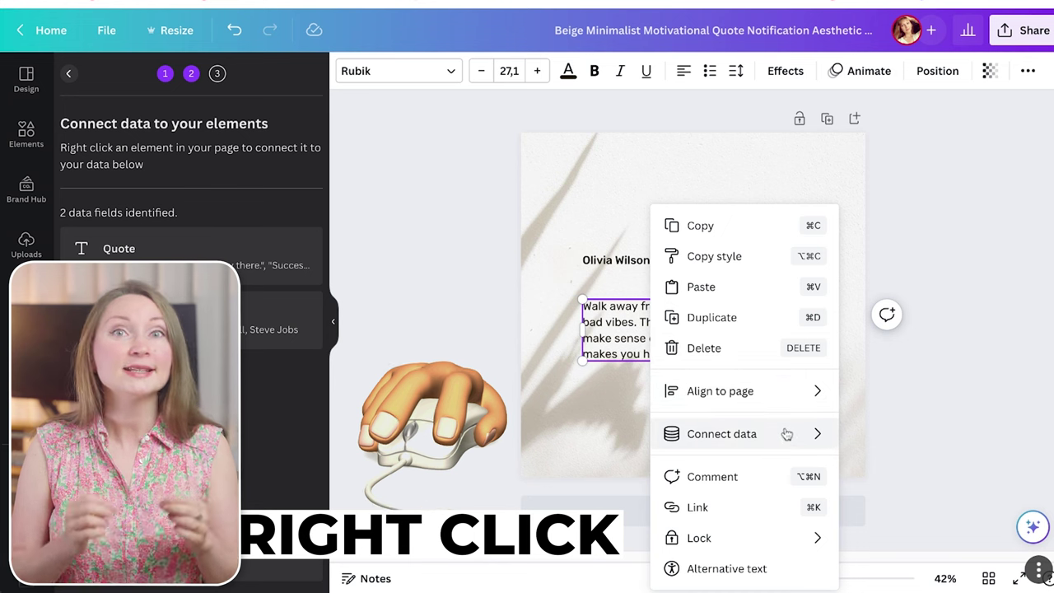
mouse_move(787, 432)
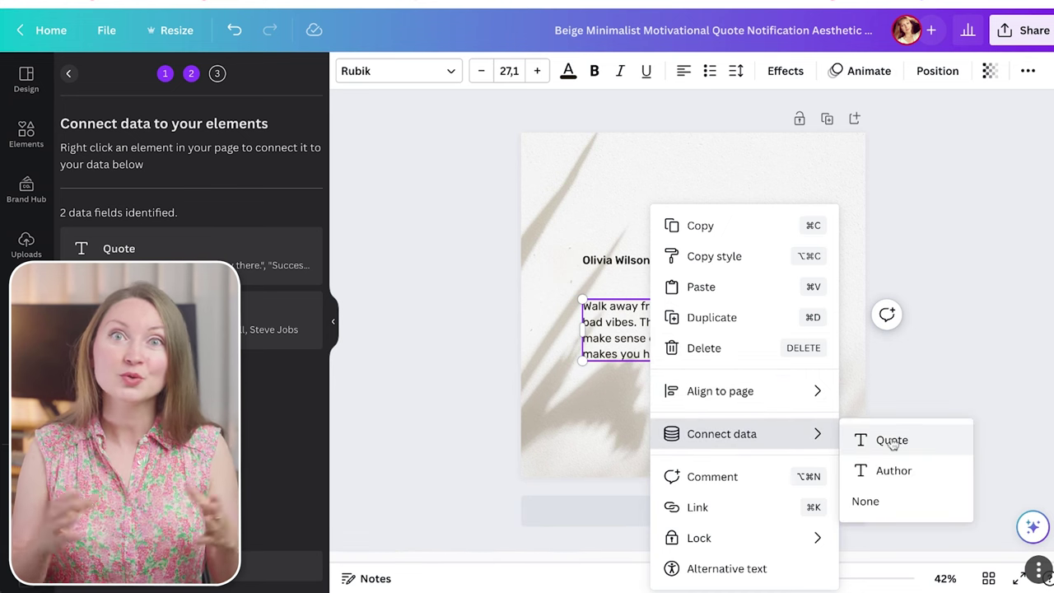
left_click(893, 442)
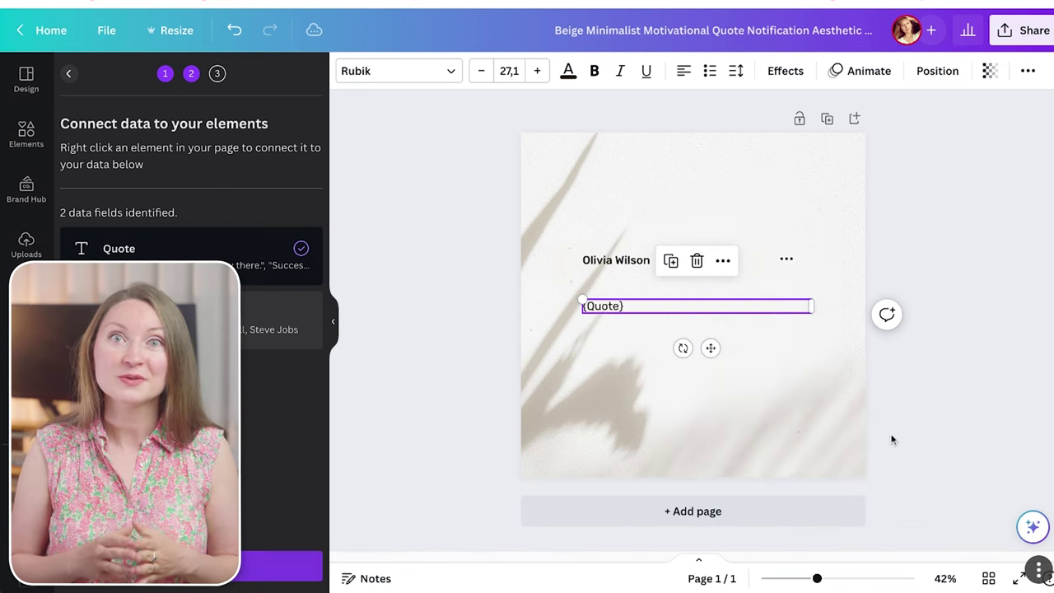
left_click(607, 261)
right_click(608, 262)
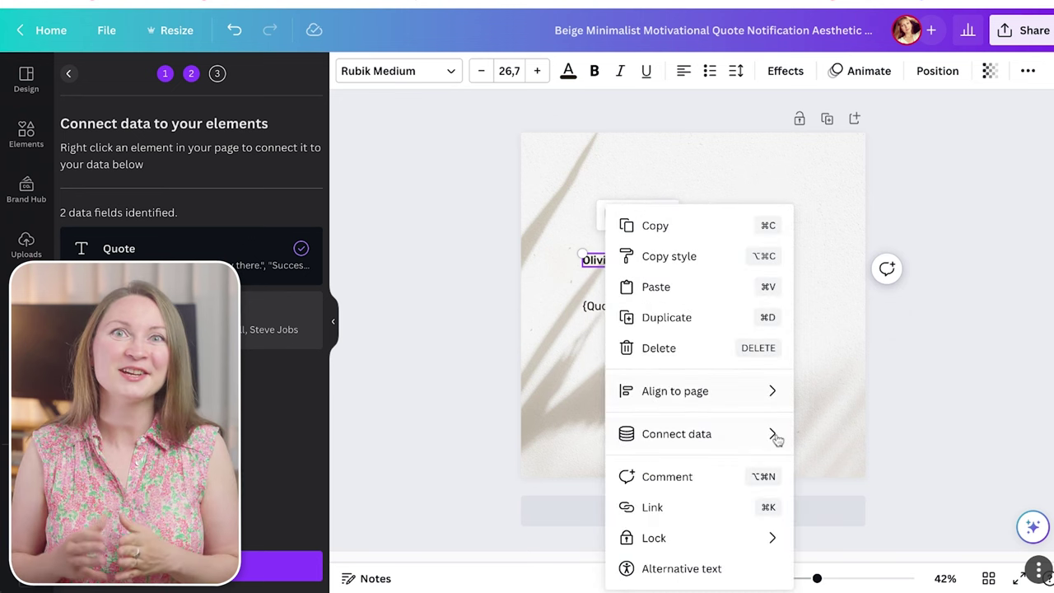
mouse_move(769, 434)
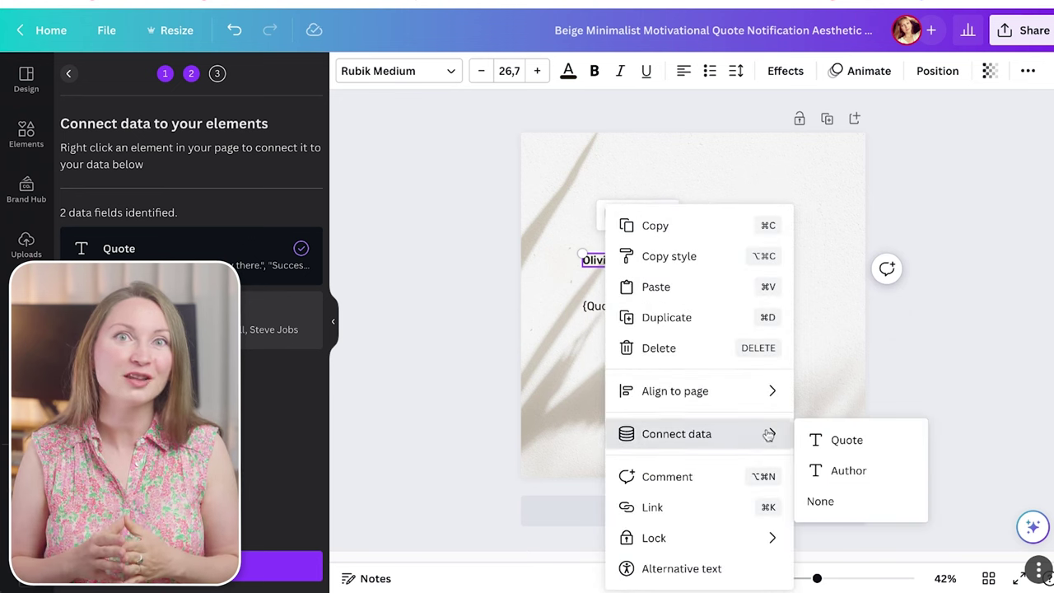
left_click(875, 471)
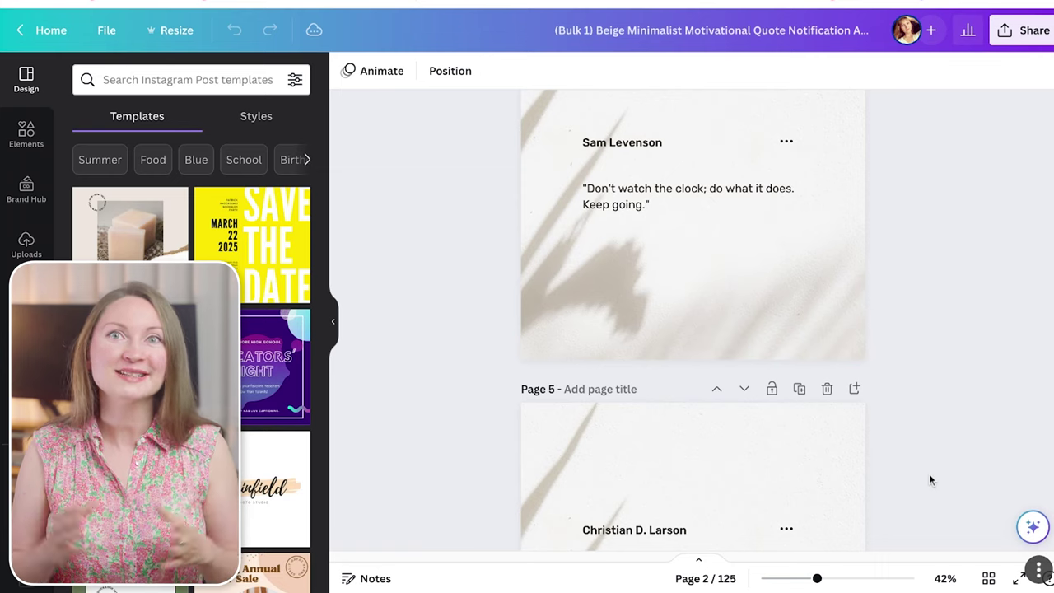
Review the generated posts, selecting the Sam Levenson quote on page 4 and continuing to page 8
scroll(930, 480, "down", 20)
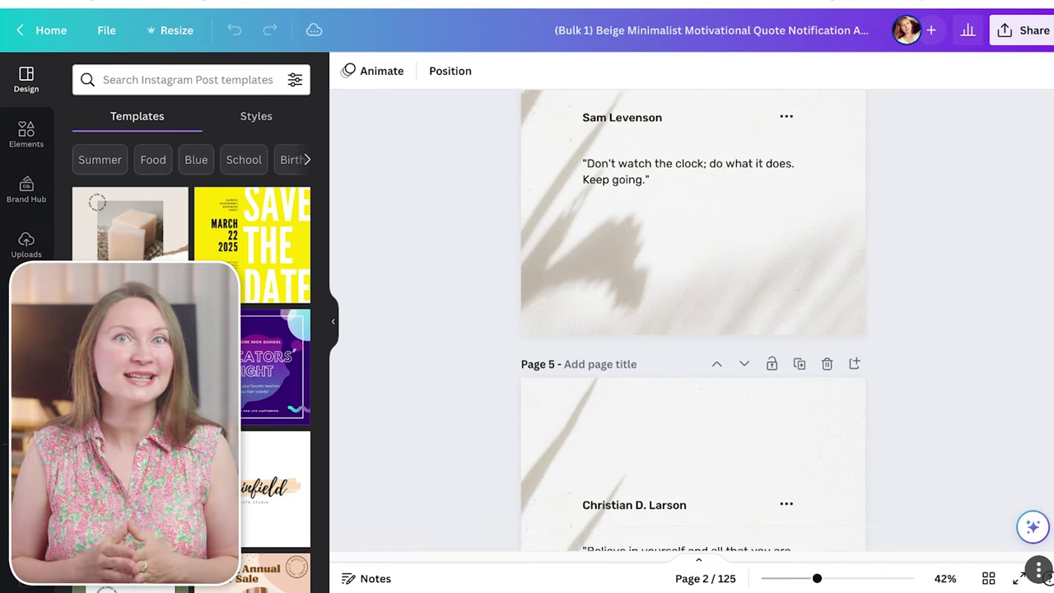
scroll(882, 468, "down", 4)
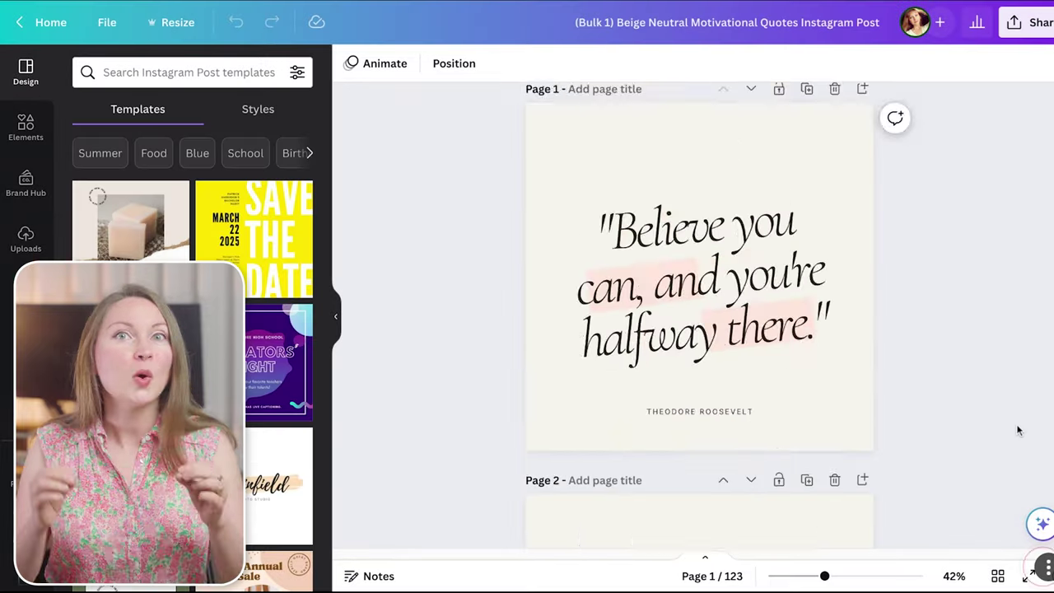
scroll(1017, 429, "down", 10)
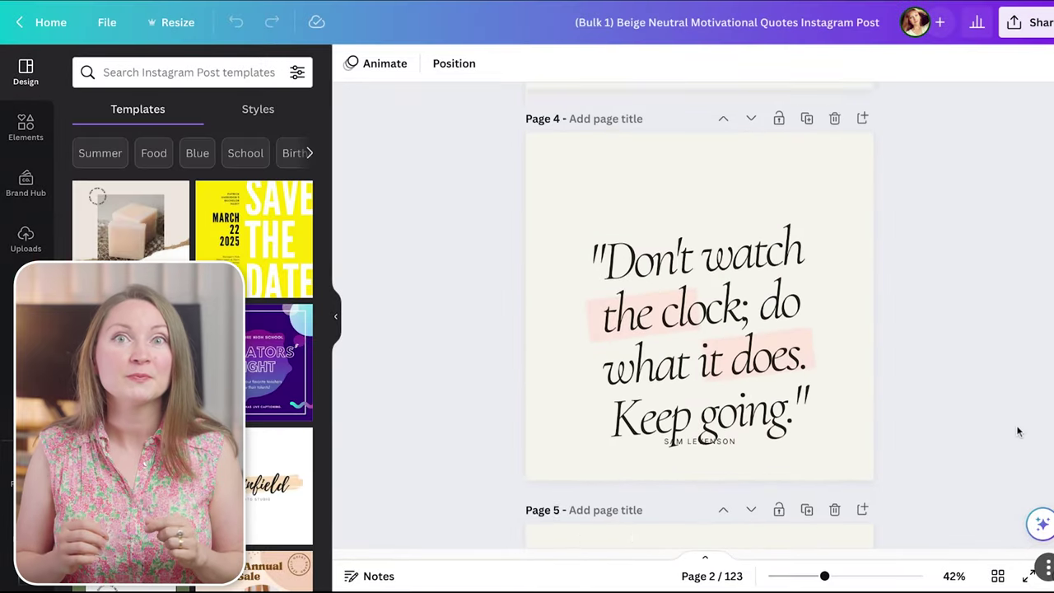
left_click(599, 303)
scroll(941, 413, "down", 4)
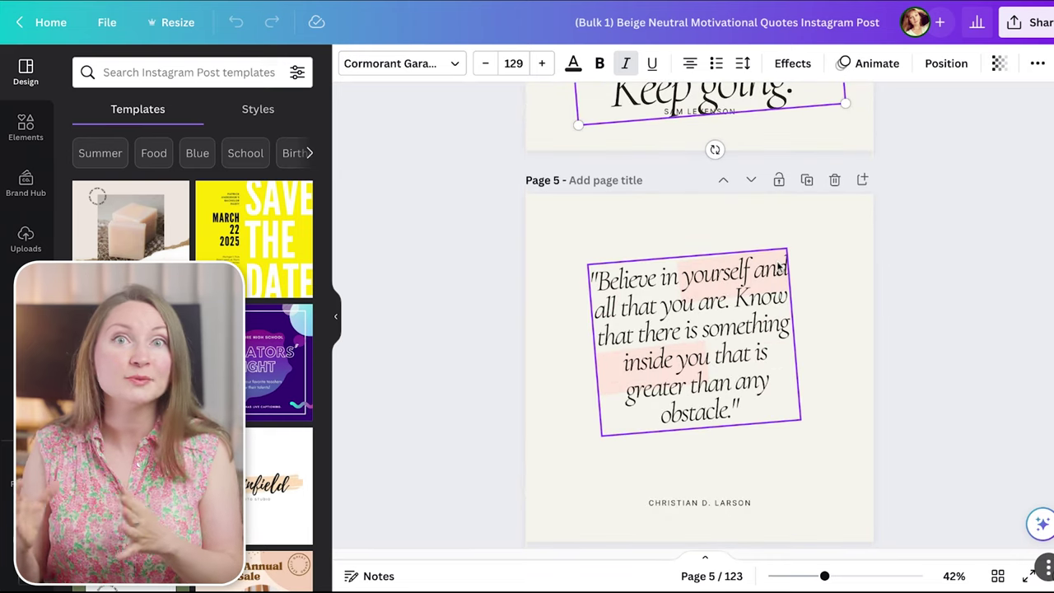
scroll(908, 398, "down", 5)
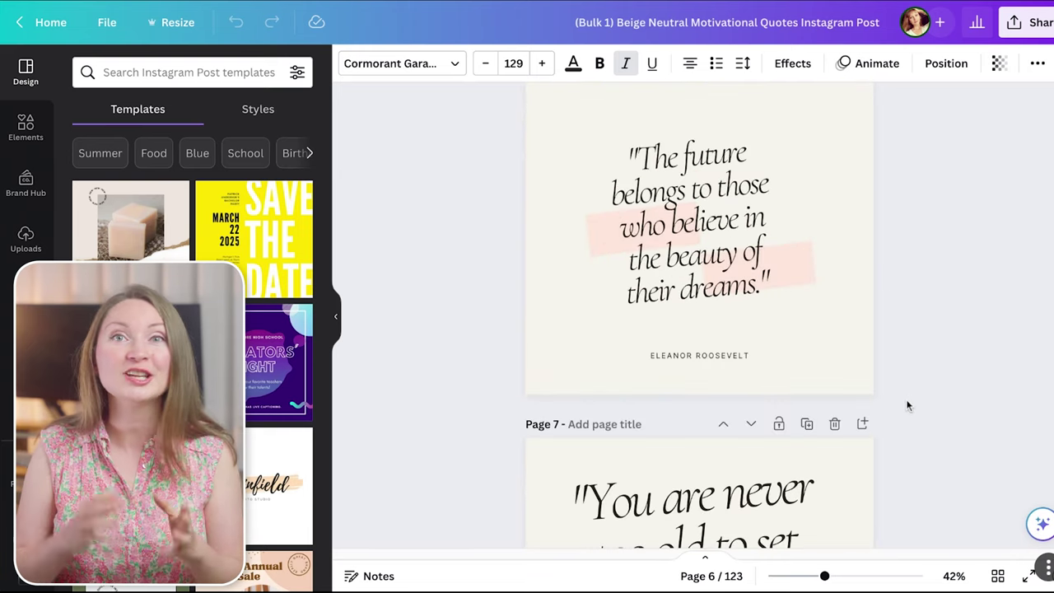
scroll(909, 402, "down", 5)
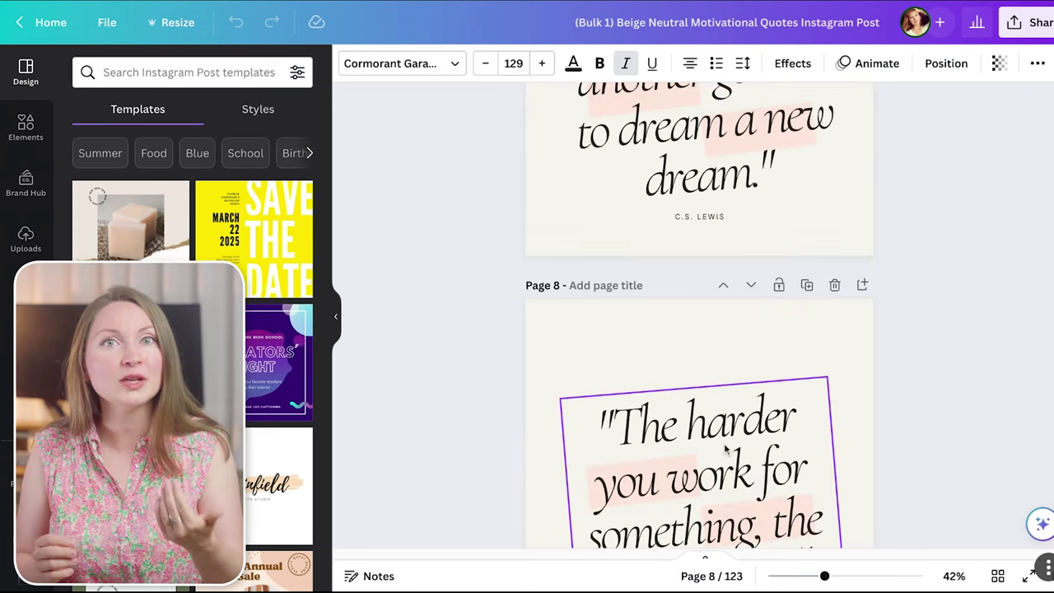
scroll(726, 449, "down", 5)
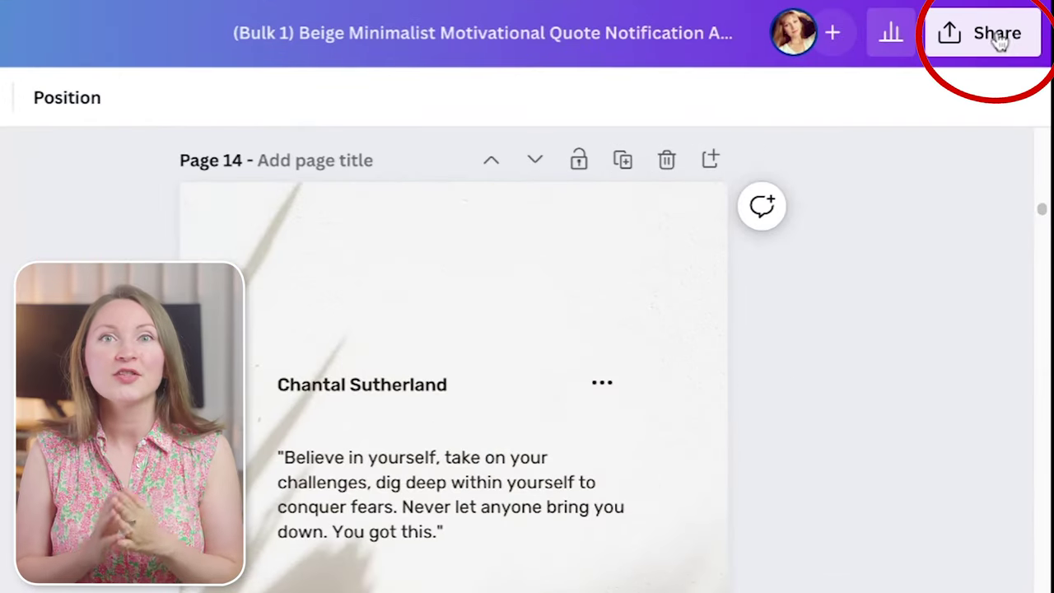
Start scheduling an Instagram post from desktop through the Share menu
left_click(999, 41)
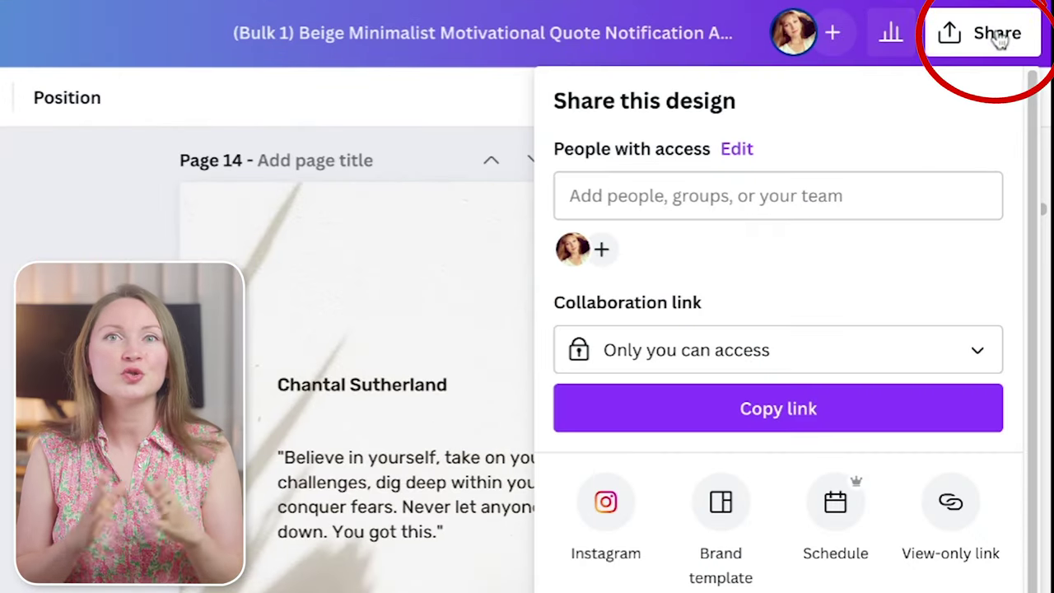
left_click(600, 528)
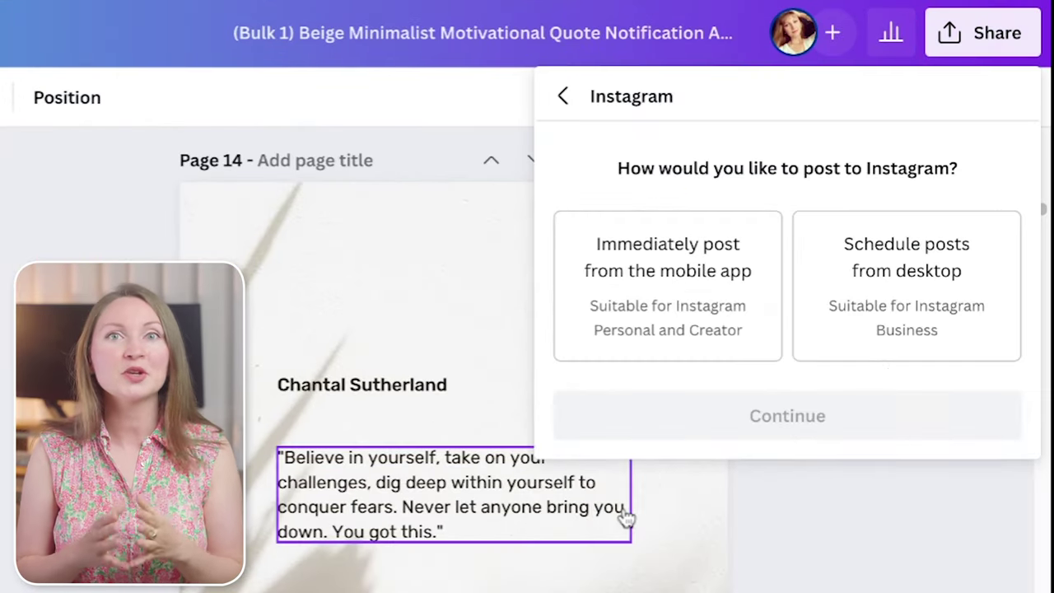
left_click(941, 301)
left_click(904, 423)
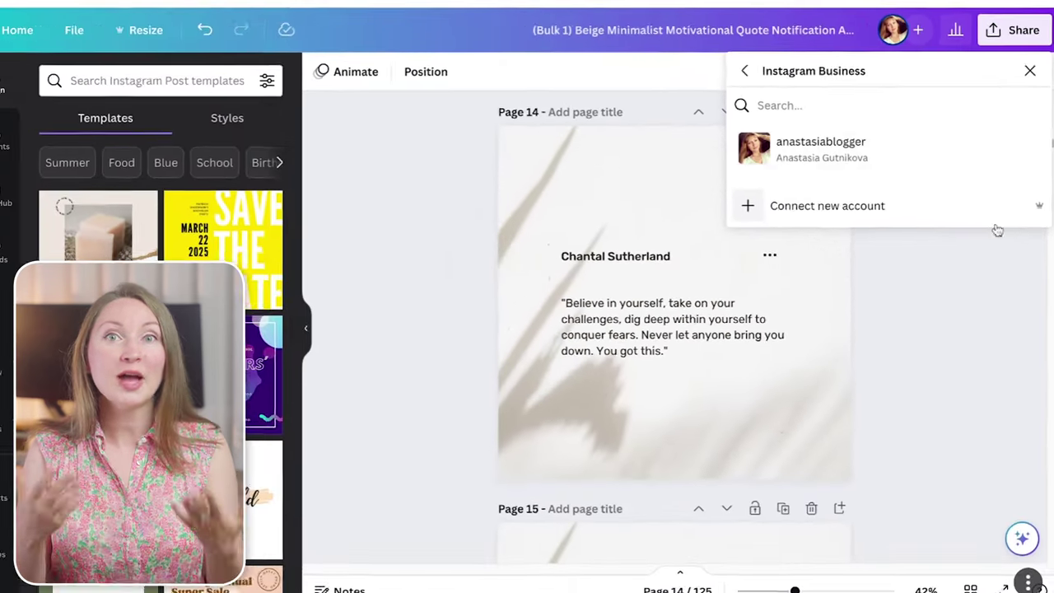
Choose the connected Instagram account, select Page 1 as the post image, and focus the caption
left_click(925, 205)
left_click(1025, 174)
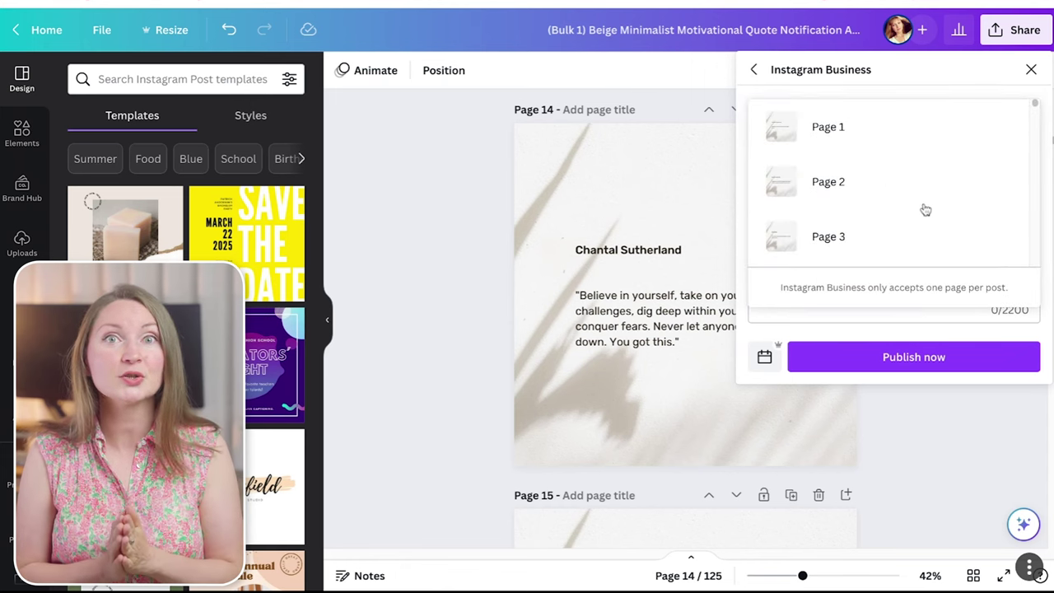
left_click(908, 125)
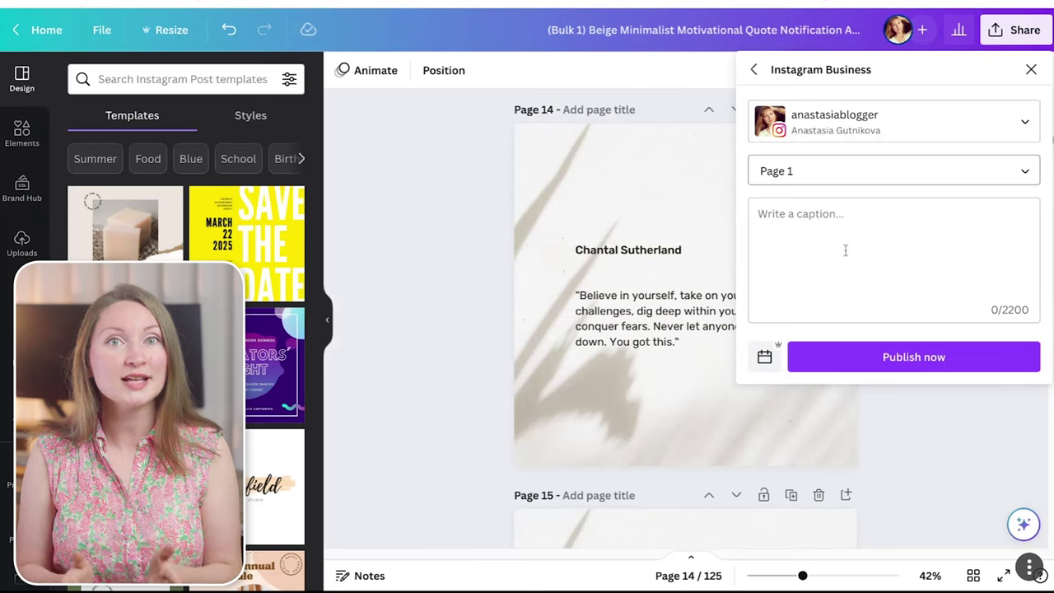
left_click(853, 247)
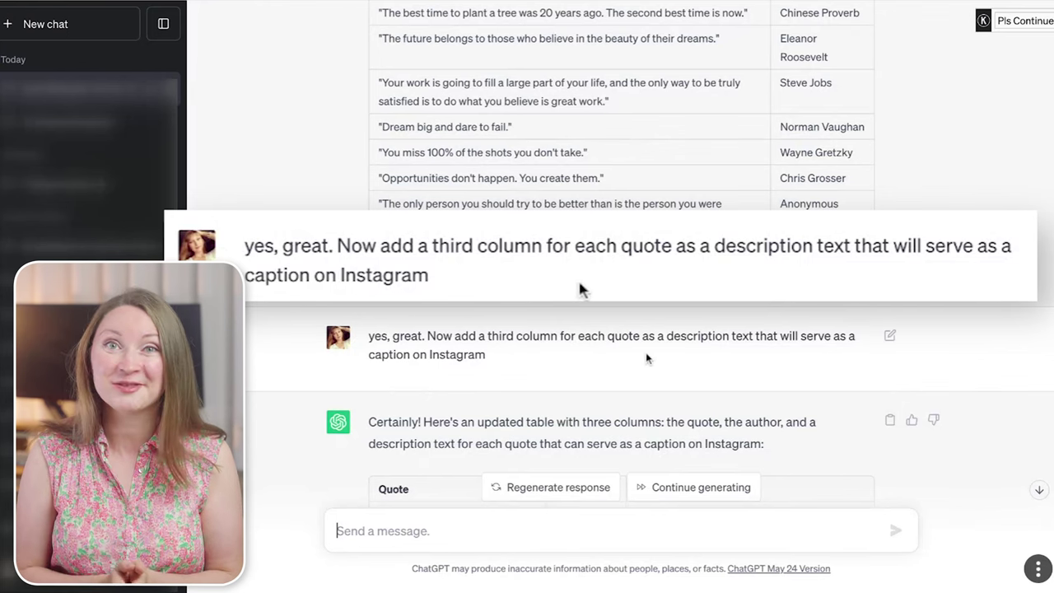
Select the caption-column request and have ChatGPT continue generating the remaining three-column quote rows
scroll(648, 358, "down", 1)
triple_click(610, 313)
scroll(659, 346, "down", 4)
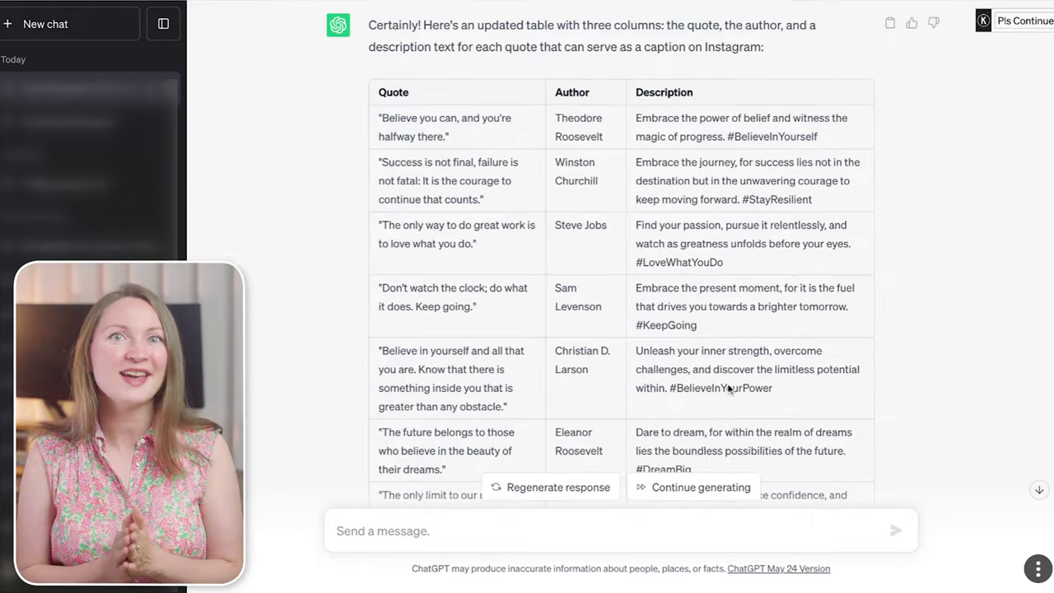
scroll(728, 388, "down", 5)
left_click(701, 487)
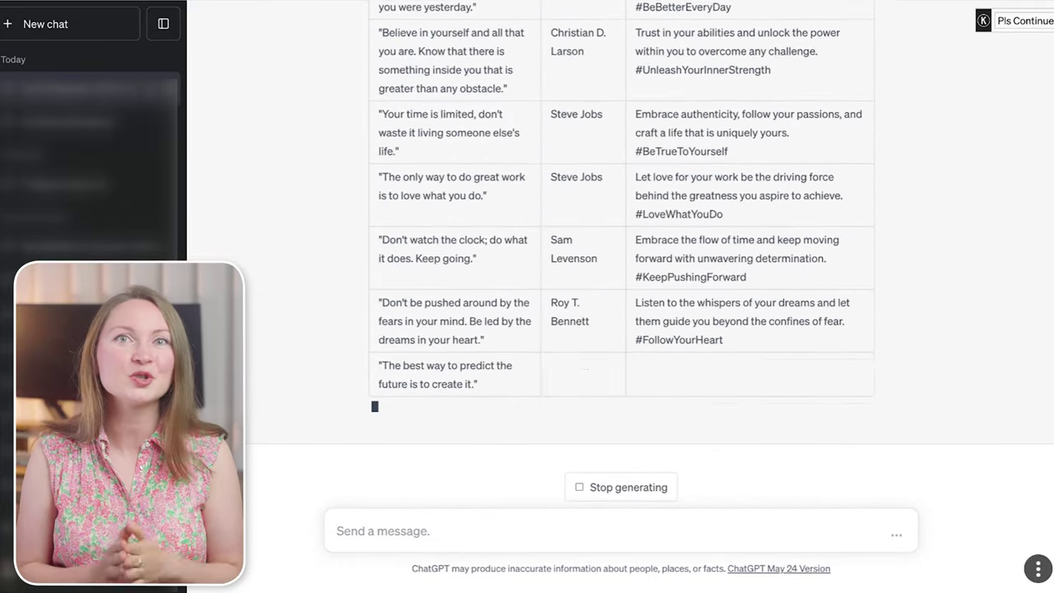
left_click(746, 495)
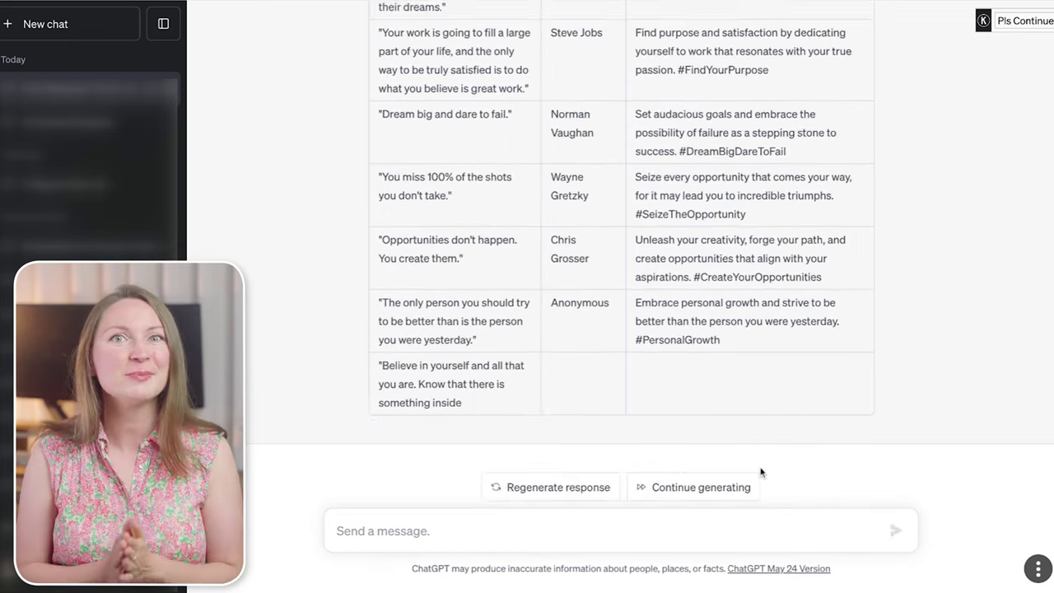
left_click(745, 487)
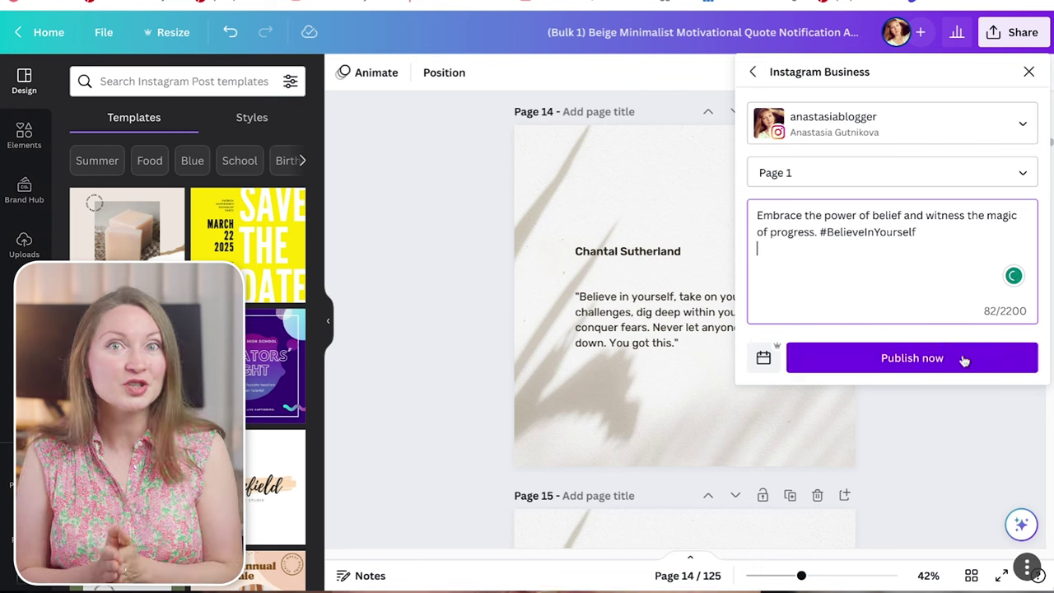
Schedule the page 1 Instagram post for Friday, June 16 at 12:41 PM
left_click(764, 360)
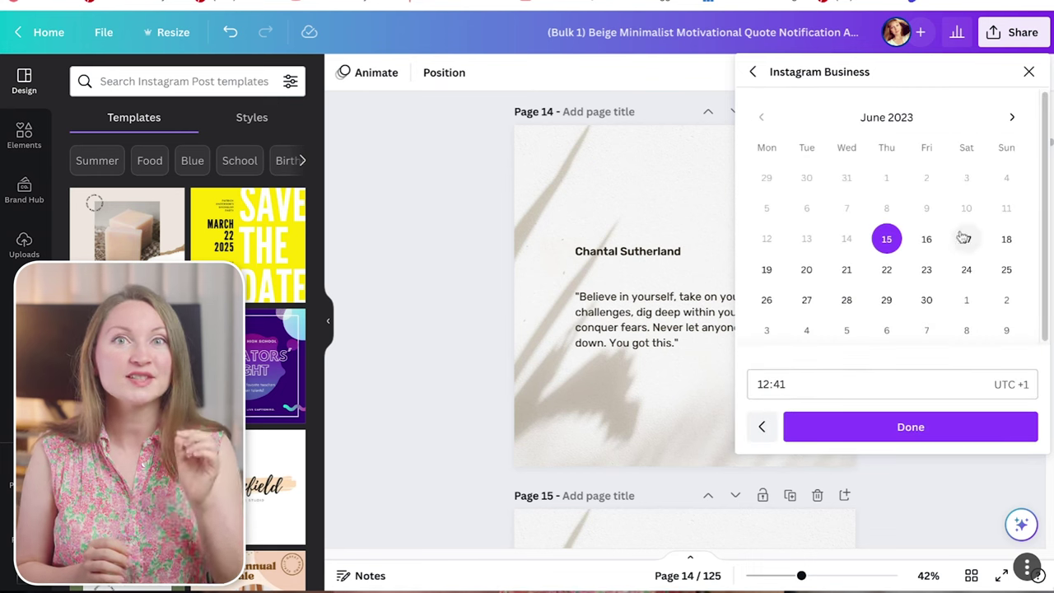
left_click(927, 239)
left_click(997, 396)
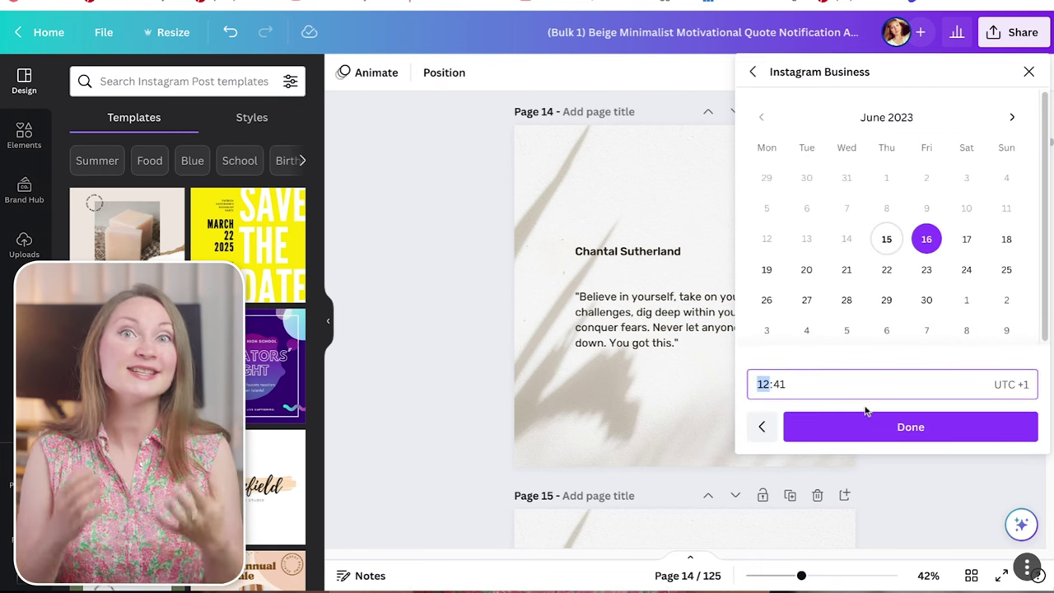
left_click(887, 437)
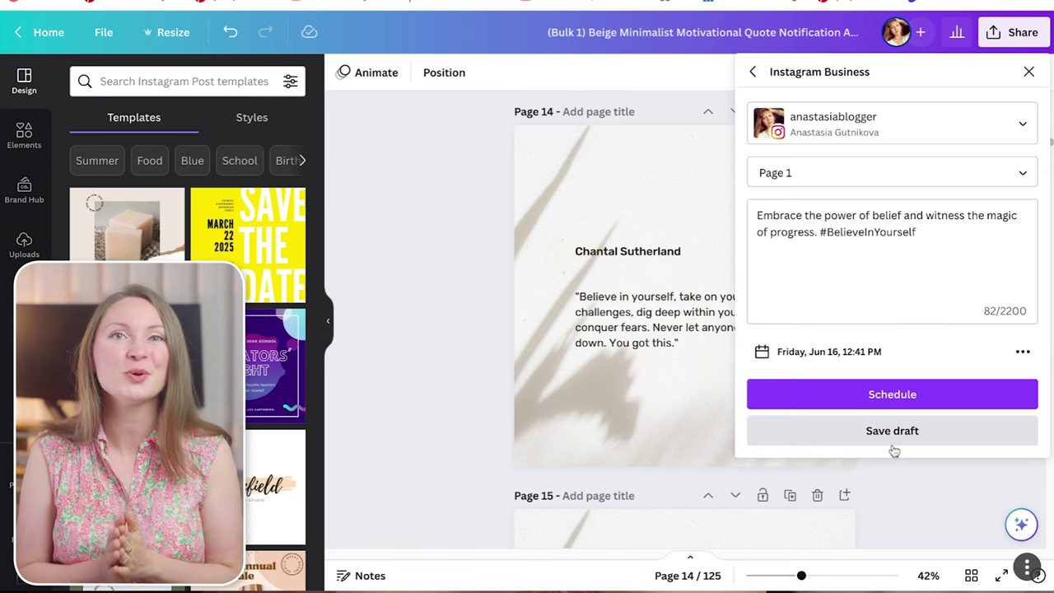
left_click(900, 397)
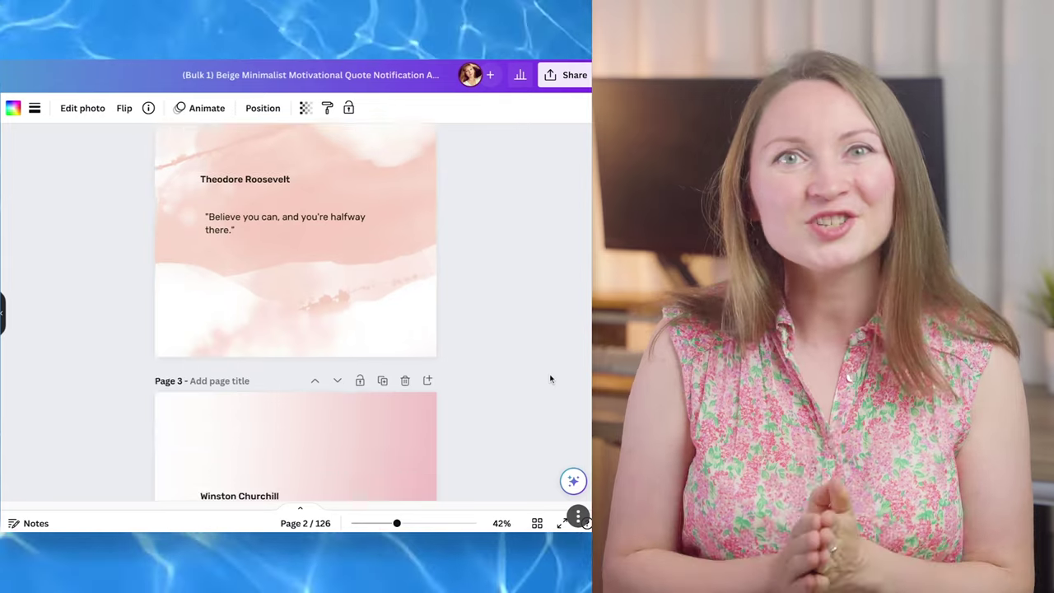
Scroll from page 2 to page 6 to check each quote's different light background
scroll(296, 313, "down", 3)
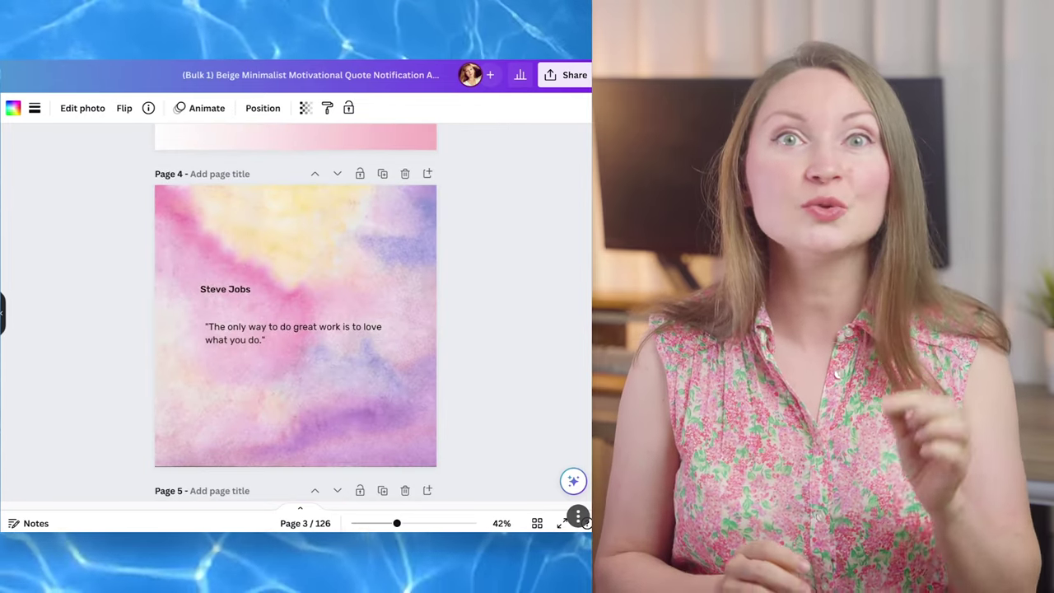
scroll(296, 313, "down", 6)
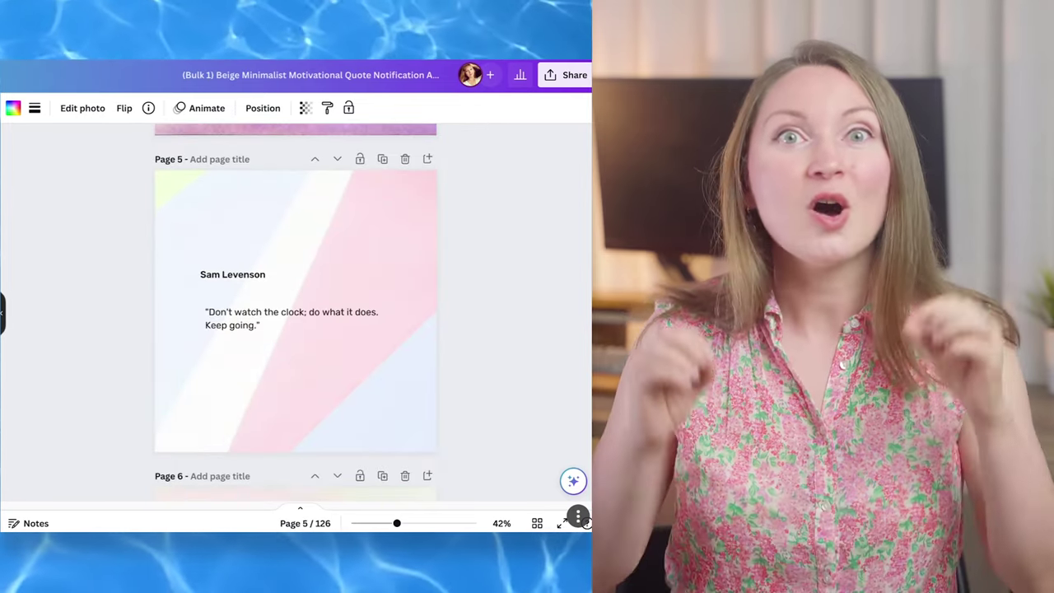
scroll(296, 313, "down", 5)
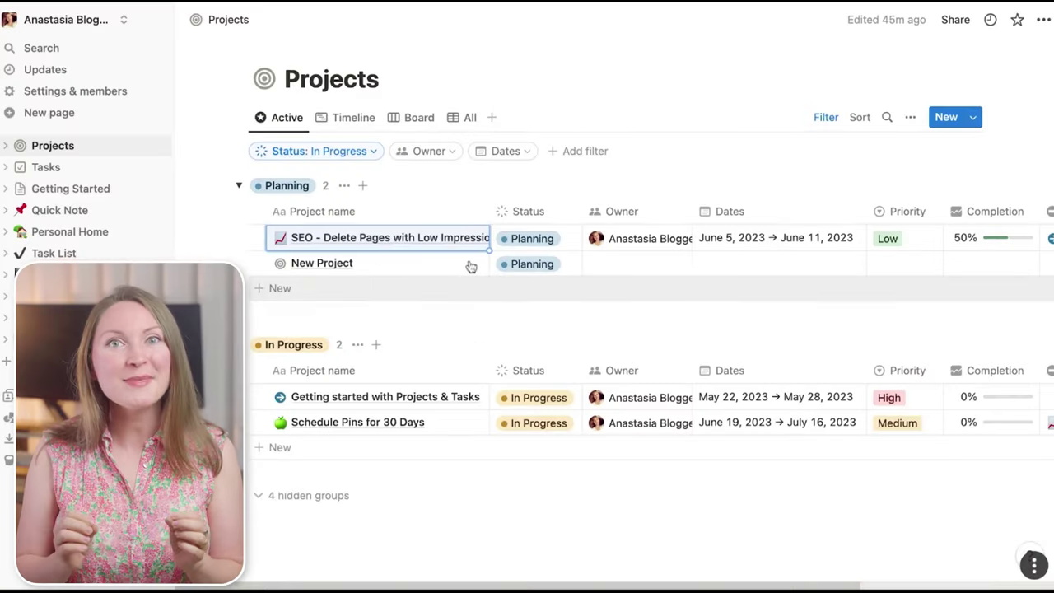
Open the SEO project in side peek and check off the delete-pages and spreadsheet to-dos
mouse_move(447, 241)
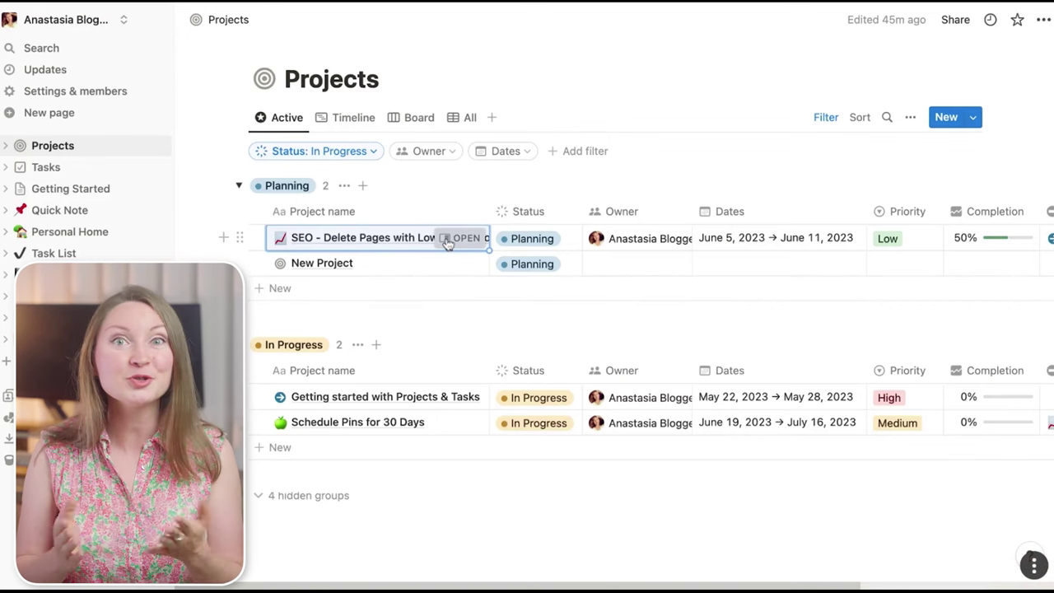
left_click(448, 240)
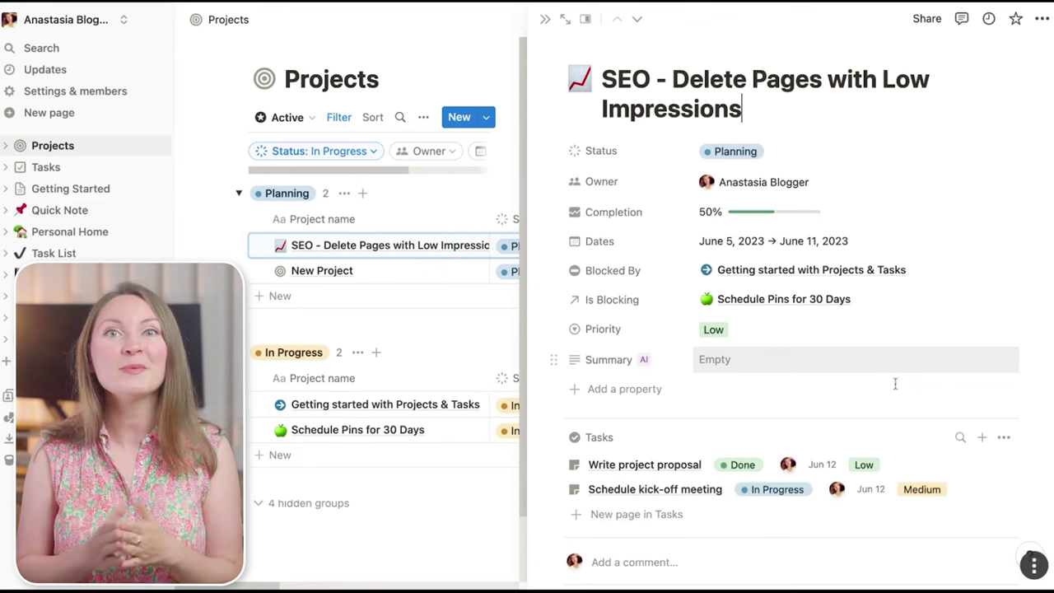
scroll(871, 373, "down", 5)
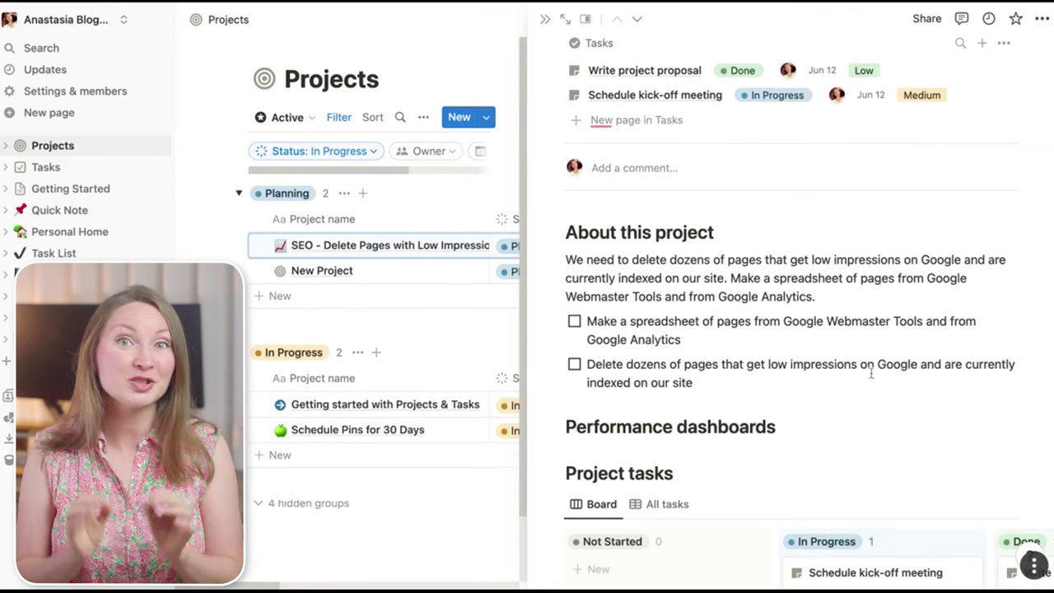
left_click(575, 366)
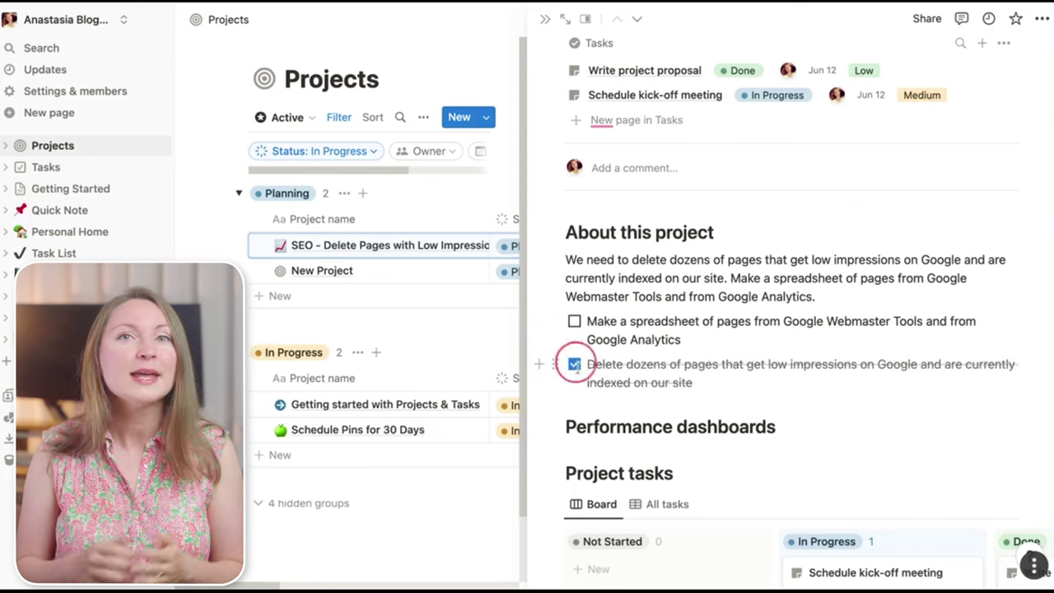
left_click(575, 322)
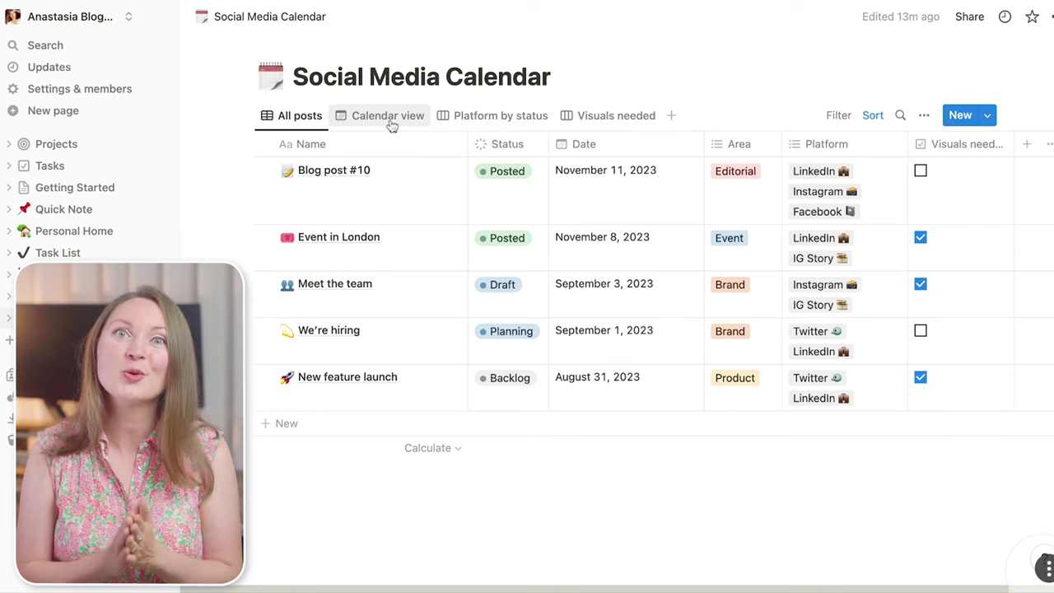
Switch the Social Media Calendar to Calendar view and scroll through the months
left_click(390, 120)
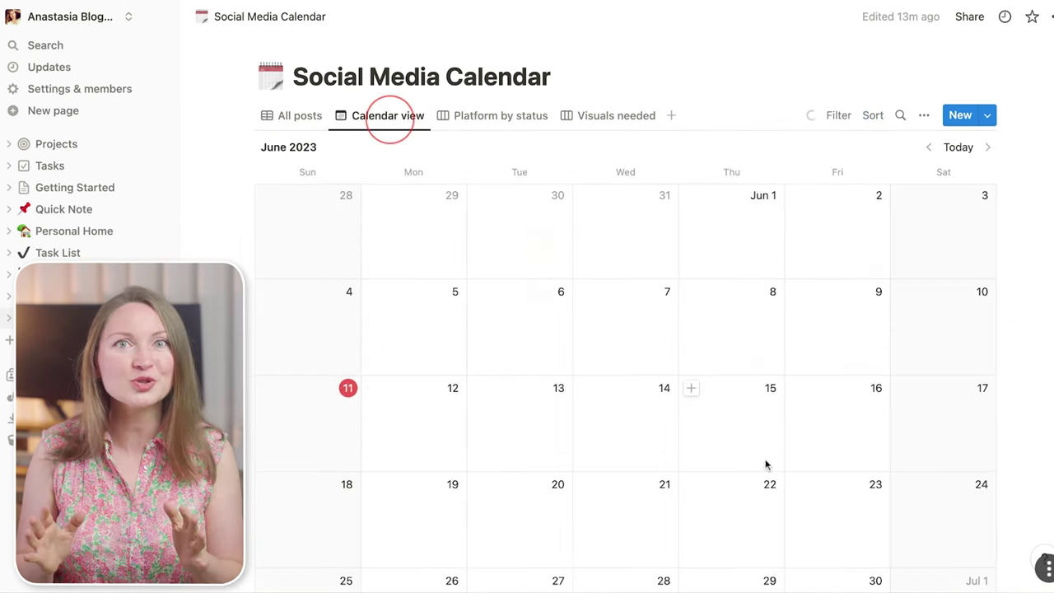
scroll(725, 452, "down", 10)
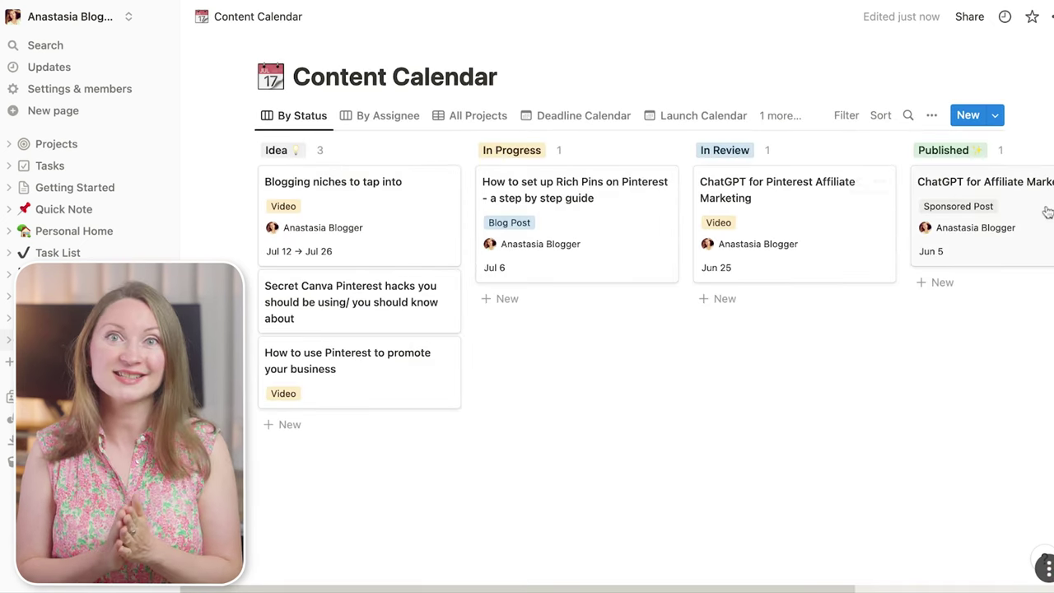
Show the content laid out by deadline dates and scroll down to the Script section
left_click(560, 124)
scroll(628, 479, "down", 6)
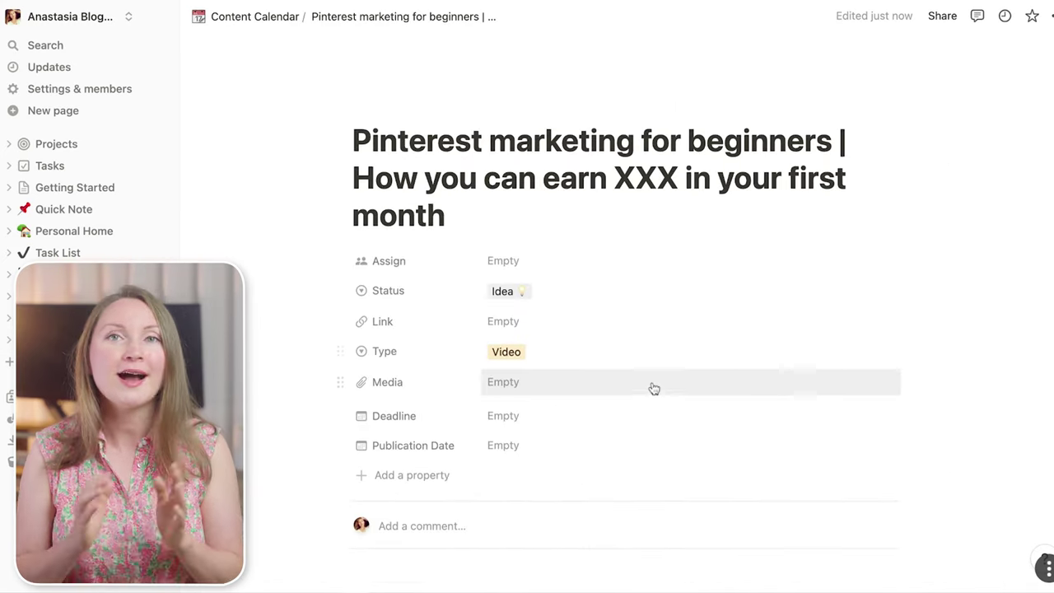
scroll(651, 384, "down", 10)
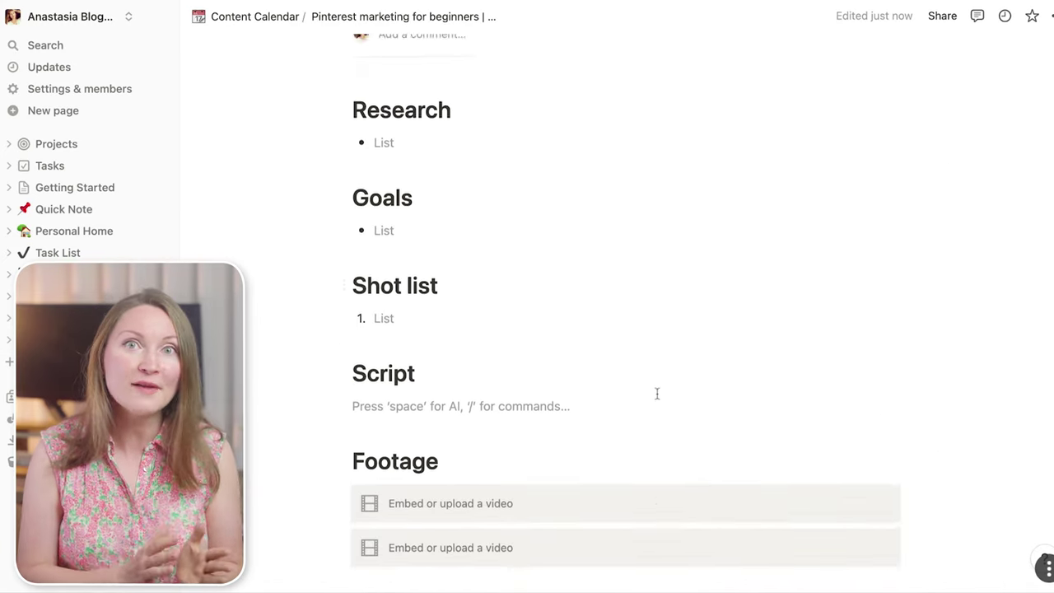
scroll(658, 394, "down", 4)
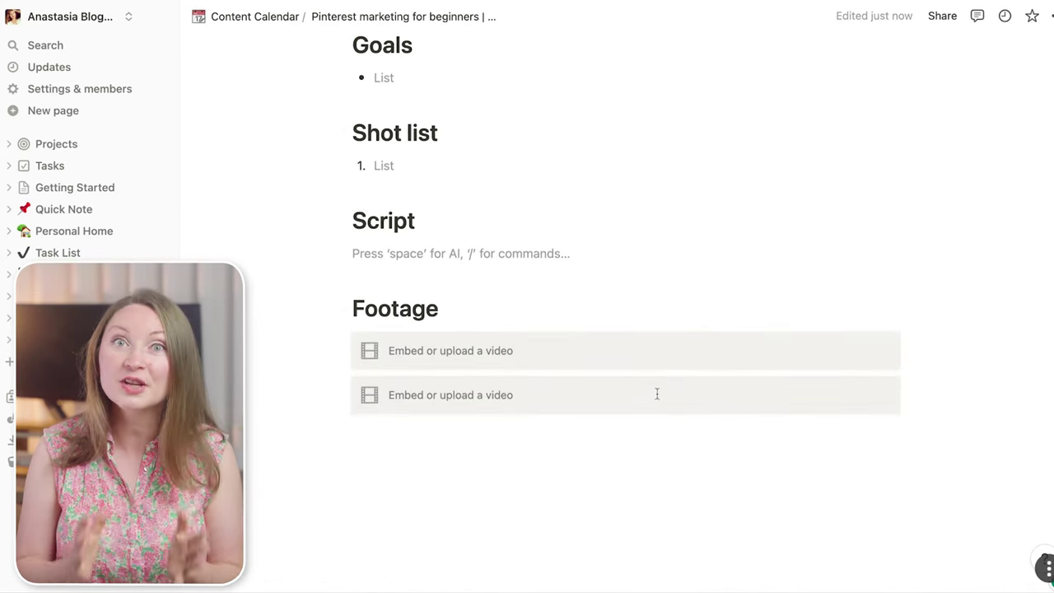
Have Notion AI write an intro for the Pinterest marketing for beginners video, continue writing, and accept it
key("space")
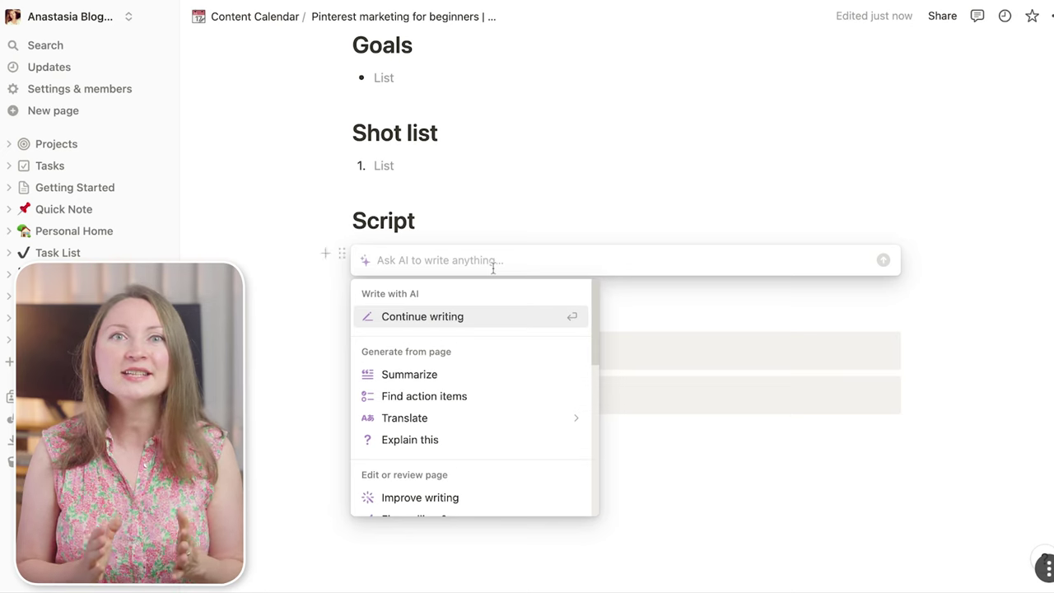
type("intro for this video")
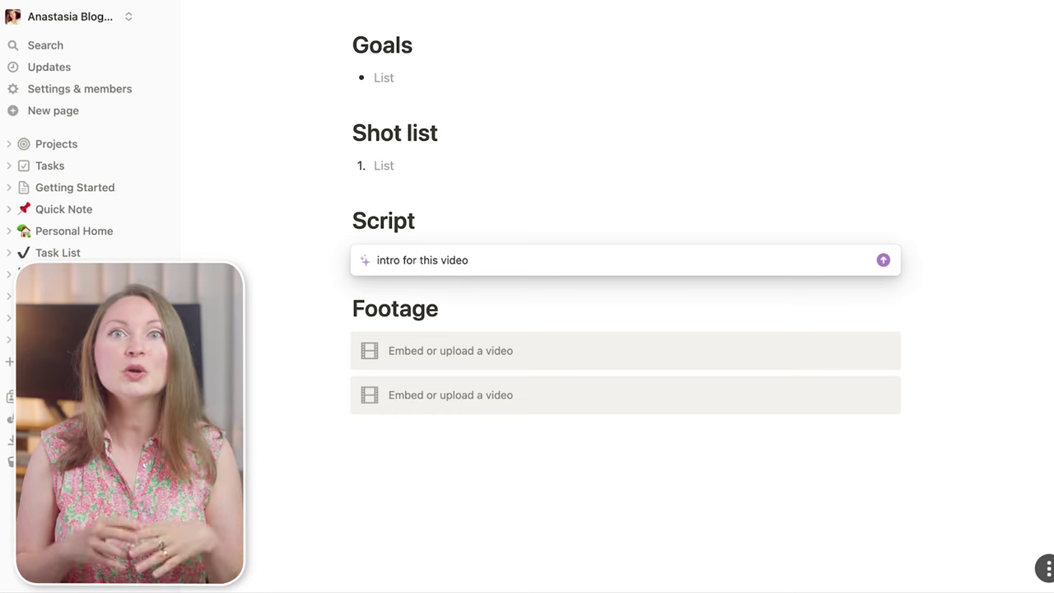
key("Return")
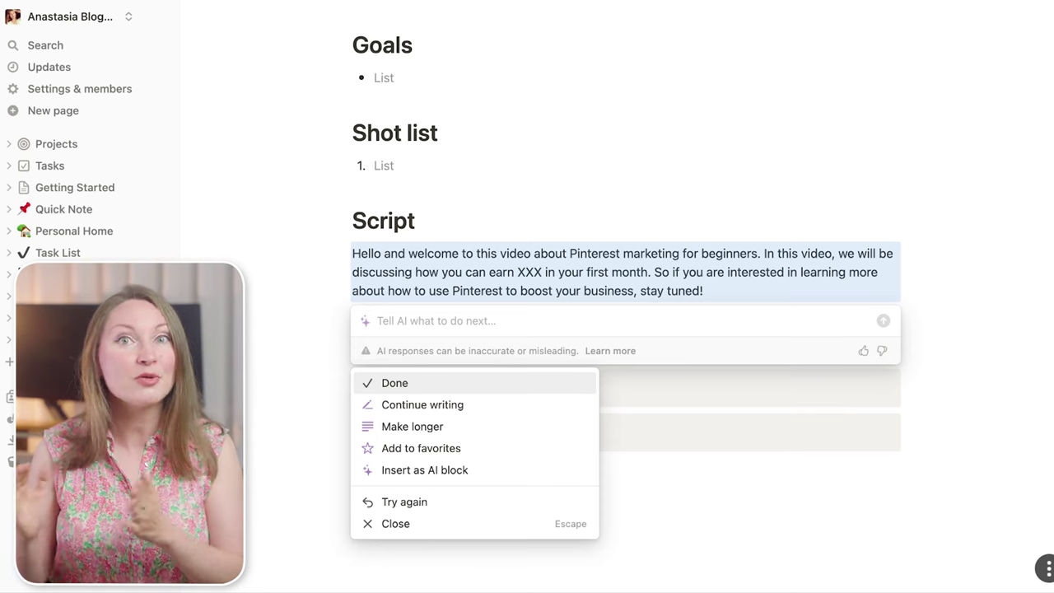
left_click(454, 404)
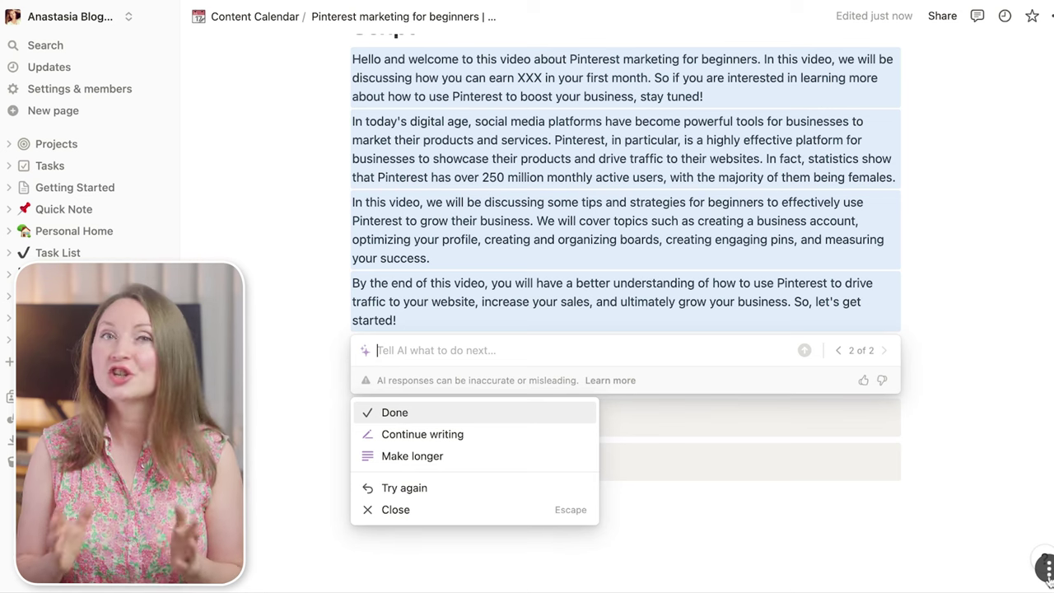
key("Return")
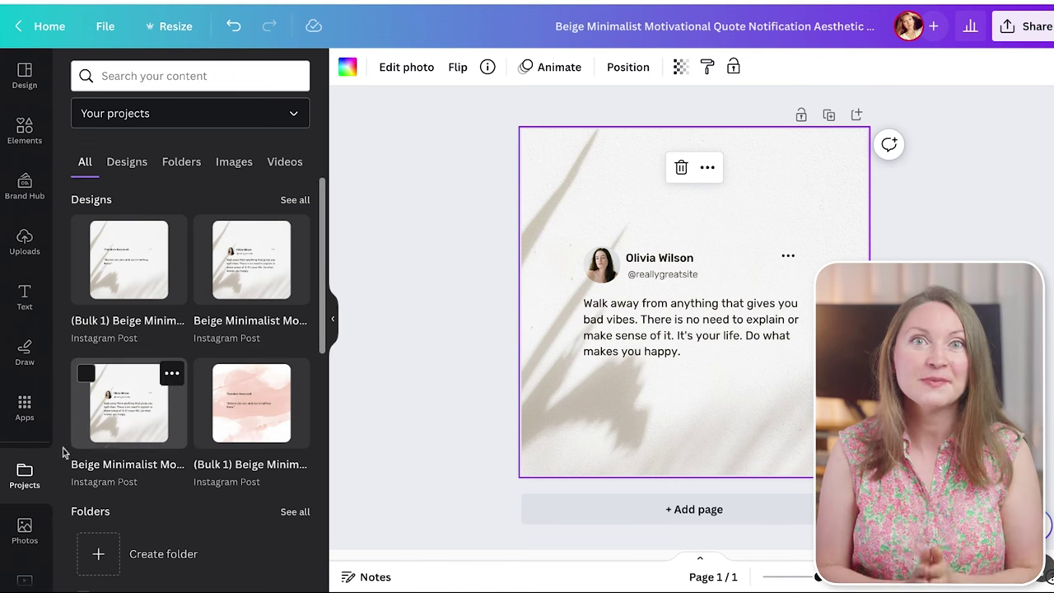
Search Canva's stock photos for 'light background'
scroll(41, 445, "down", 2)
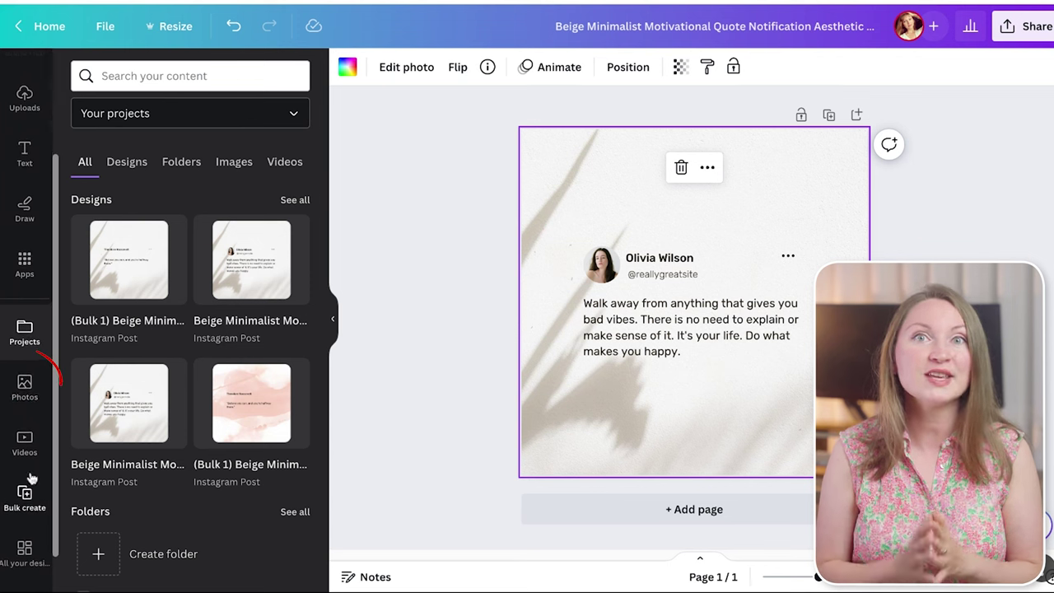
left_click(25, 384)
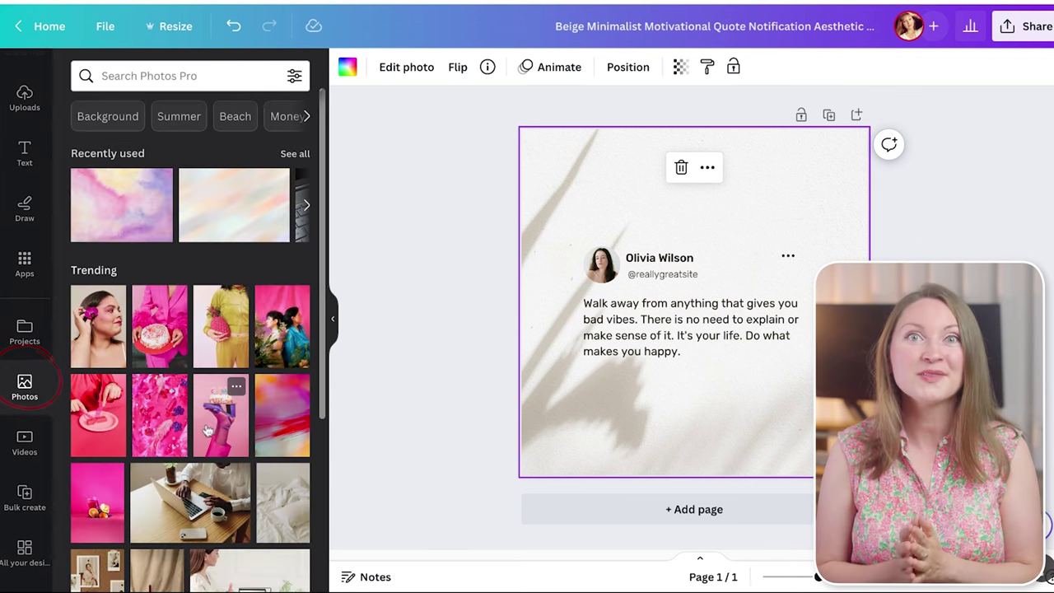
left_click(198, 76)
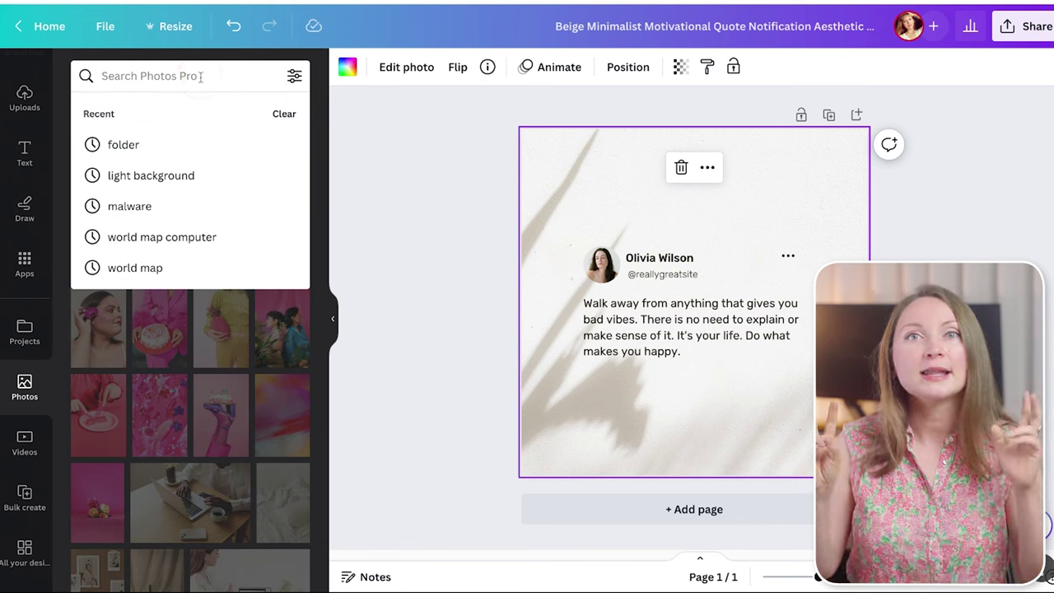
type("light")
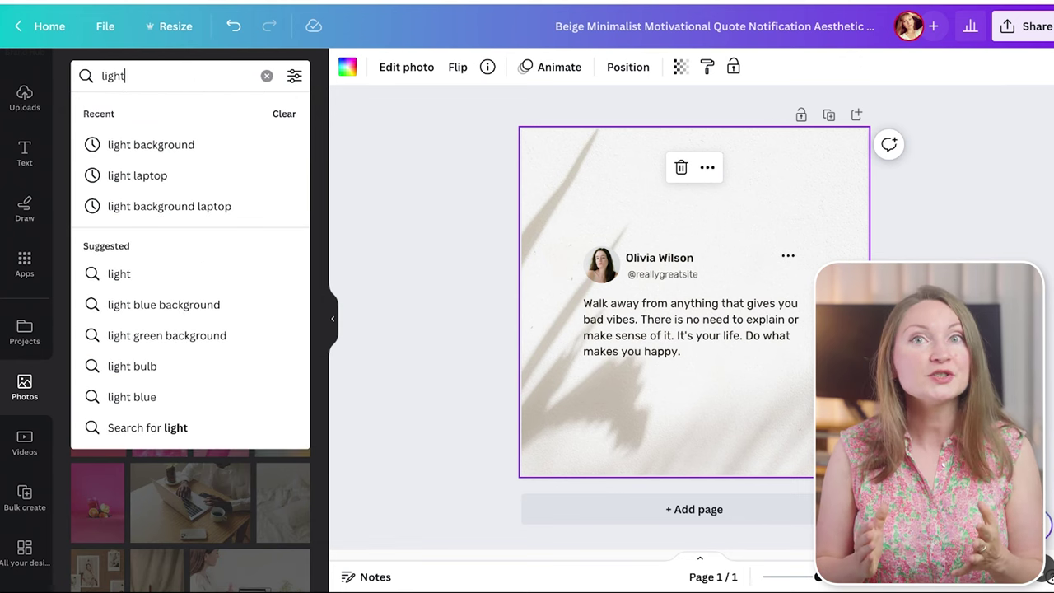
left_click(196, 147)
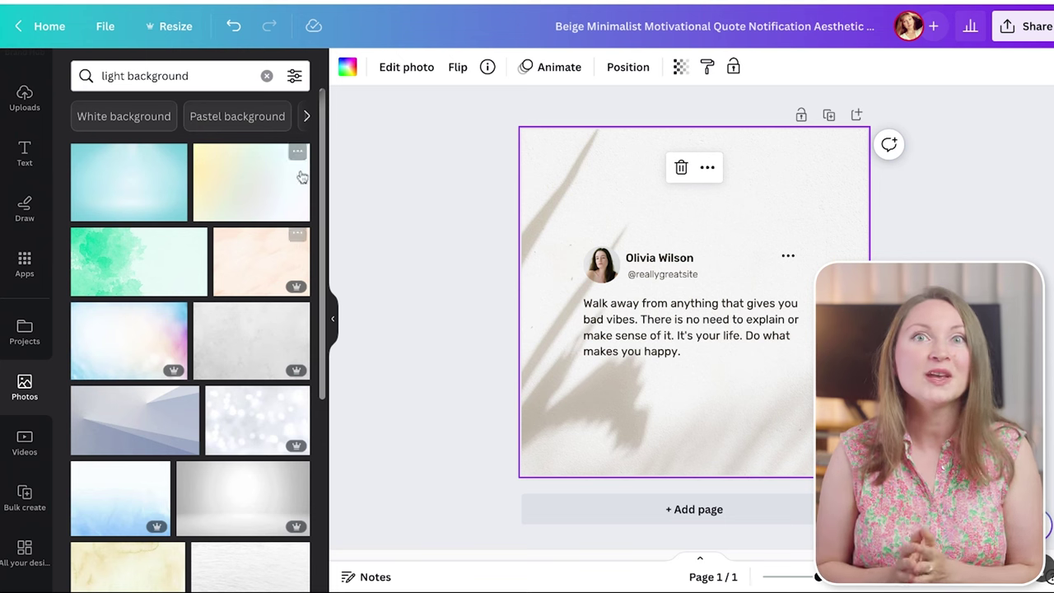
Save the multicoloured gradient photo into a new folder named 'Light Background'
mouse_move(298, 158)
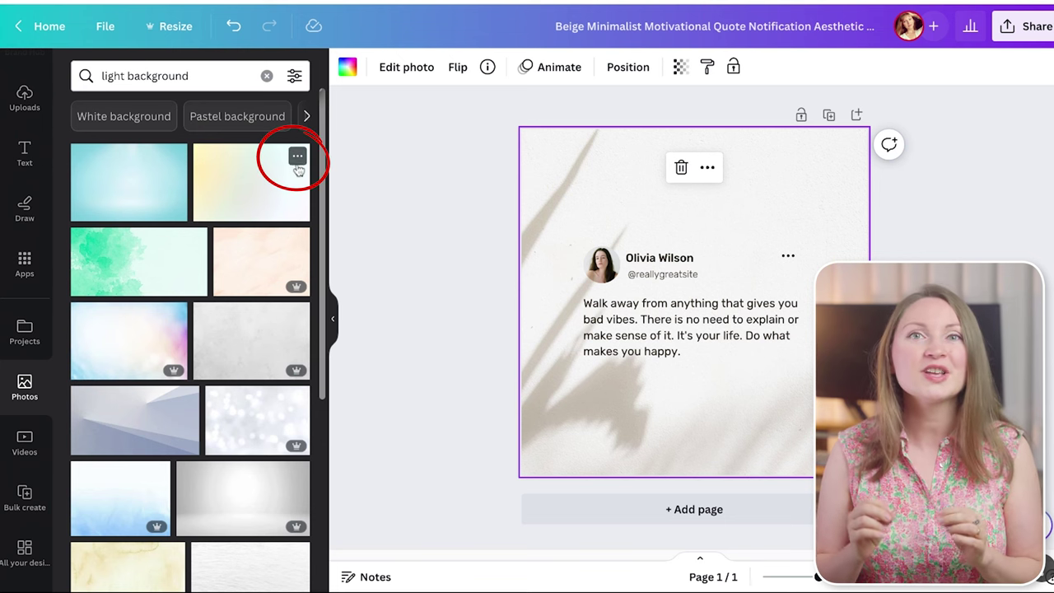
left_click(298, 159)
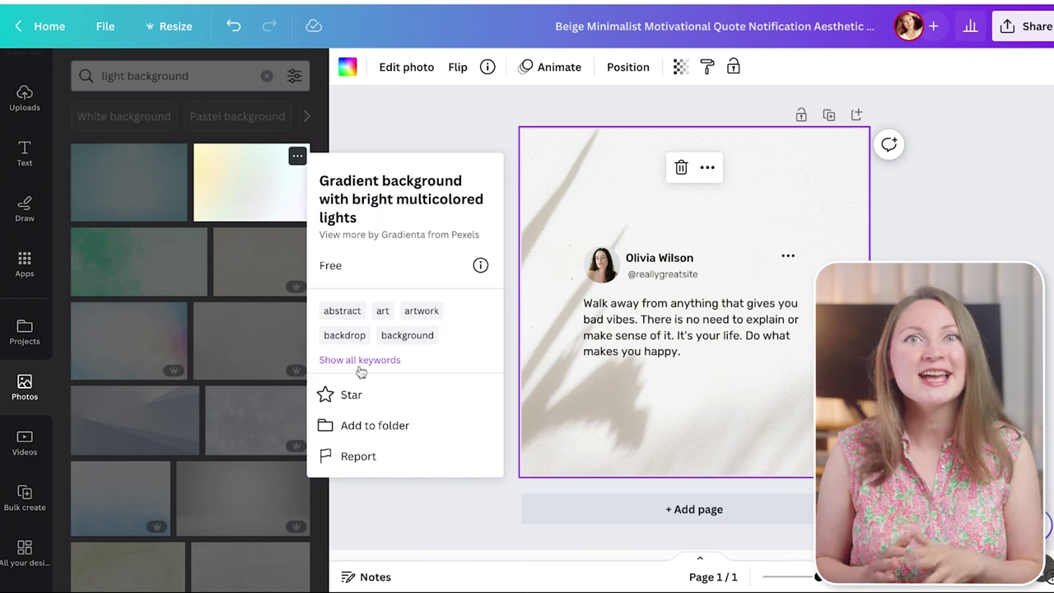
left_click(409, 427)
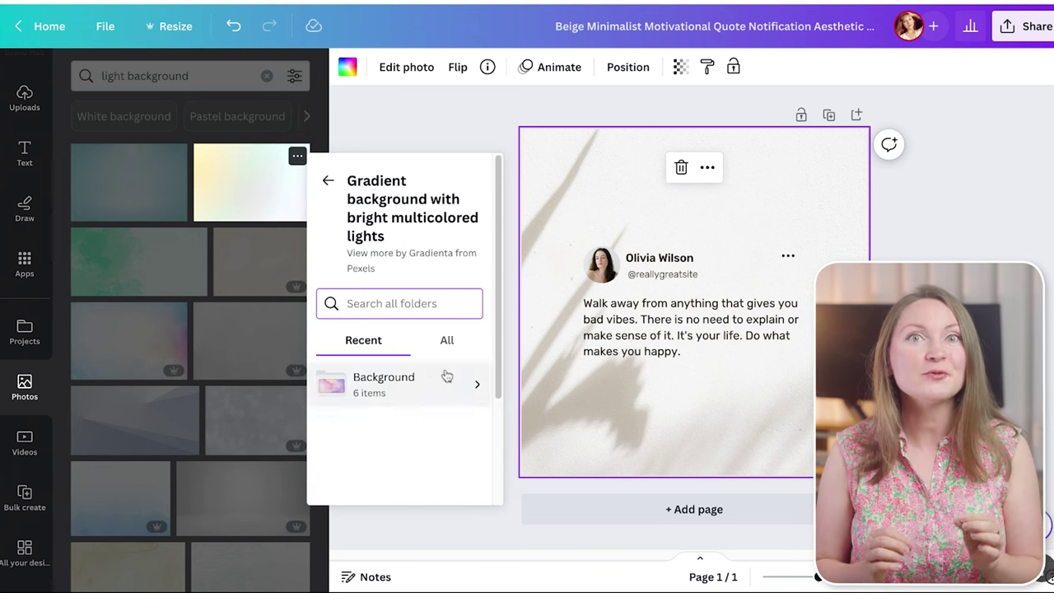
scroll(445, 338, "down", 2)
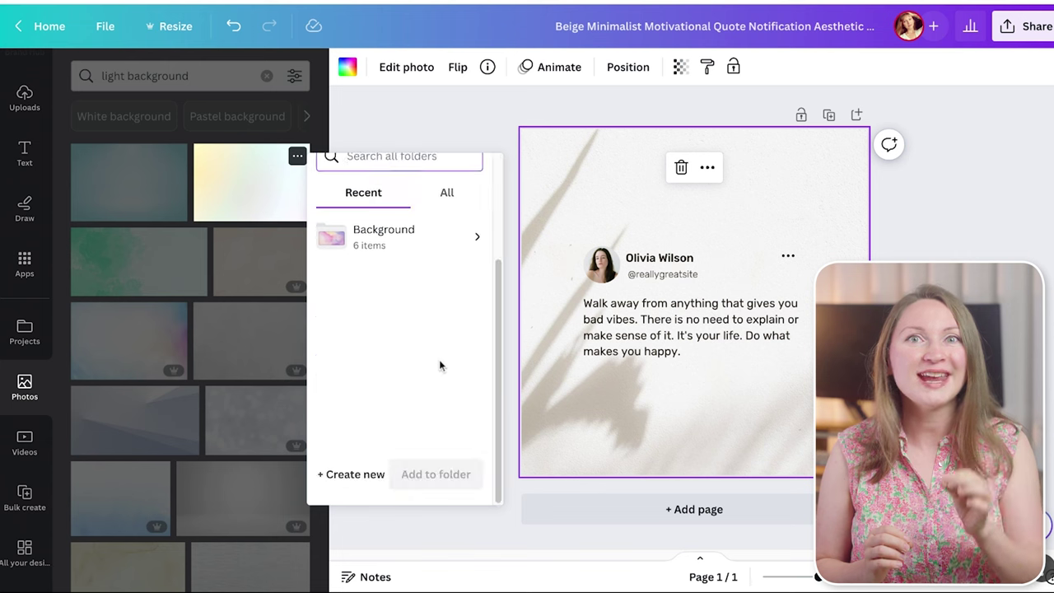
left_click(353, 476)
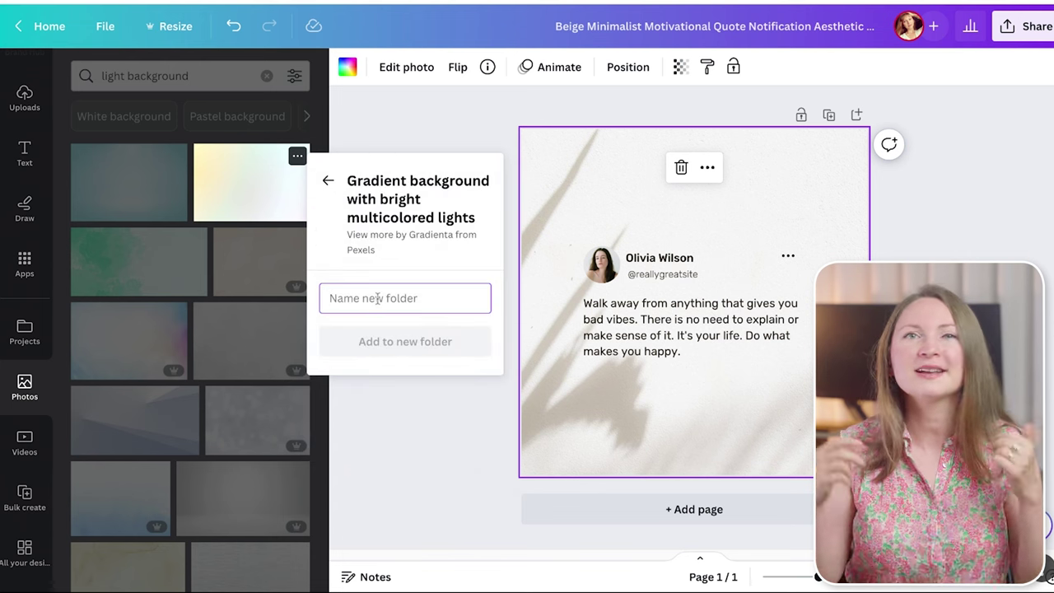
type("Light Background")
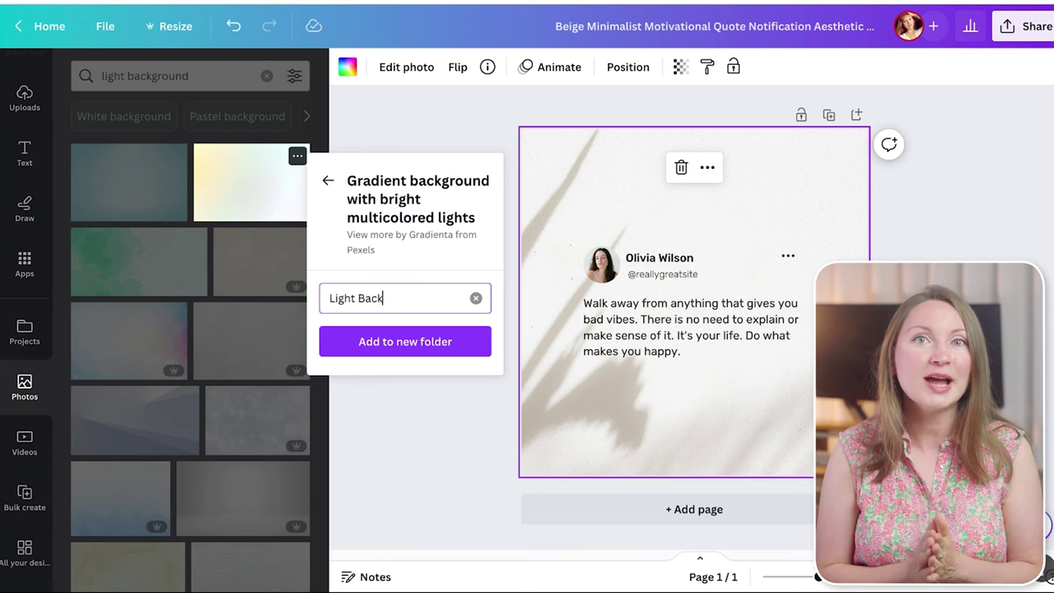
left_click(400, 357)
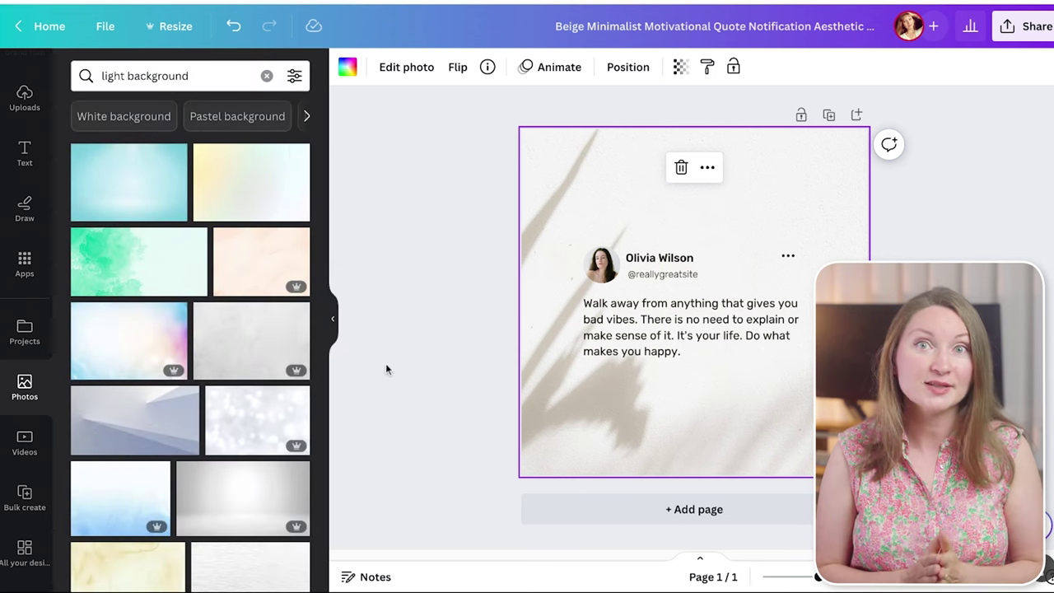
Add the light color background photo to the Light Background folder
mouse_move(177, 322)
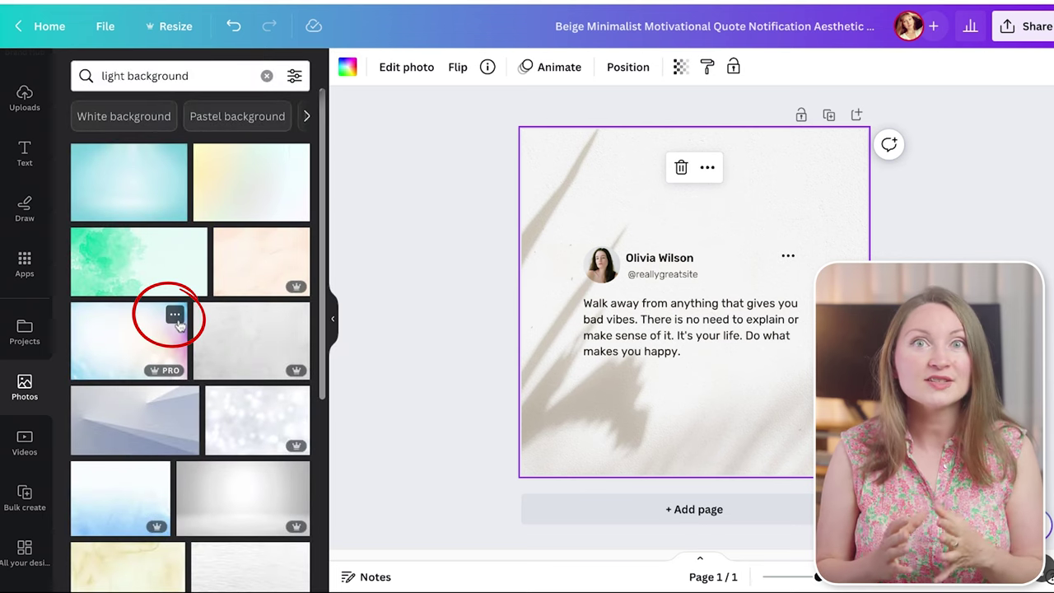
left_click(176, 317)
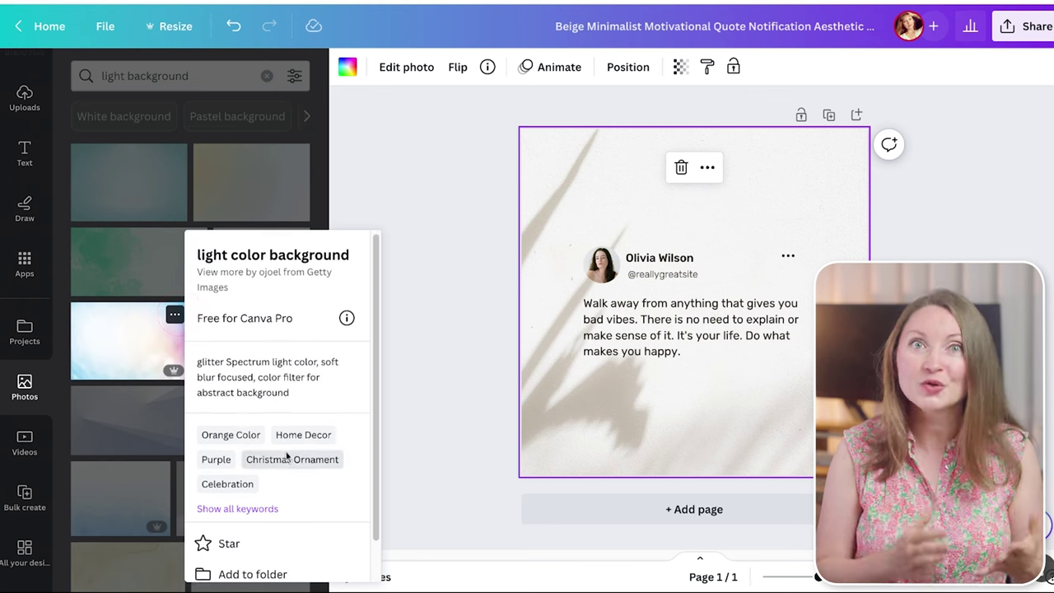
scroll(287, 456, "down", 1)
left_click(301, 537)
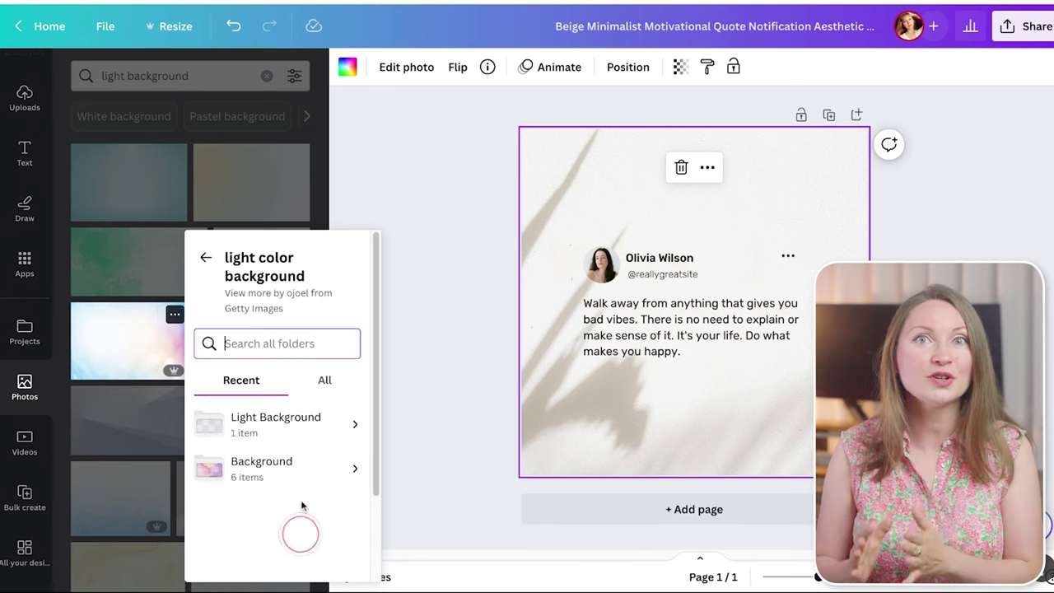
left_click(277, 428)
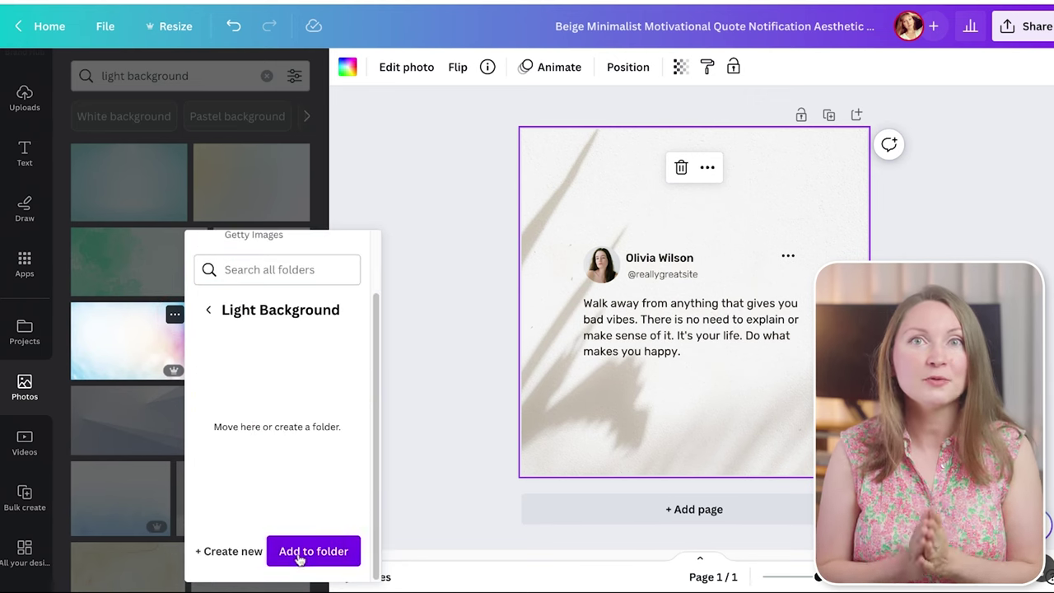
left_click(300, 556)
Add the yellow Abstract Background image to the Light Background folder too
scroll(247, 480, "down", 5)
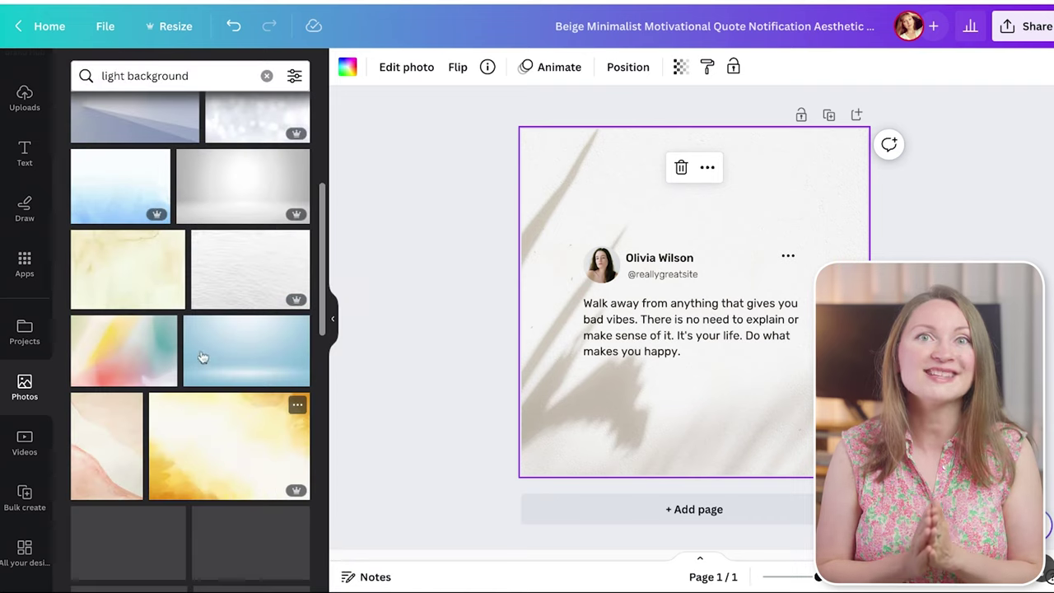
left_click(297, 404)
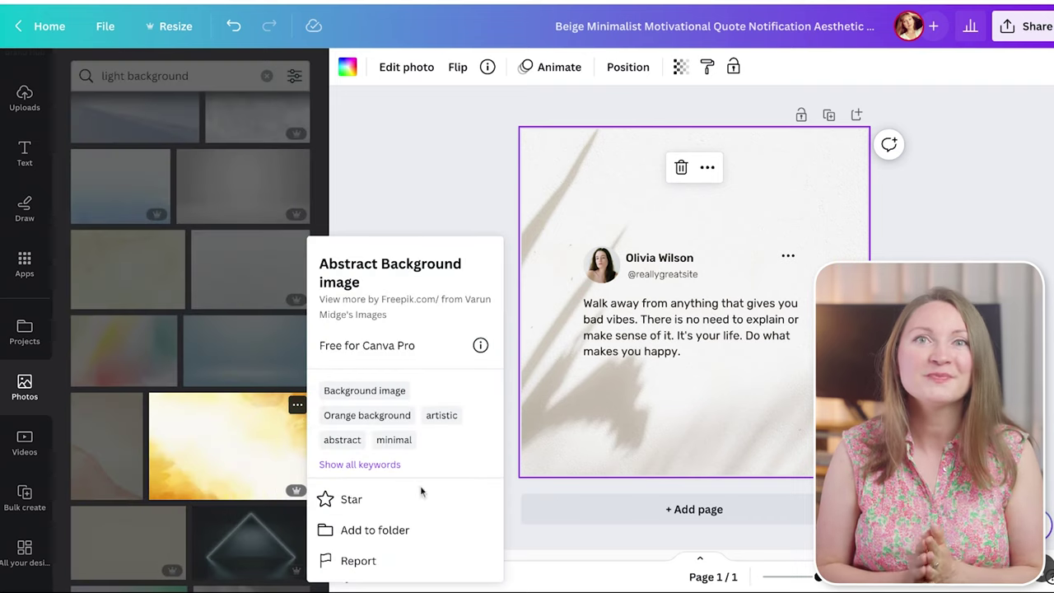
left_click(398, 532)
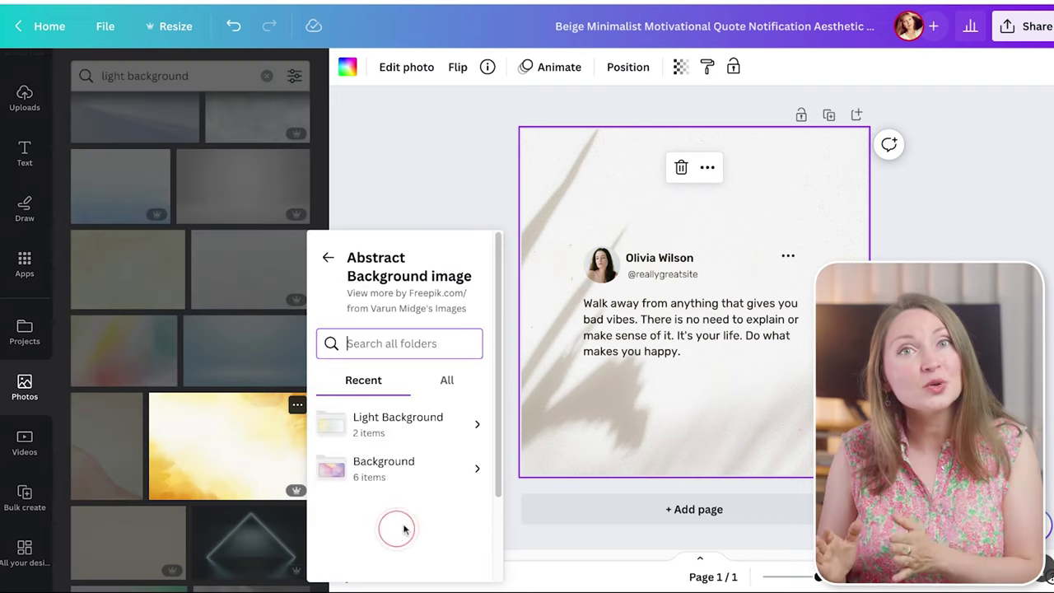
left_click(426, 433)
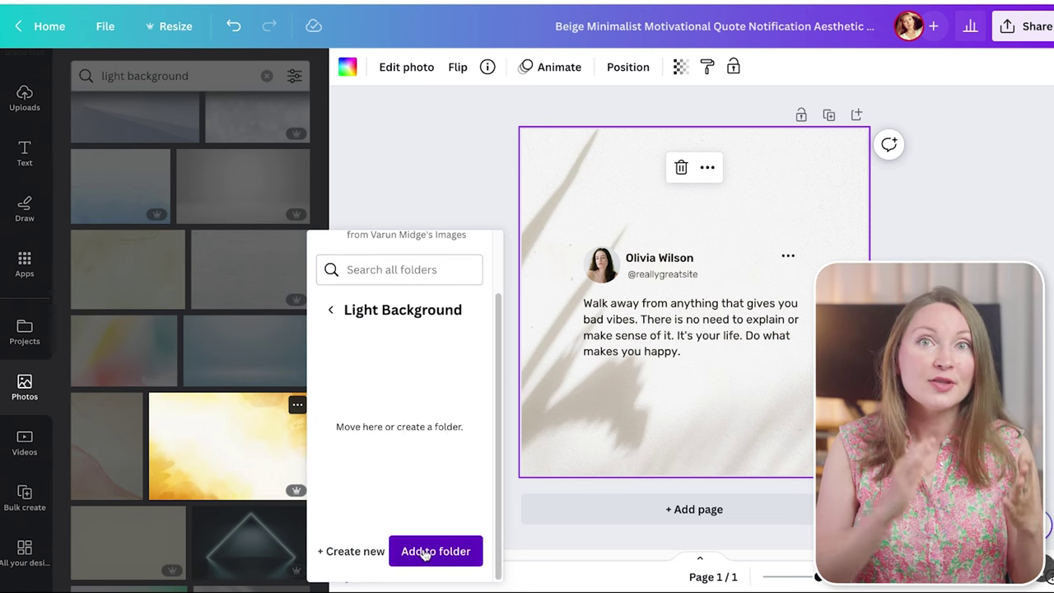
left_click(423, 553)
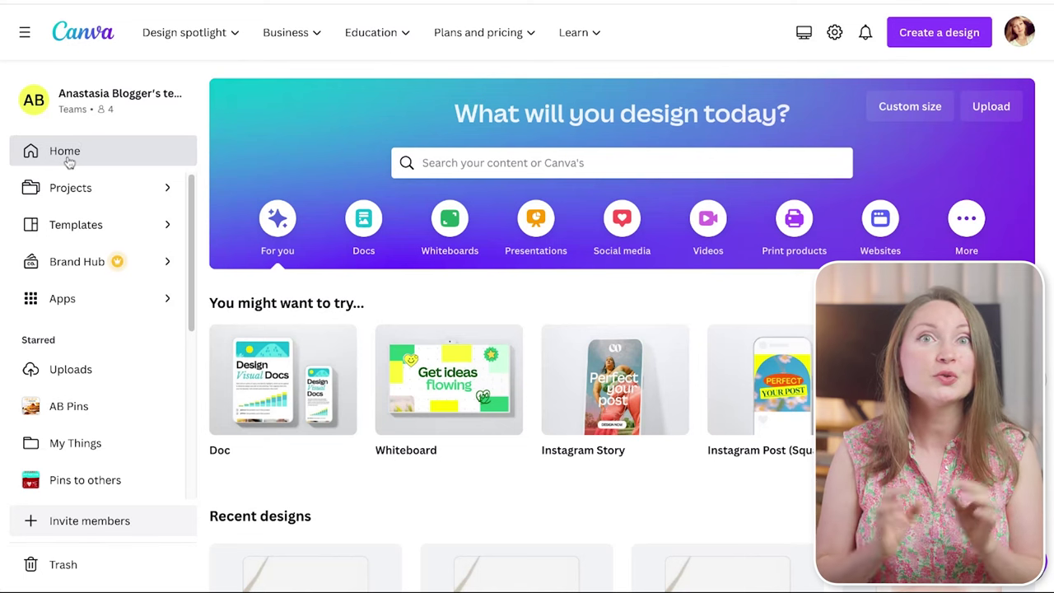
Open the Light Background folder under Projects > Folders to review its three saved backgrounds
left_click(71, 187)
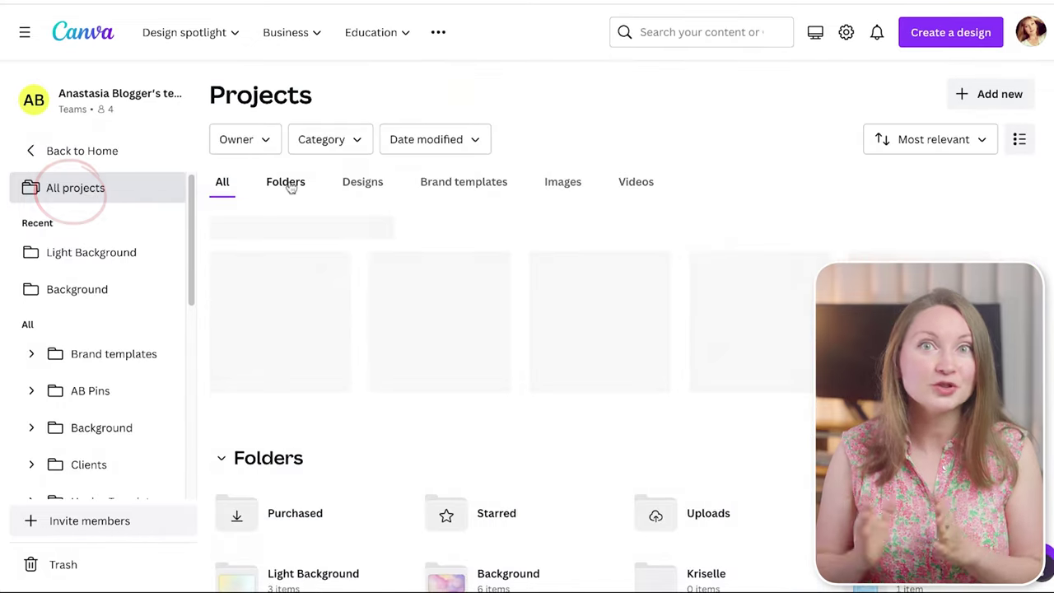
left_click(288, 183)
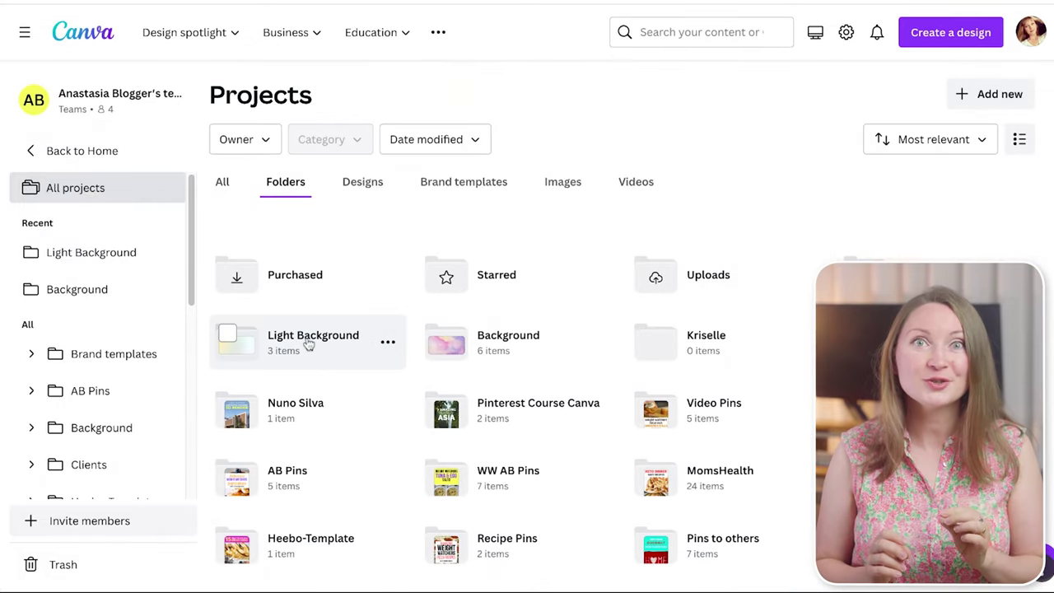
left_click(390, 346)
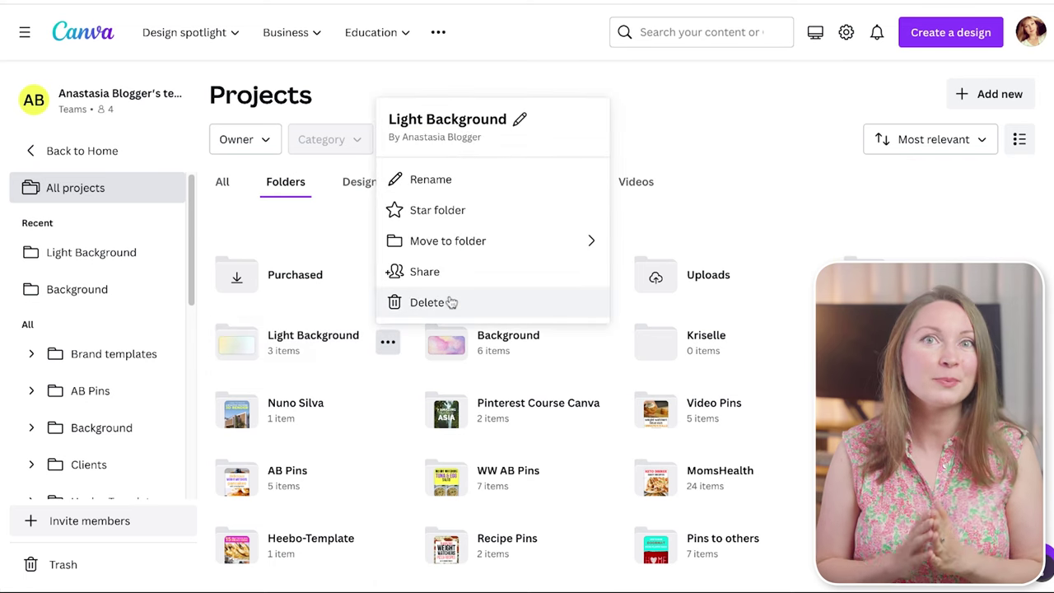
left_click(304, 356)
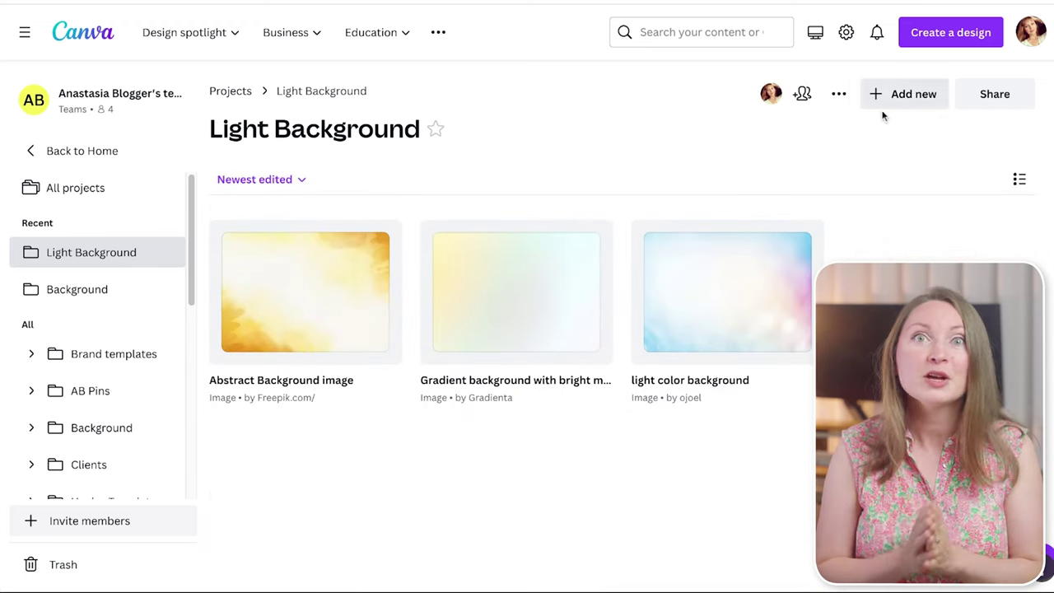
left_click(841, 96)
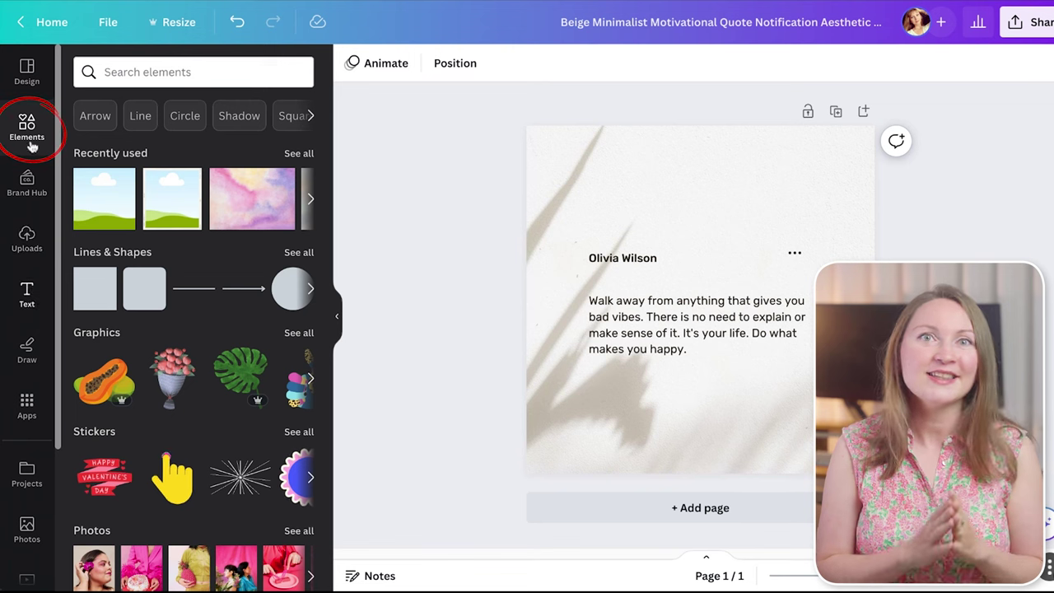
Add a square frame from the 'frames' elements and stretch it to fill the 1080 × 1080 page
left_click(191, 72)
type("frames")
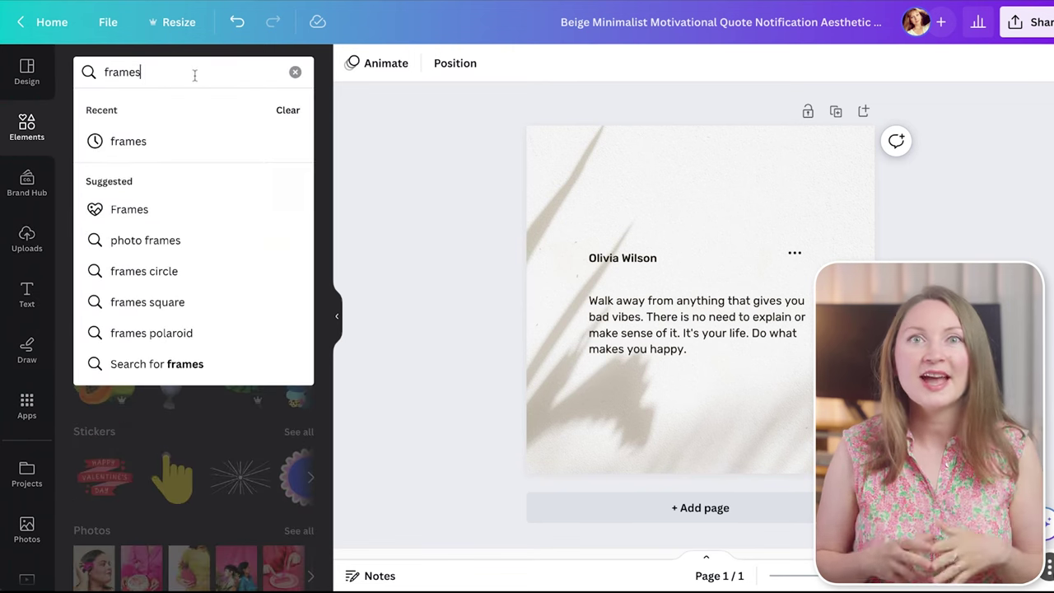
left_click(142, 145)
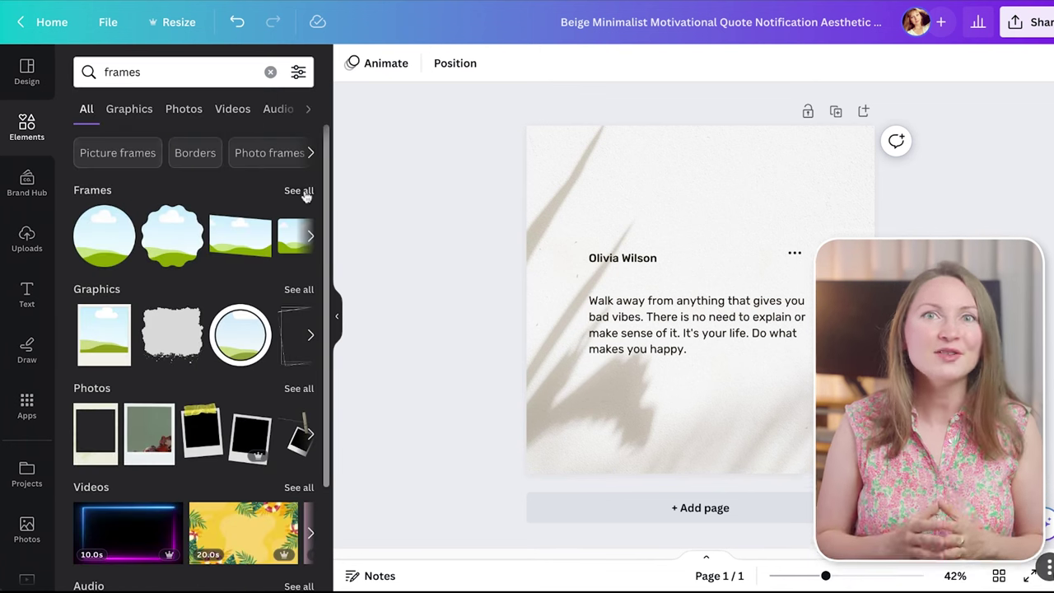
left_click(299, 190)
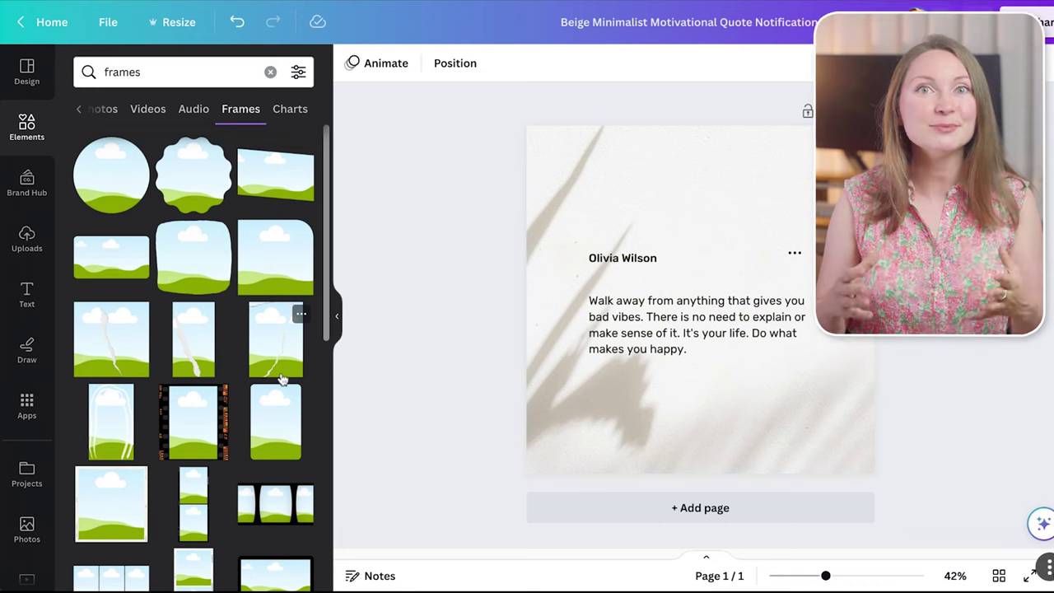
scroll(276, 354, "down", 10)
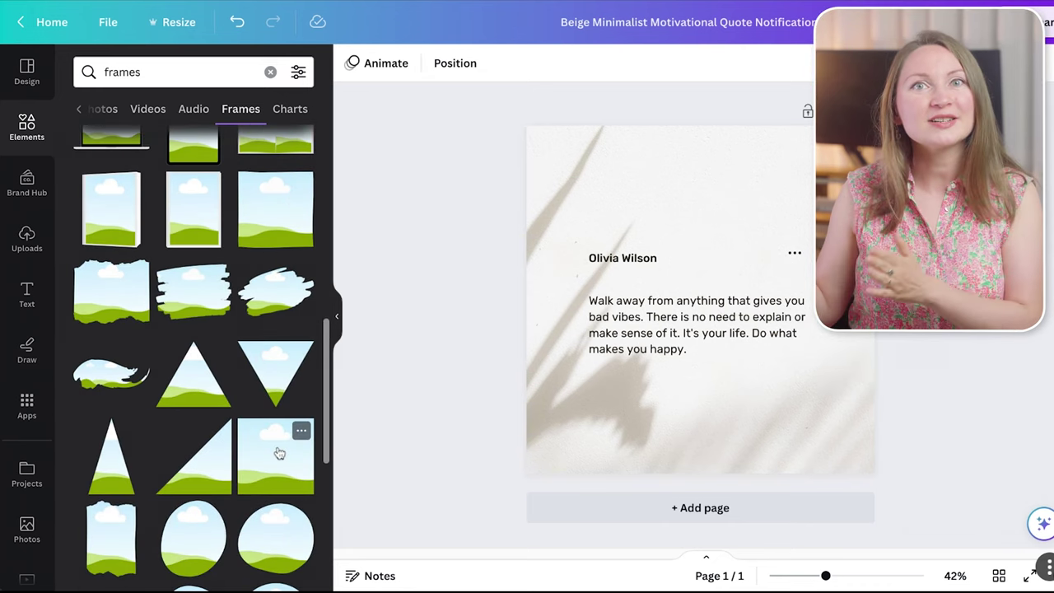
left_click(277, 453)
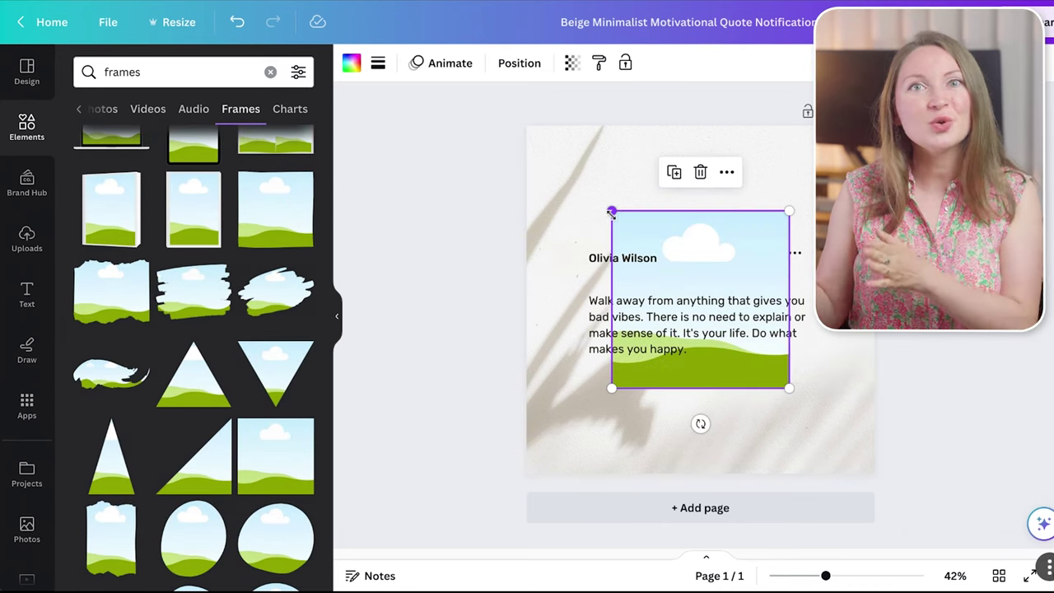
left_click_drag(611, 212, 528, 126)
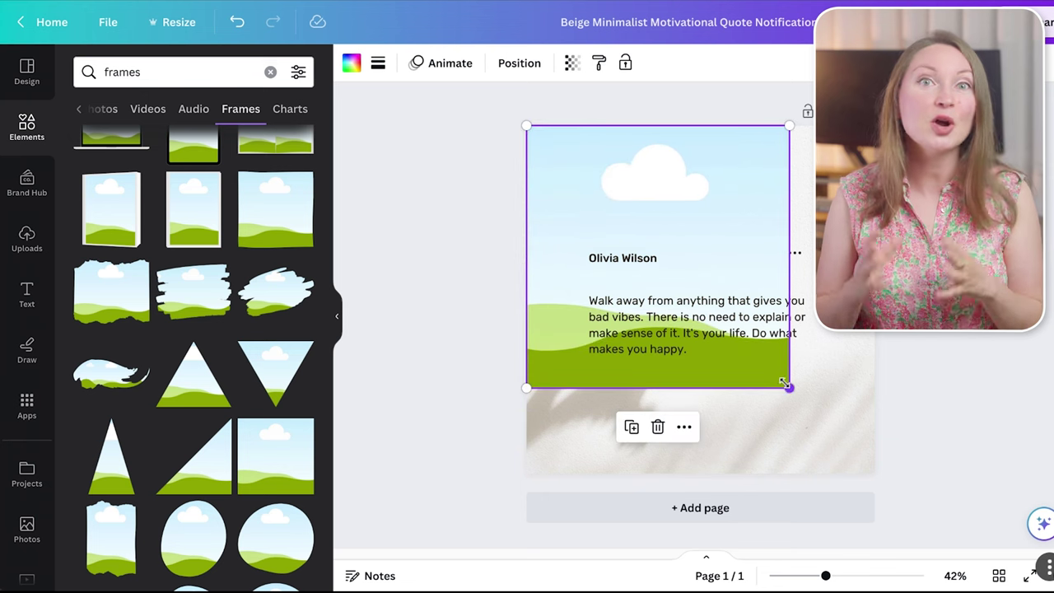
left_click_drag(789, 386, 875, 474)
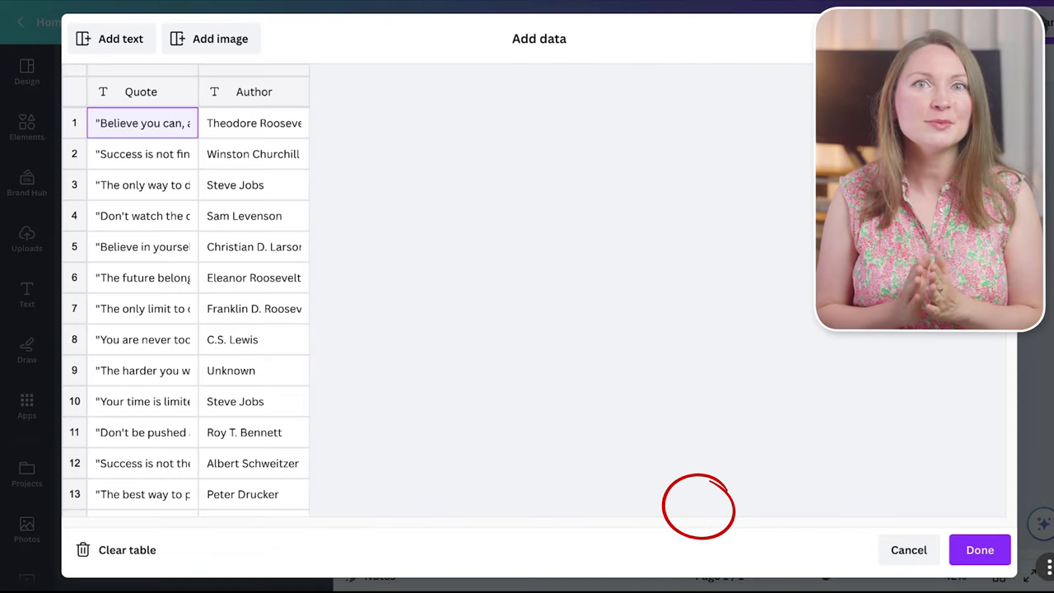
Add an Image column; set rows 1–2 to Minimalist Pink Watercolor Wallpaper and Pastel Pink Gradient Background
left_click(238, 37)
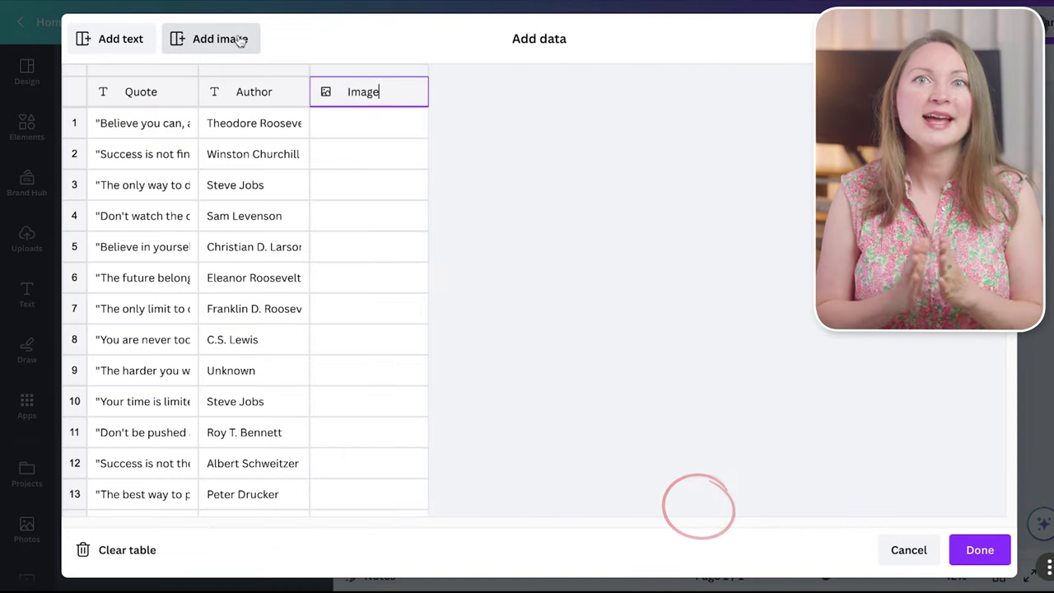
left_click(415, 123)
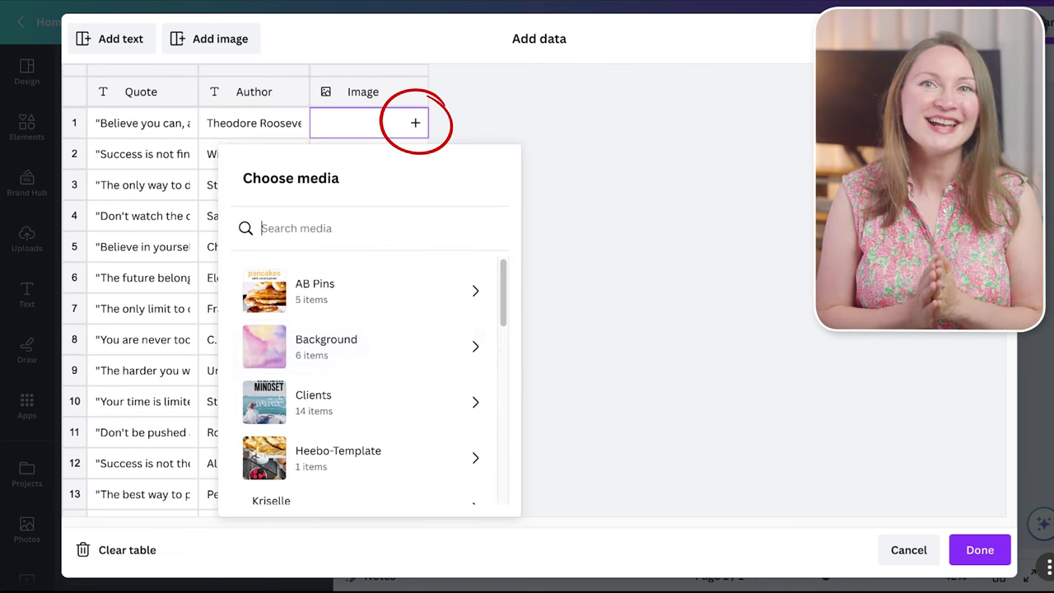
left_click(432, 357)
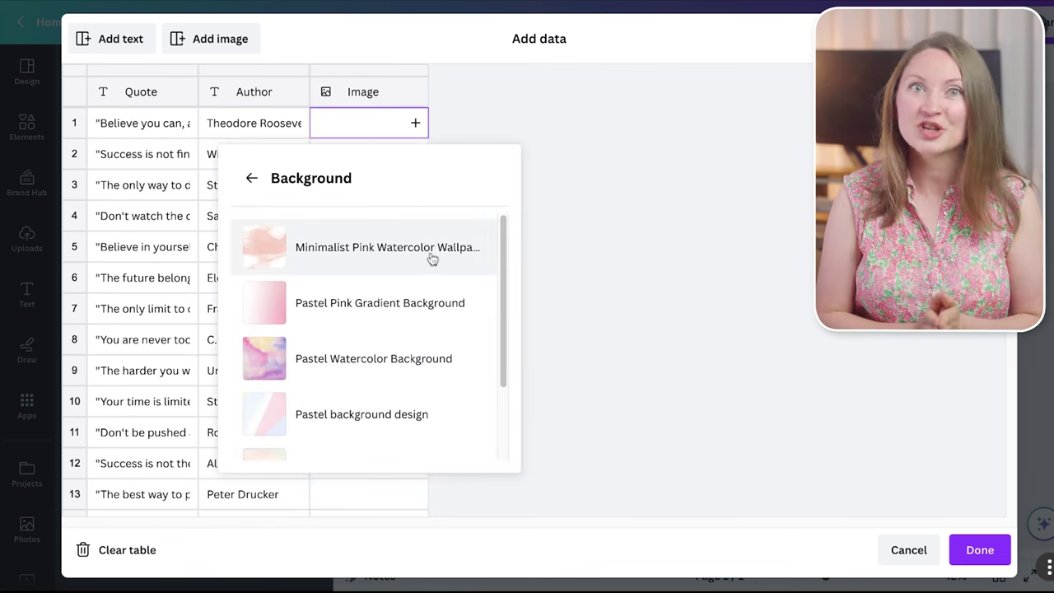
left_click(431, 259)
left_click(415, 154)
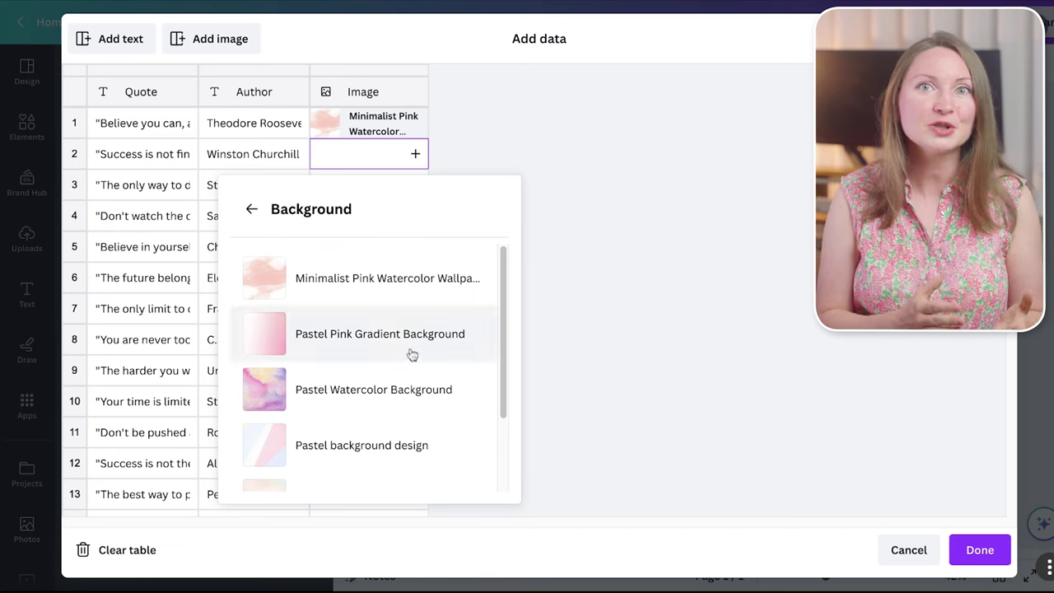
left_click(412, 354)
Set rows 3–5 to Pastel Watercolor Background, Pastel background design and the pastel wooden table image
left_click(415, 185)
left_click(437, 420)
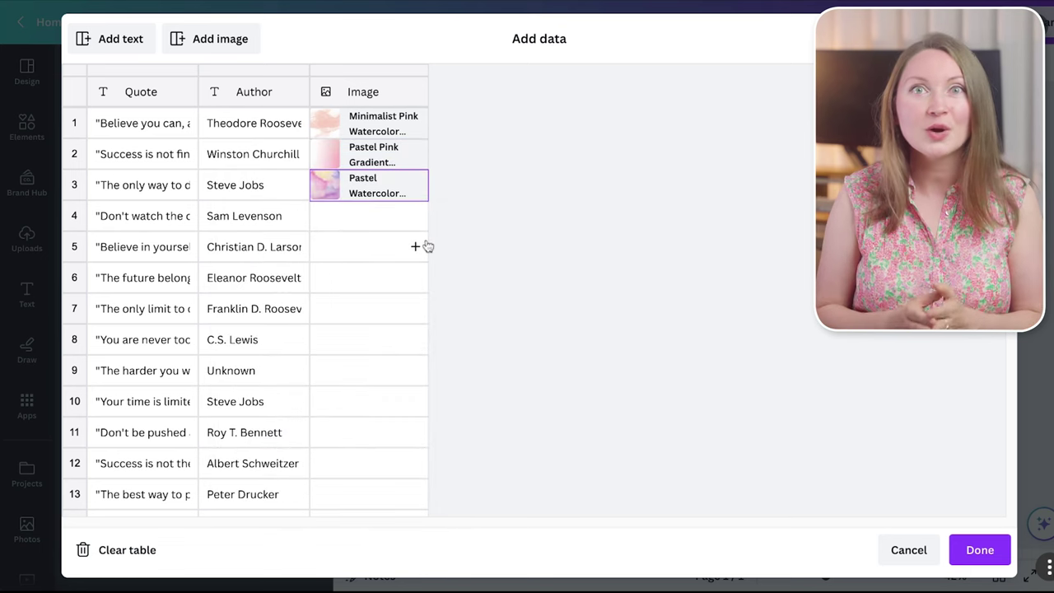
left_click(415, 216)
left_click(437, 504)
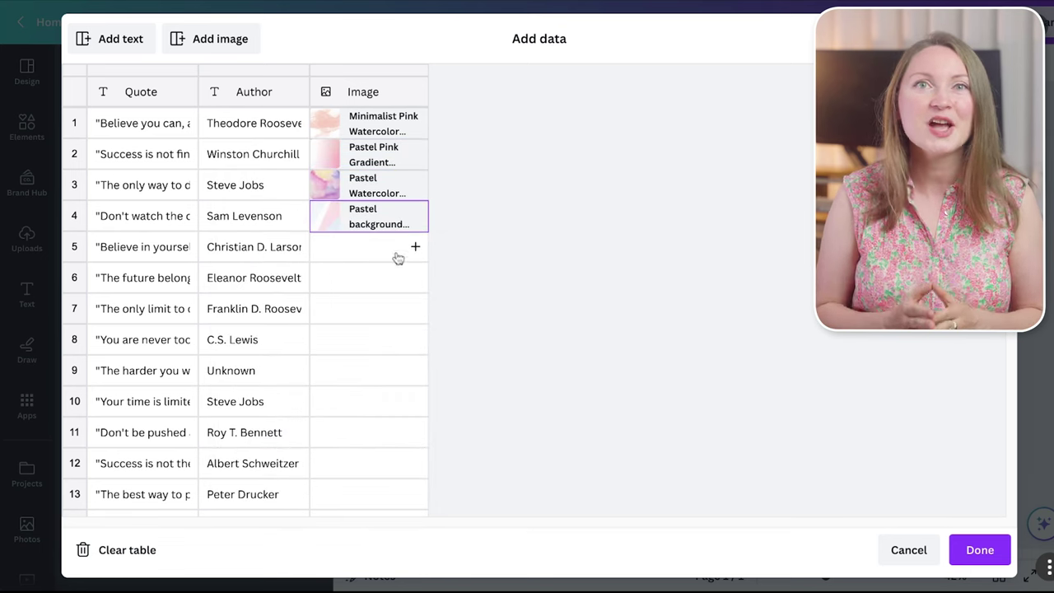
left_click(415, 246)
scroll(532, 344, "down", 3)
left_click(538, 370)
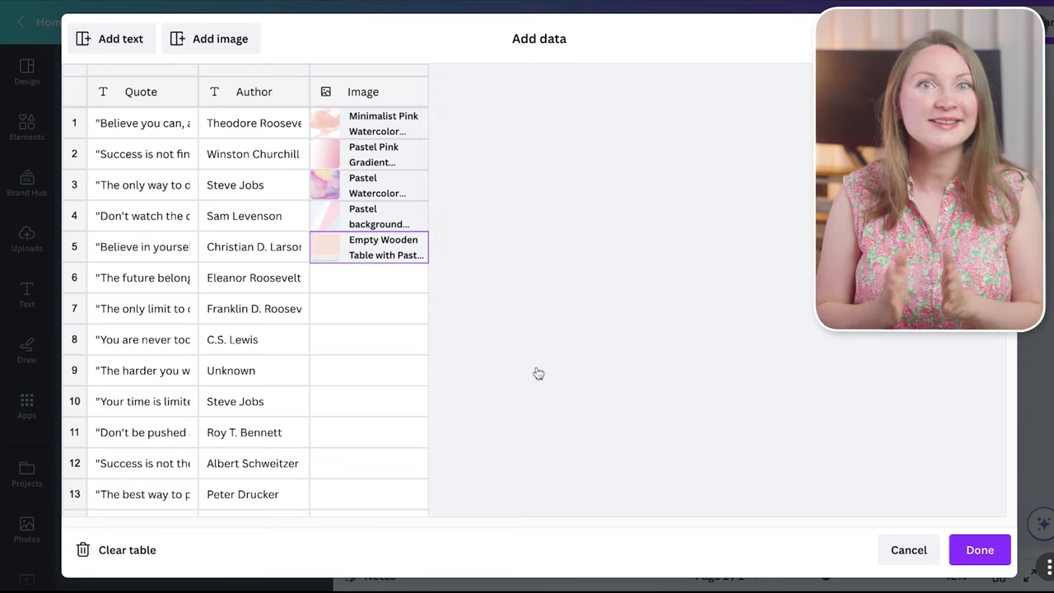
left_click(981, 550)
Connect the quote text to Quote, the author name to Author, and the background frame to Image
left_click(706, 334)
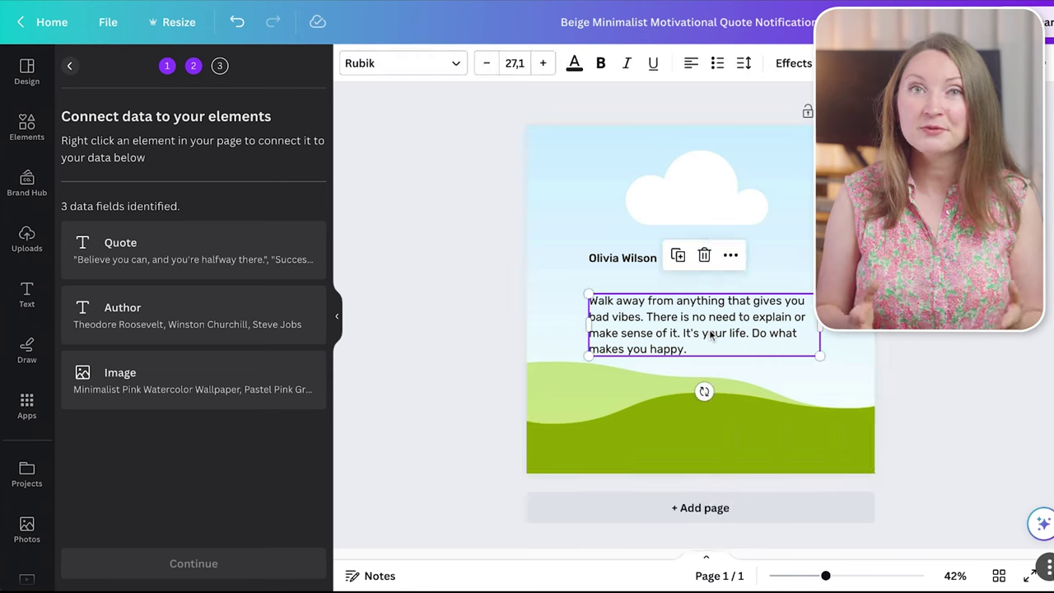
right_click(706, 334)
mouse_move(852, 445)
left_click(989, 439)
left_click(608, 260)
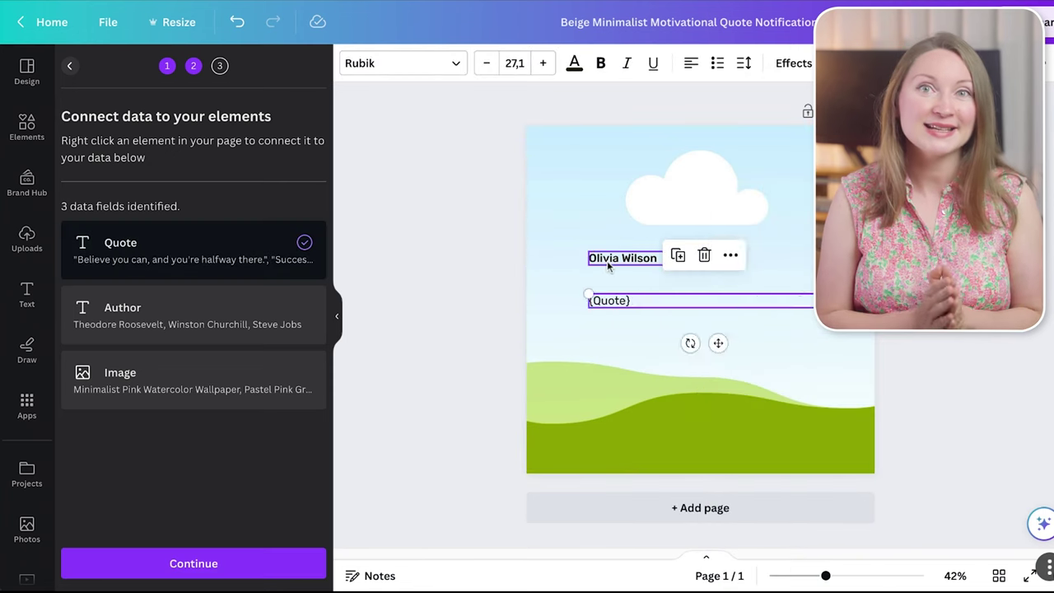
right_click(608, 261)
mouse_move(732, 430)
left_click(873, 467)
left_click(871, 468)
right_click(872, 468)
mouse_move(890, 429)
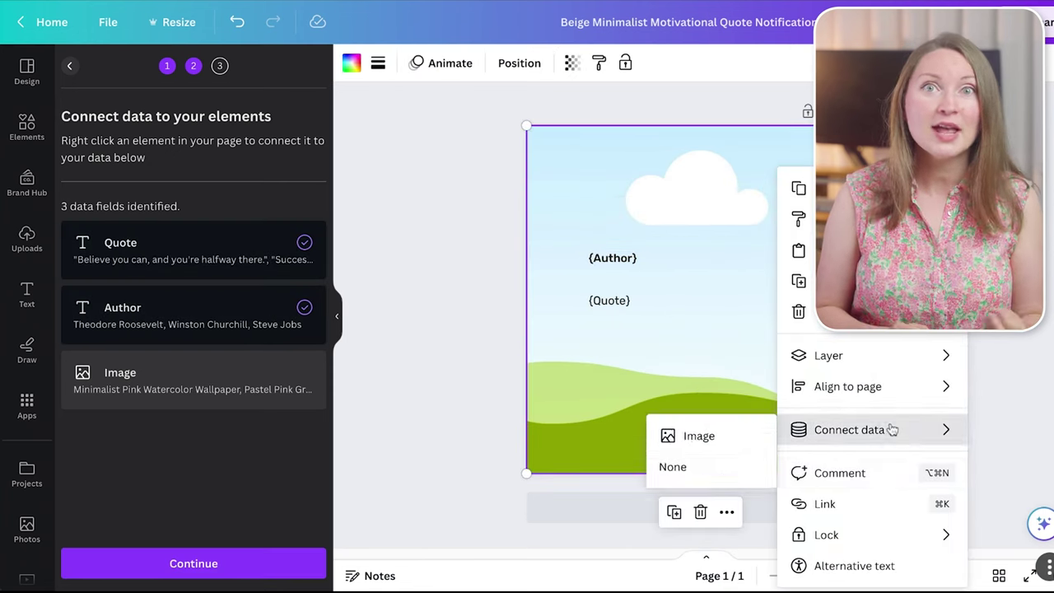
left_click(692, 435)
Choose only quotes 1–6 as the pages to generate
left_click(194, 563)
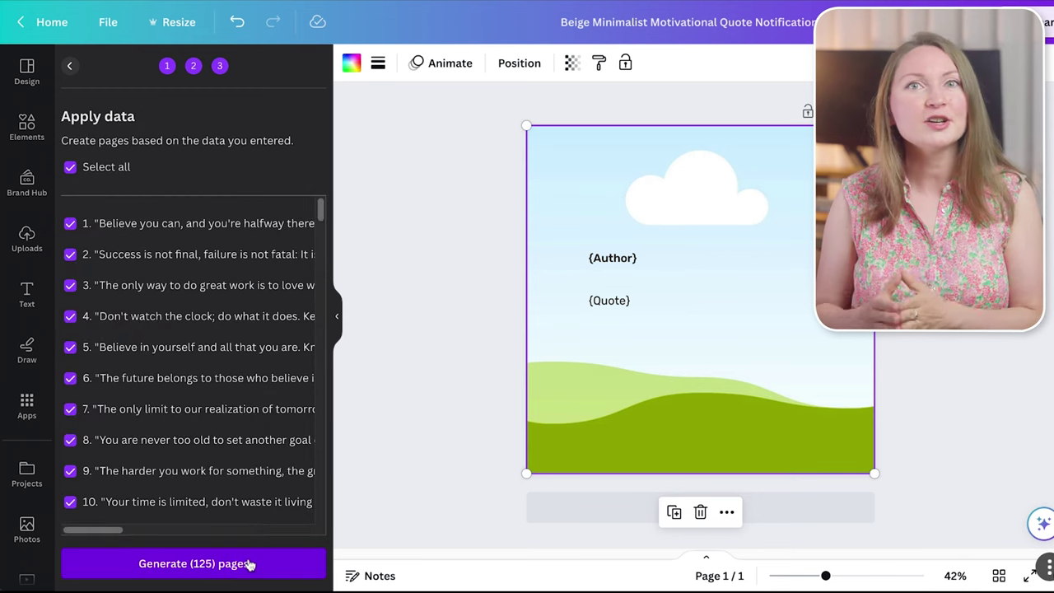
left_click(70, 167)
left_click(70, 223)
left_click(70, 255)
left_click(70, 285)
left_click(70, 317)
left_click(70, 347)
left_click(70, 379)
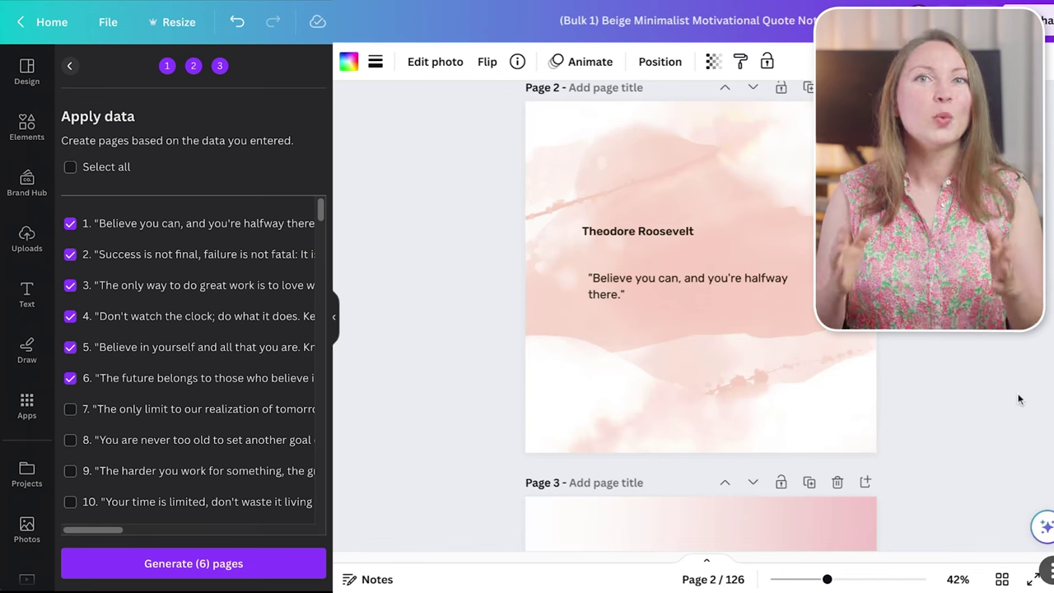
scroll(1019, 400, "down", 9)
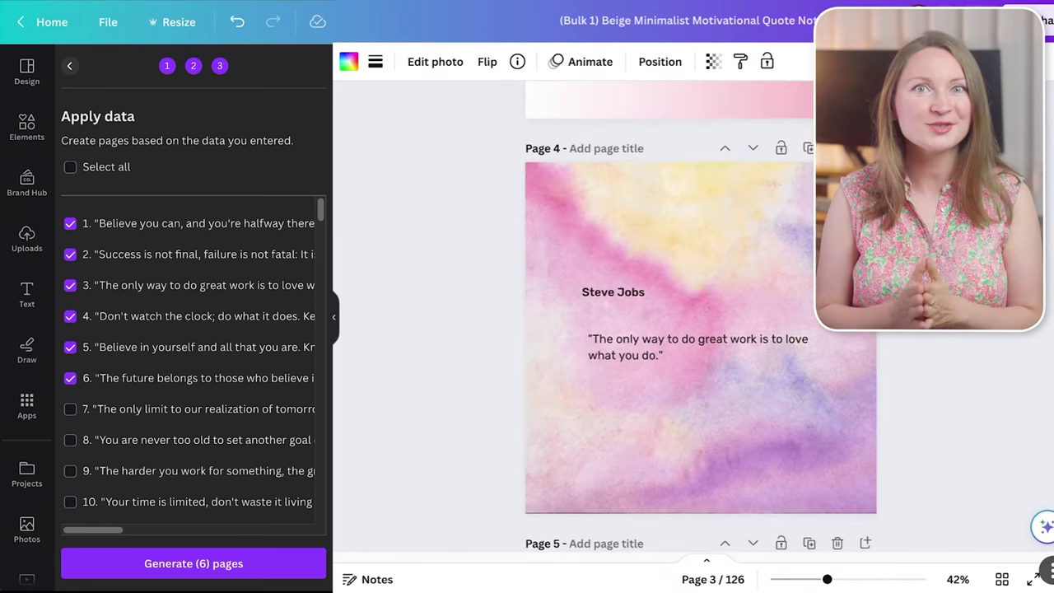
scroll(701, 316, "down", 8)
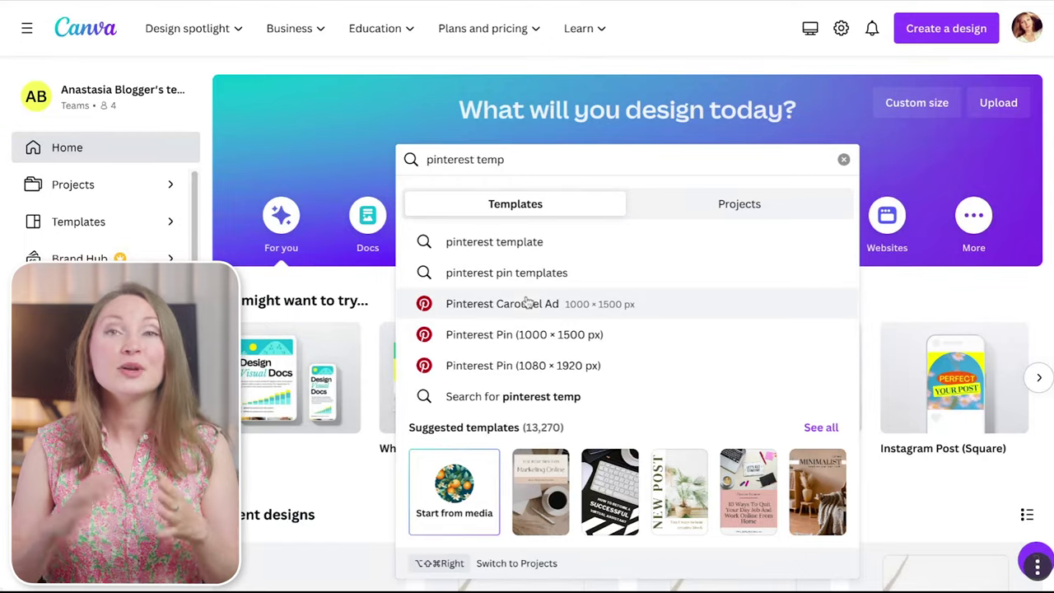
Open the Pinterest Pin (1080 × 1920 px) templates and scroll through the pin designs
left_click(528, 368)
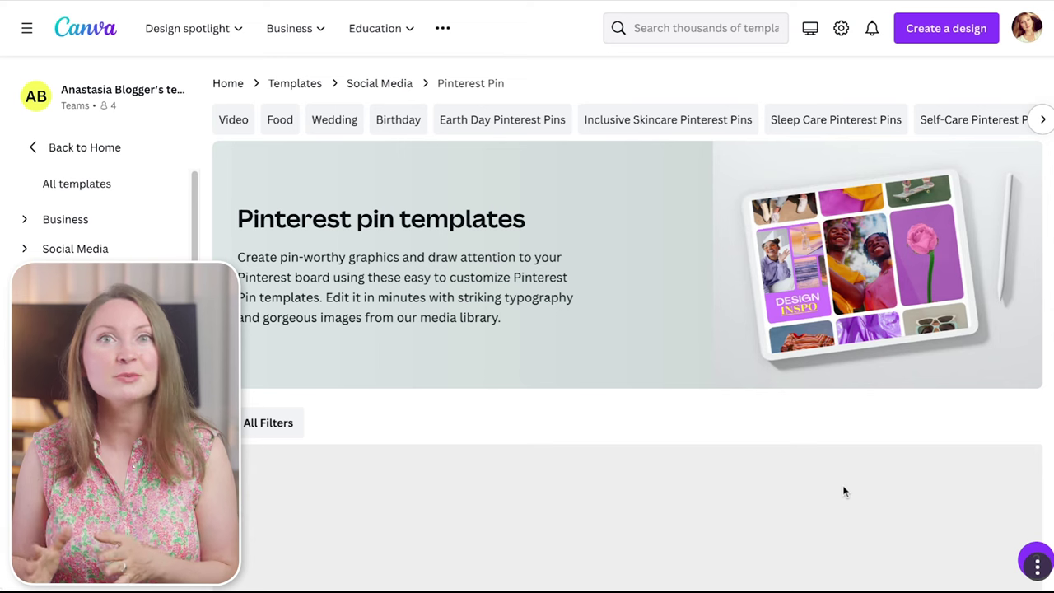
scroll(843, 491, "down", 3)
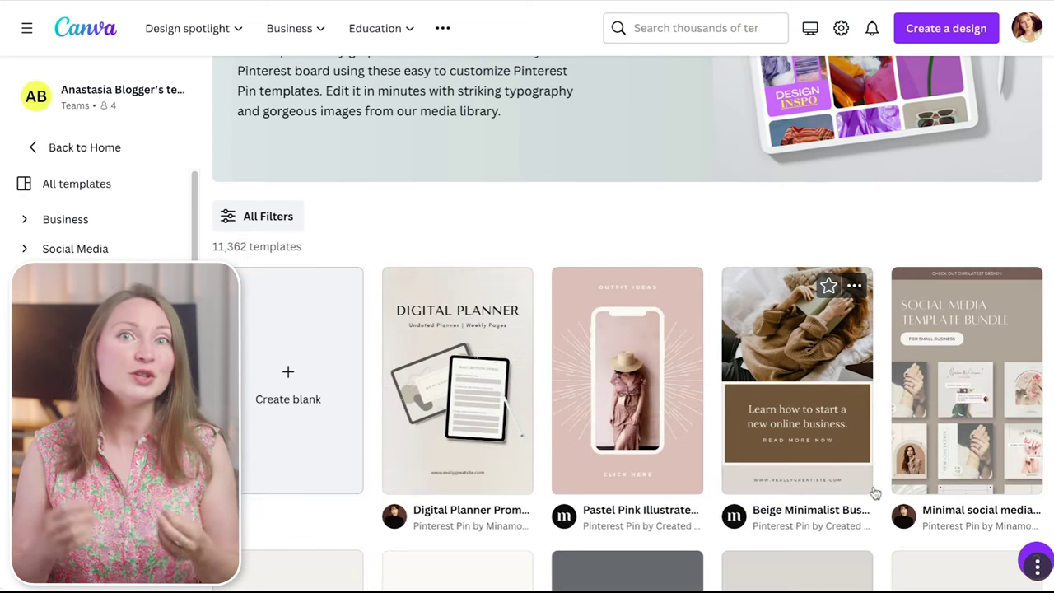
scroll(876, 492, "down", 5)
scroll(878, 492, "down", 2)
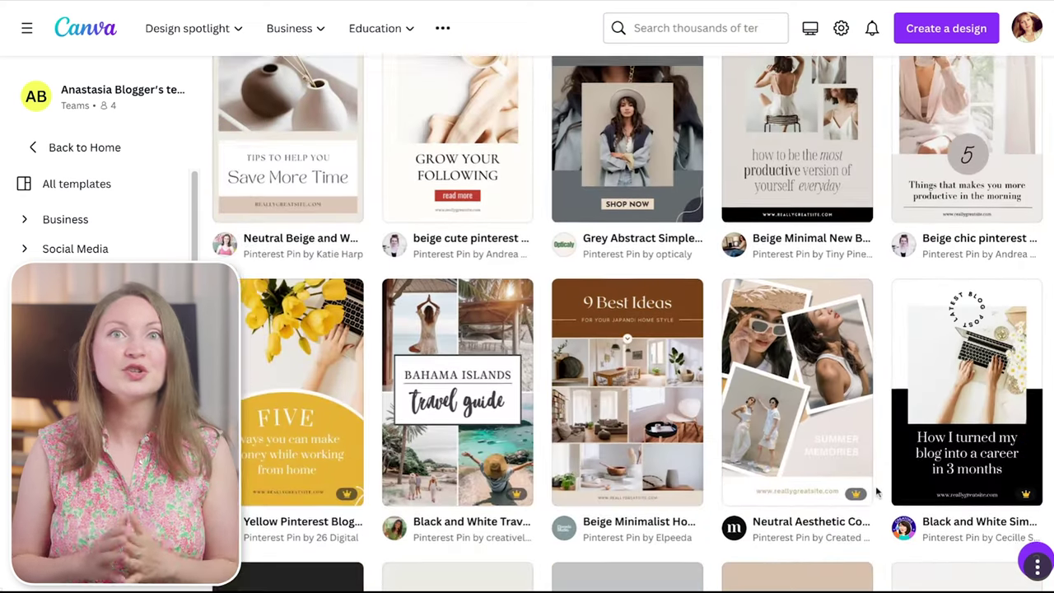
scroll(878, 492, "down", 8)
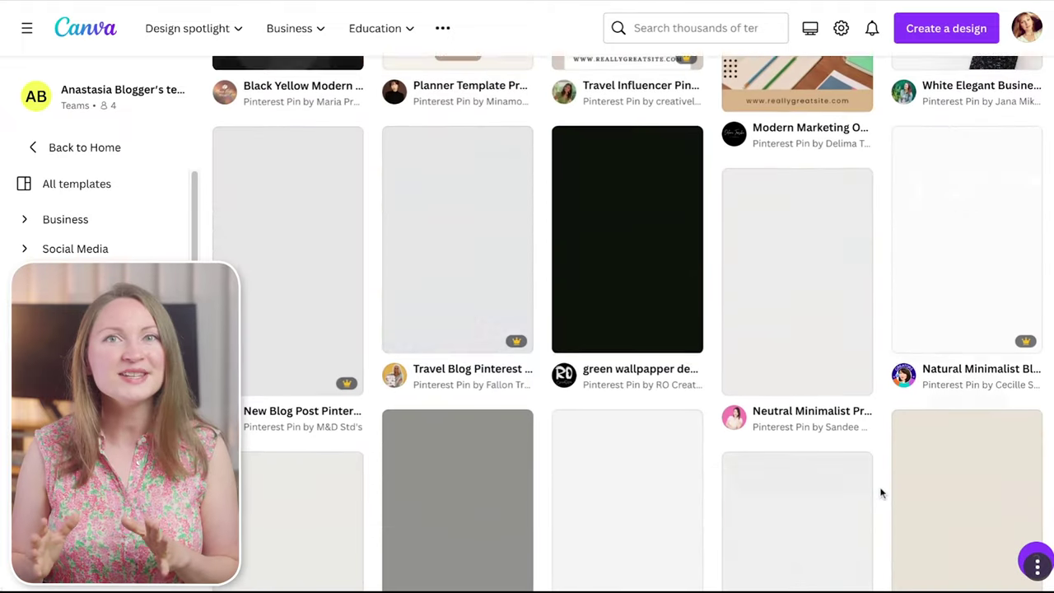
scroll(881, 493, "down", 4)
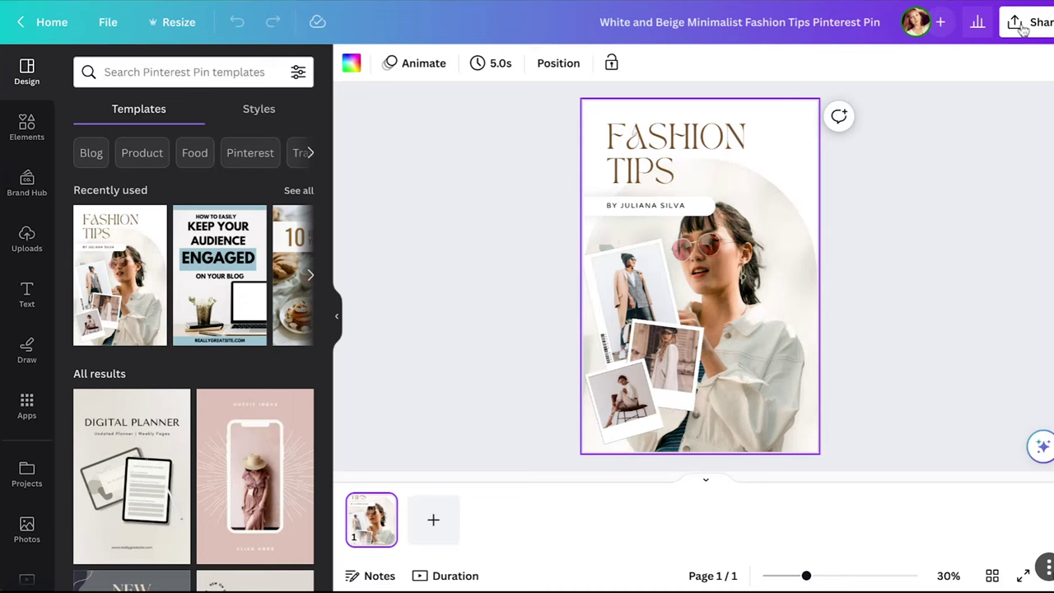
Start publishing the Fashion Tips pin to Pinterest and go to its description field
left_click(1024, 25)
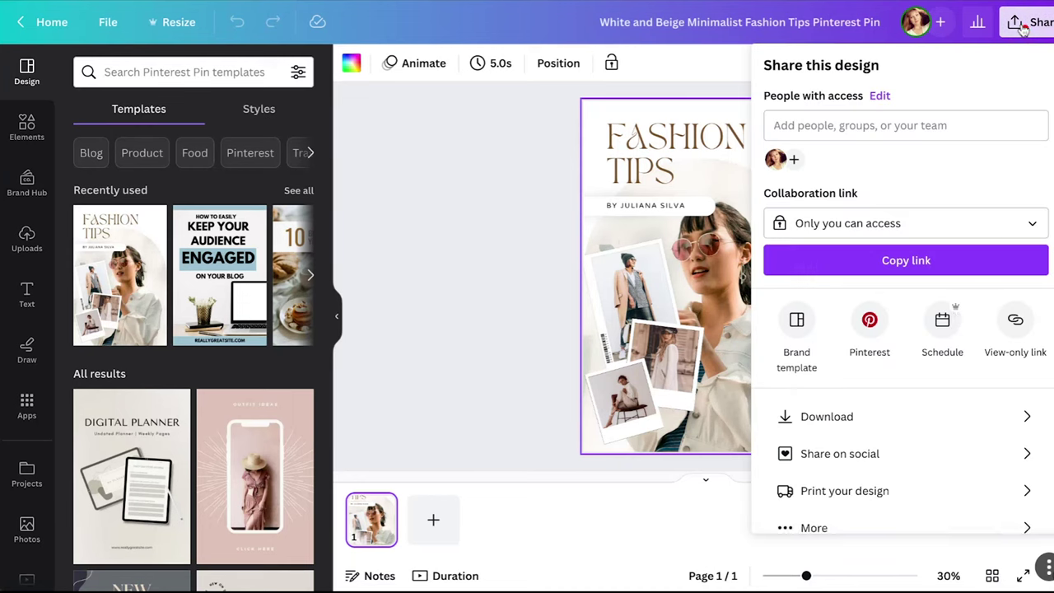
left_click(871, 325)
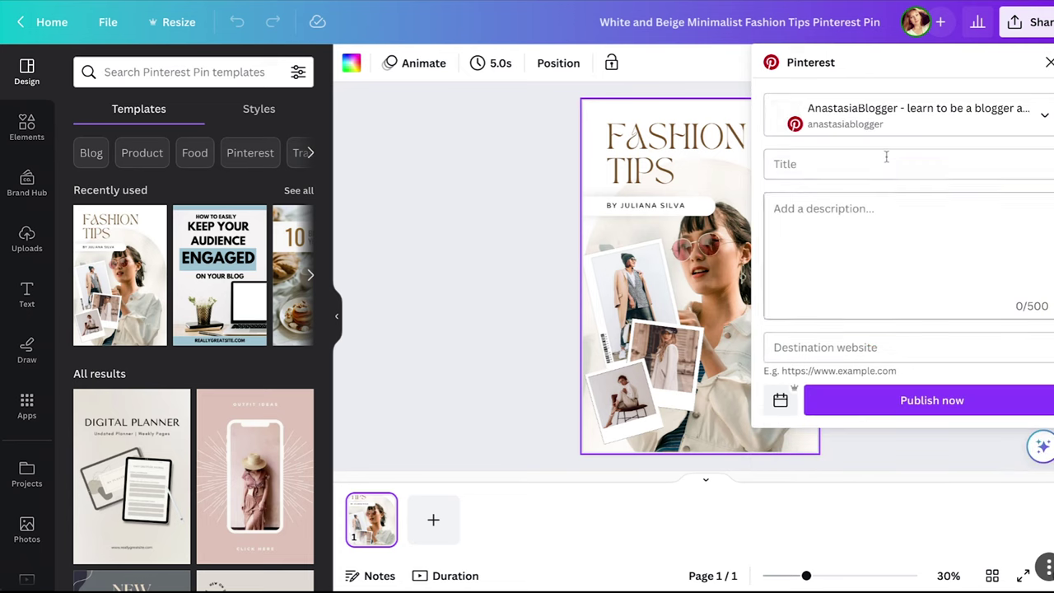
left_click(889, 210)
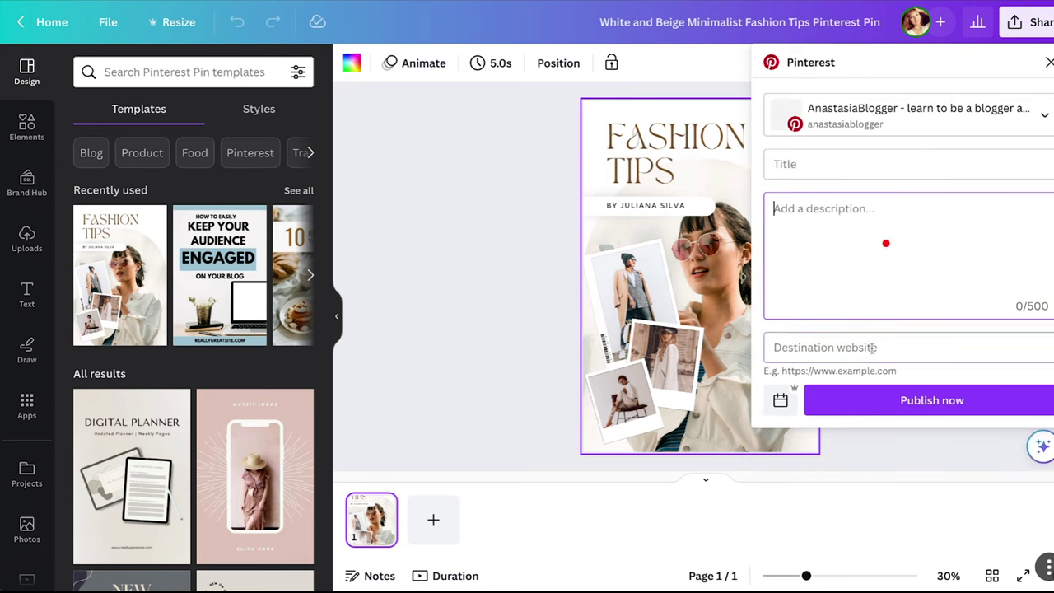